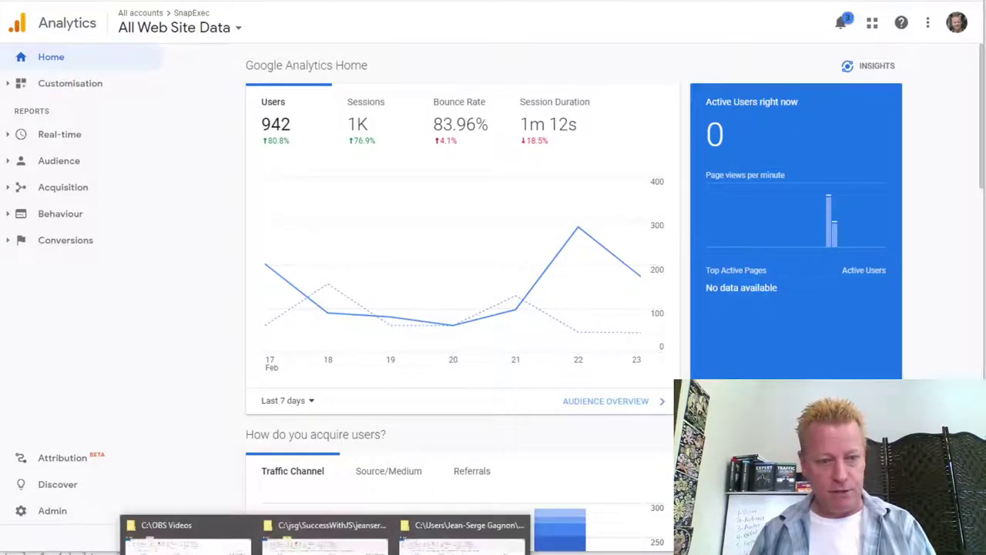
# Step: Show the open File Explorer windows from the taskbar and switch to the episode folder
pyautogui.click(369, 526)
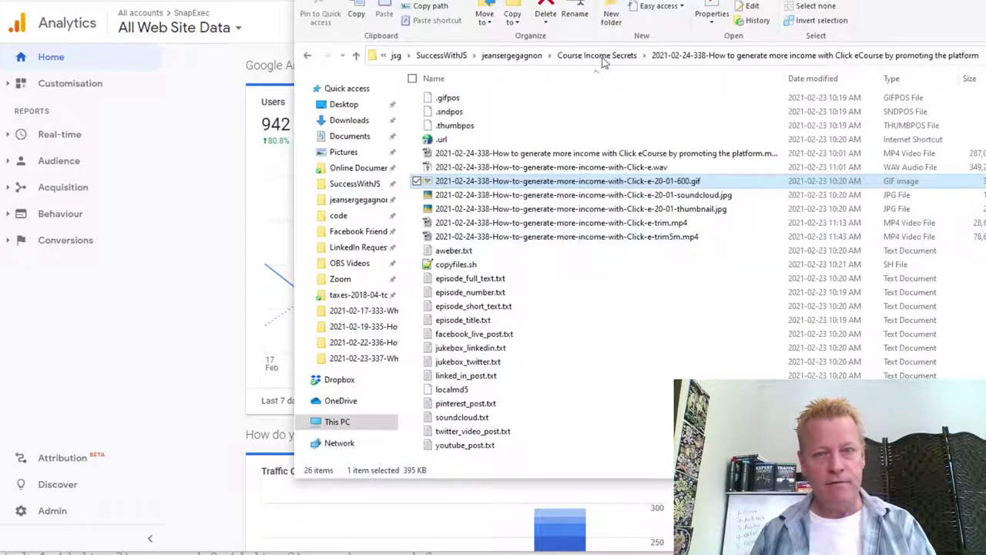
pyautogui.click(601, 57)
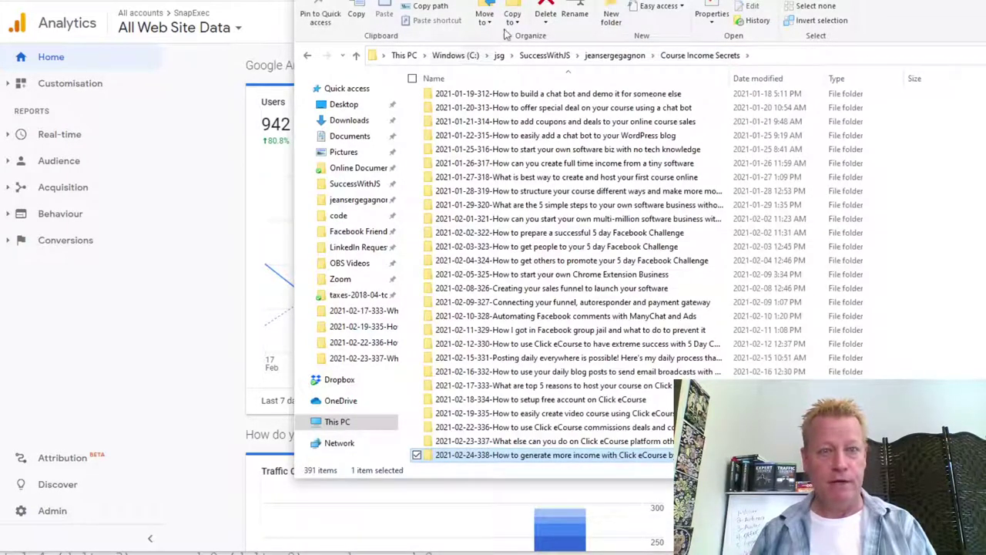
pyautogui.click(612, 15)
pyautogui.write('2021-02-25')
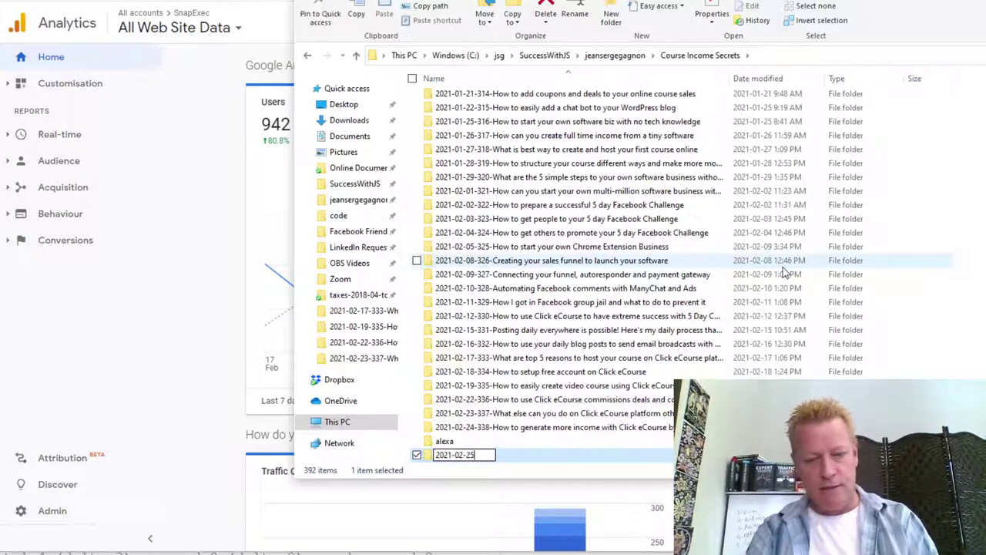
pyautogui.write('-33')
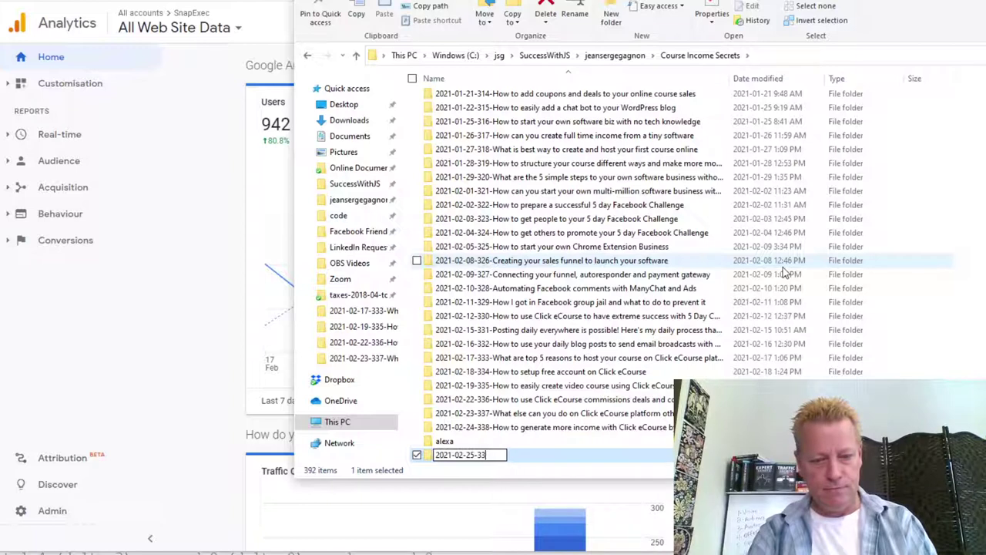
pyautogui.write('9-How to')
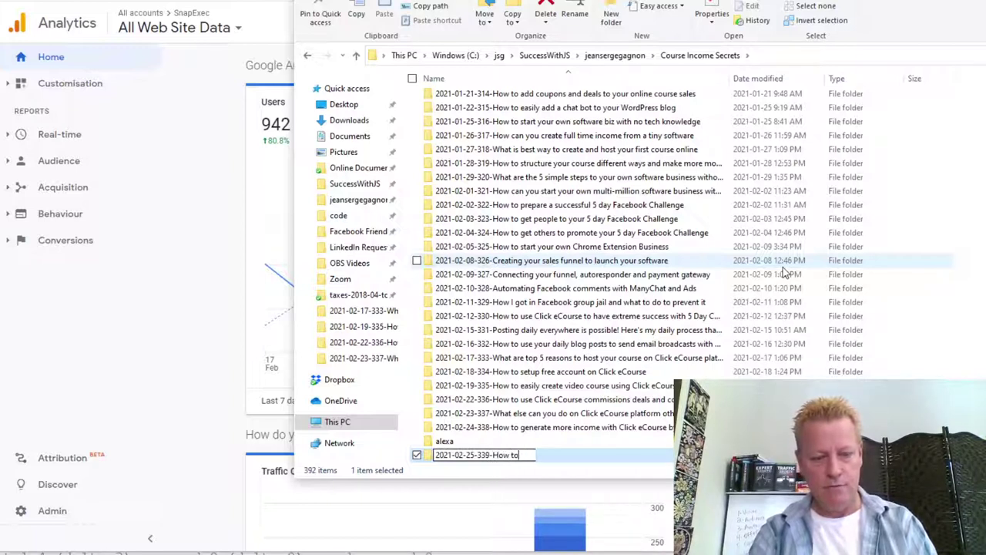
pyautogui.write(' use Google')
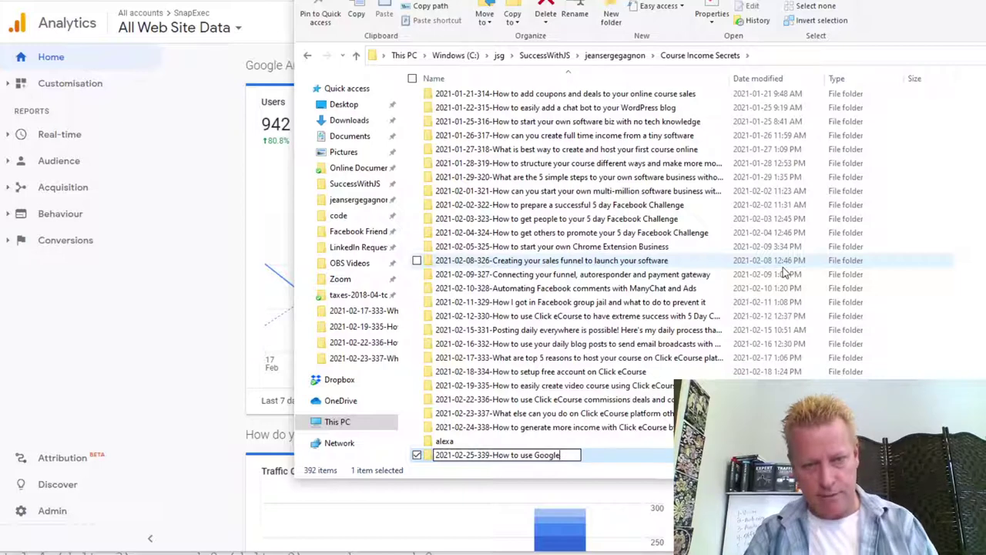
pyautogui.press('Return')
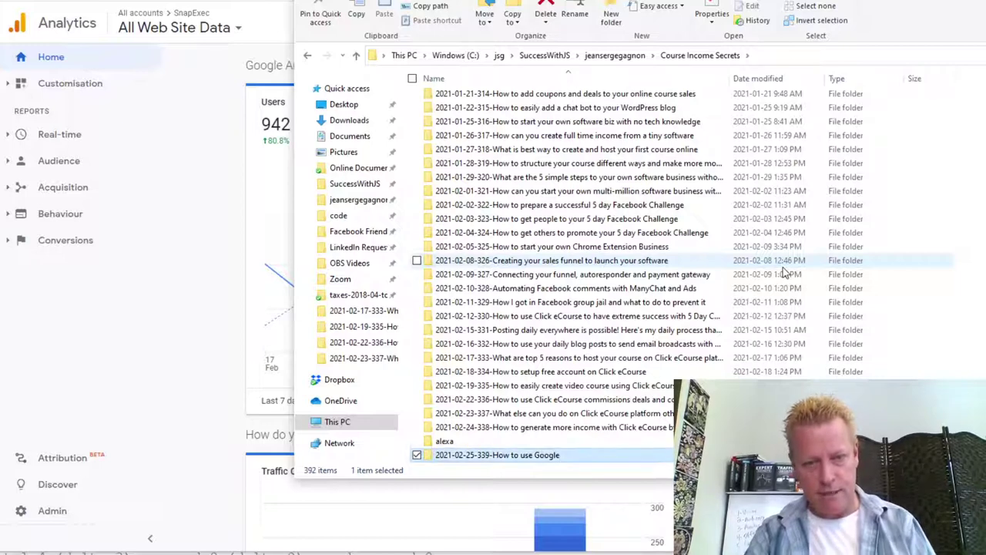
pyautogui.press('Return')
pyautogui.rightClick(571, 217)
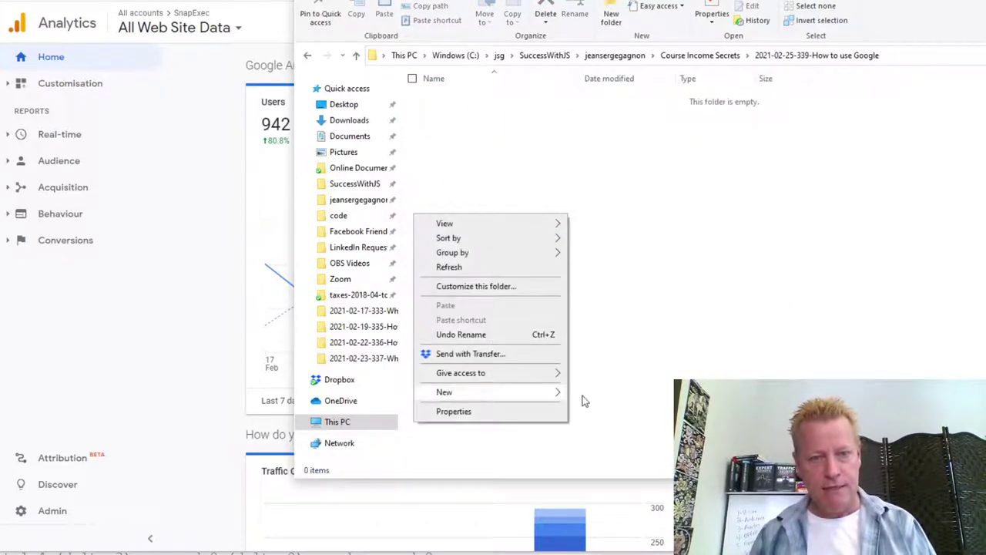
# Step: Add a new text document named notes and open it in Notepad, moving the window aside
pyautogui.moveTo(529, 391)
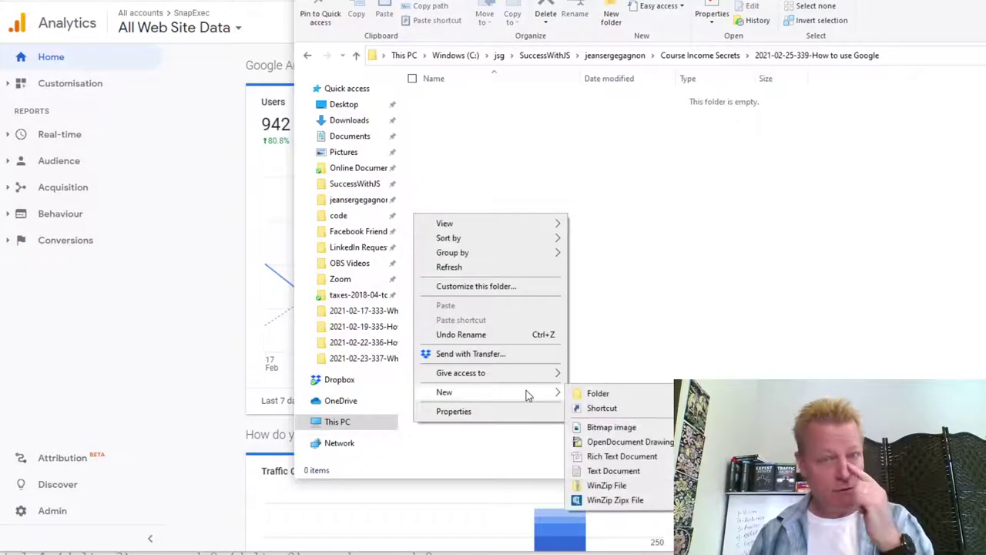
pyautogui.click(613, 471)
pyautogui.write('notes.txt')
pyautogui.press('Escape')
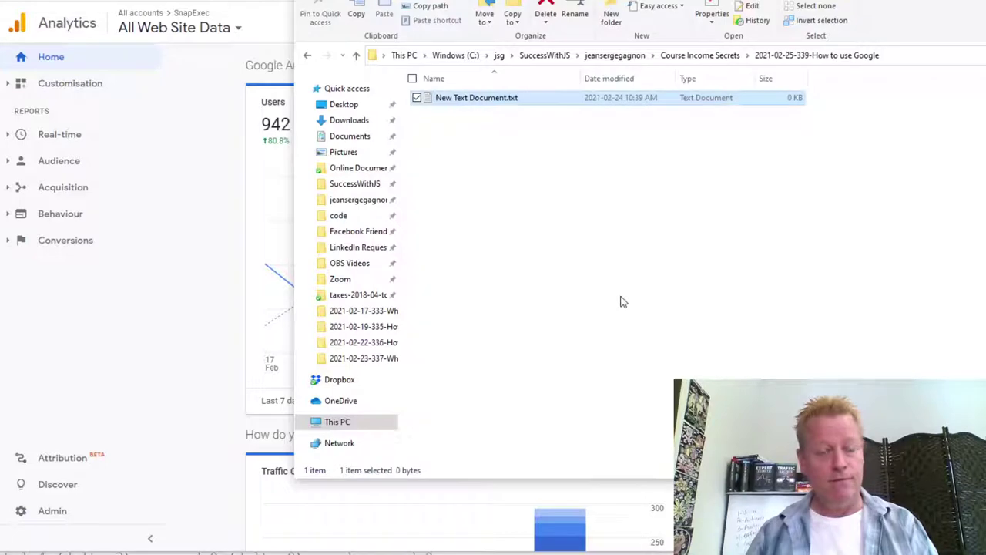
pyautogui.doubleClick(457, 103)
pyautogui.moveTo(337, 32); pyautogui.dragTo(410, 78)
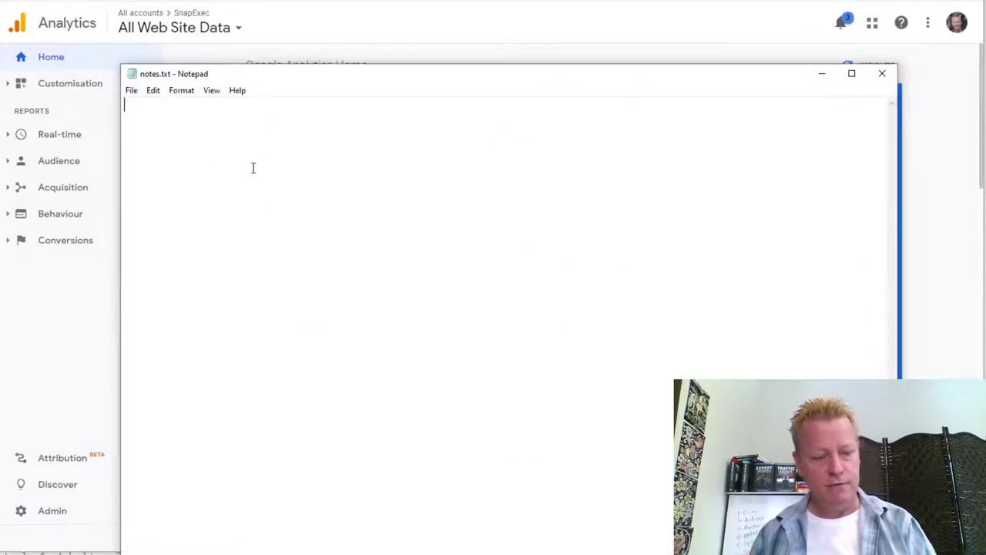
pyautogui.write('https://analytics.google.com/')
pyautogui.press('Return')
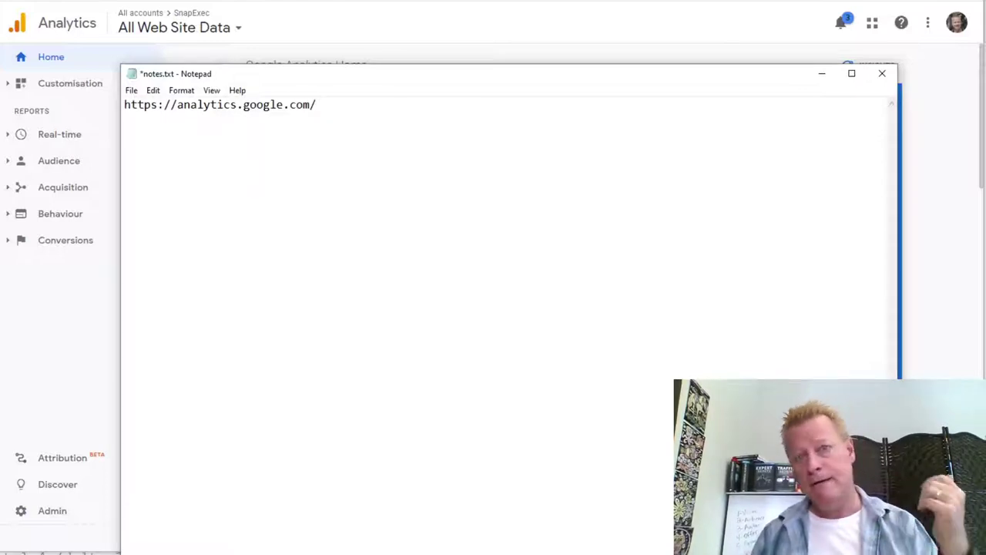
pyautogui.click(125, 104)
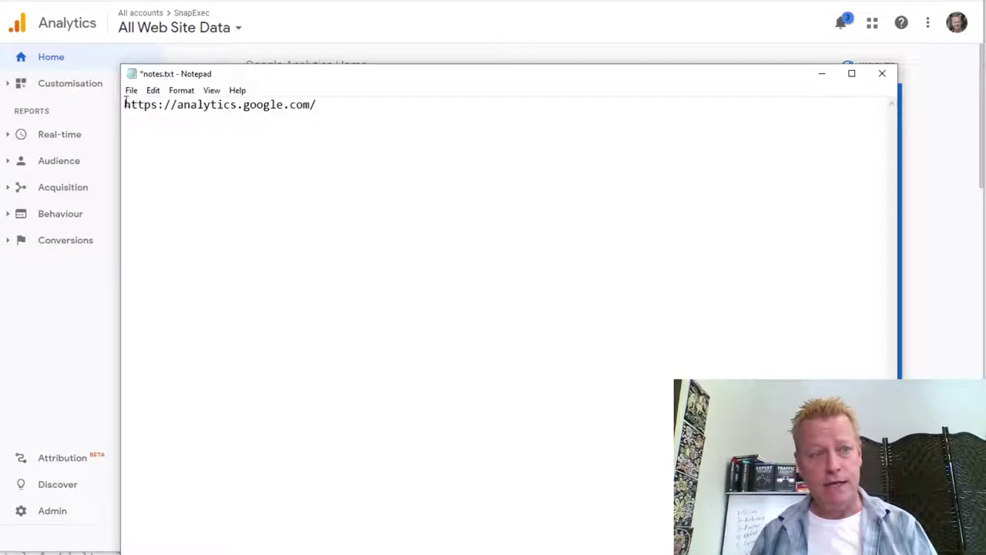
pyautogui.press('Return')
pyautogui.press('Return')
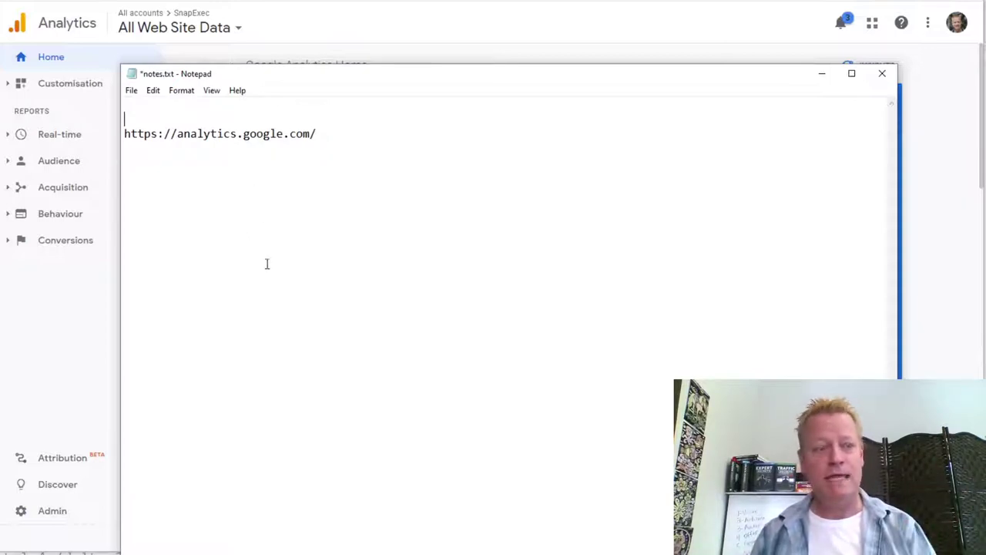
pyautogui.hotkey('alt', 'Tab')
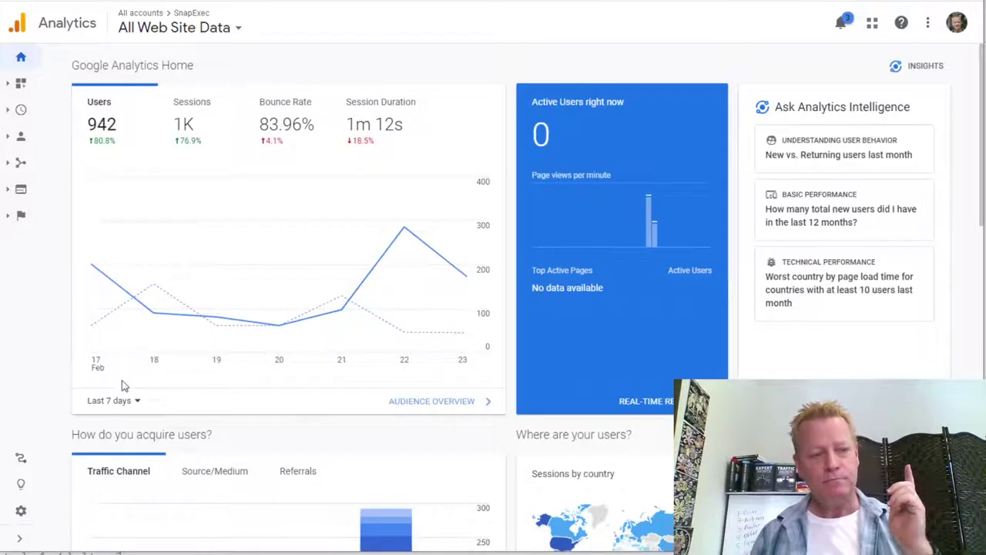
# Step: Expand the left sidebar and go to the Admin page for SnapExec
pyautogui.click(23, 538)
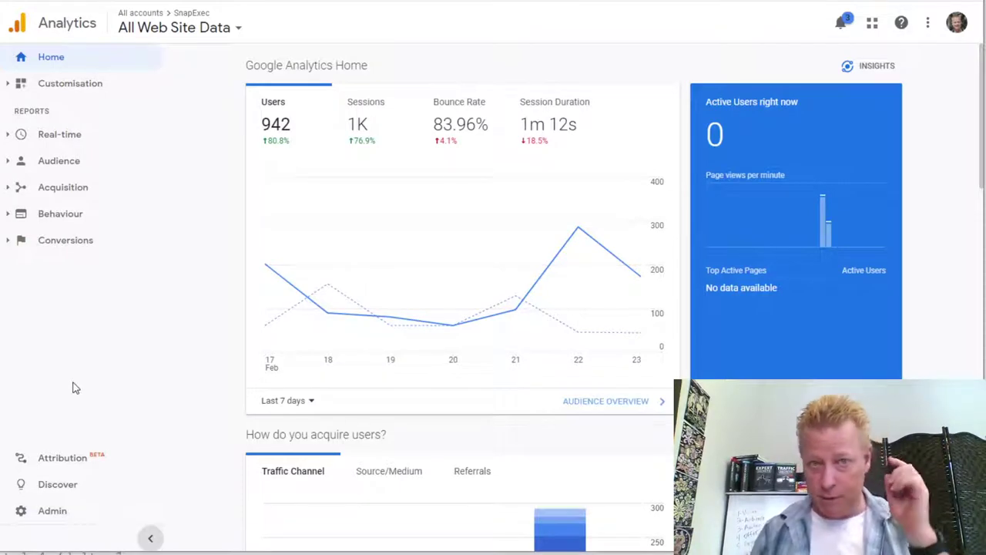
pyautogui.click(54, 511)
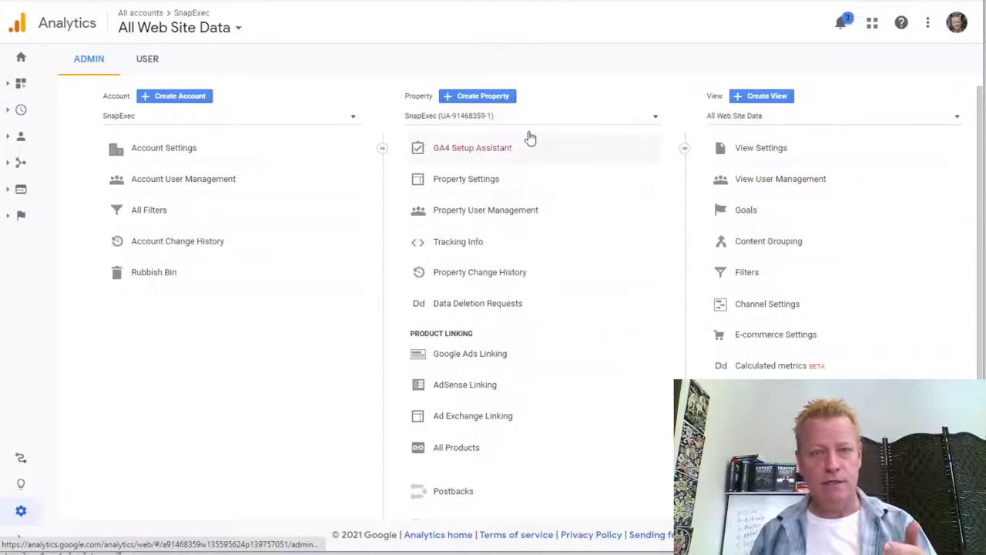
pyautogui.click(762, 96)
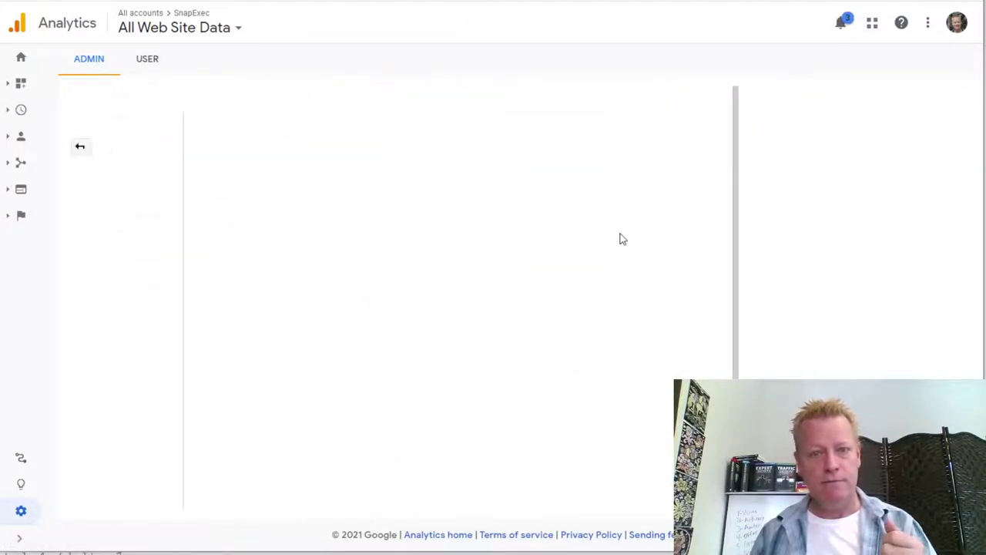
pyautogui.click(203, 457)
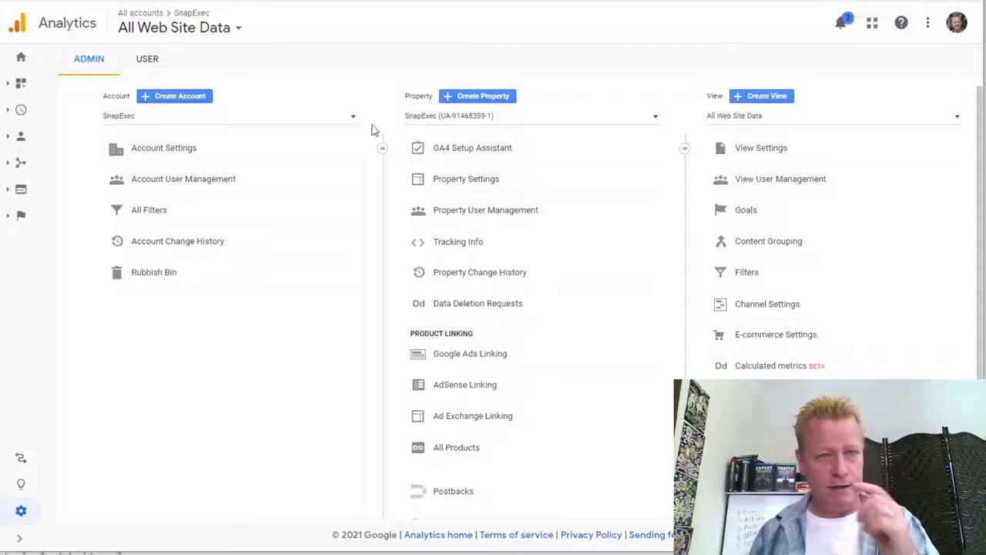
pyautogui.click(172, 125)
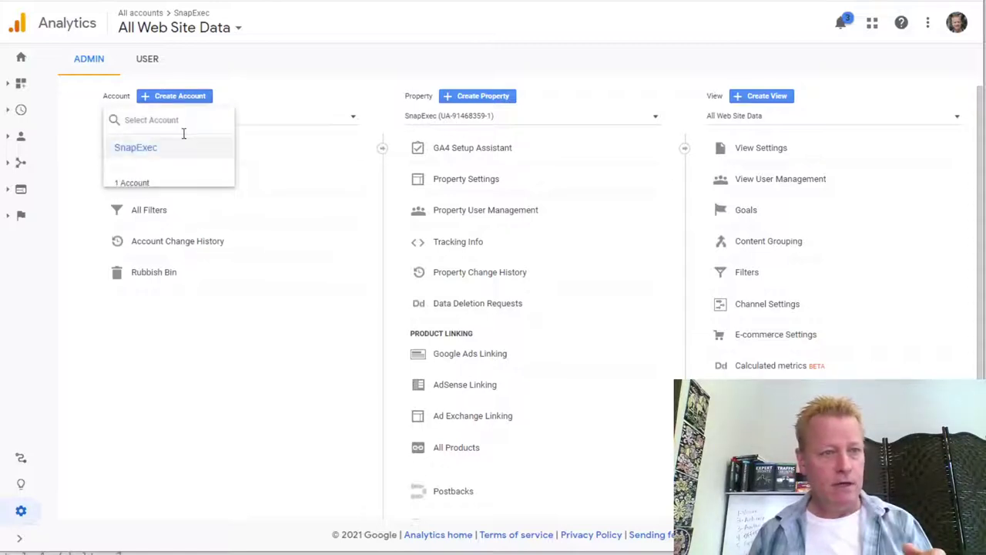
pyautogui.click(223, 445)
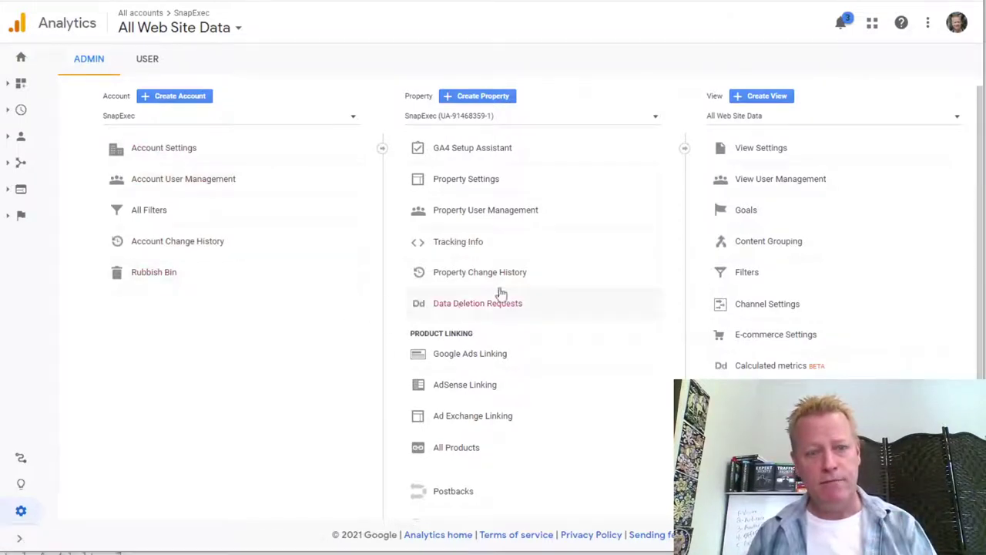
# Step: Open Tracking Info > Tracking Code and select the Global Site Tag (gtag.js) snippet
pyautogui.click(478, 243)
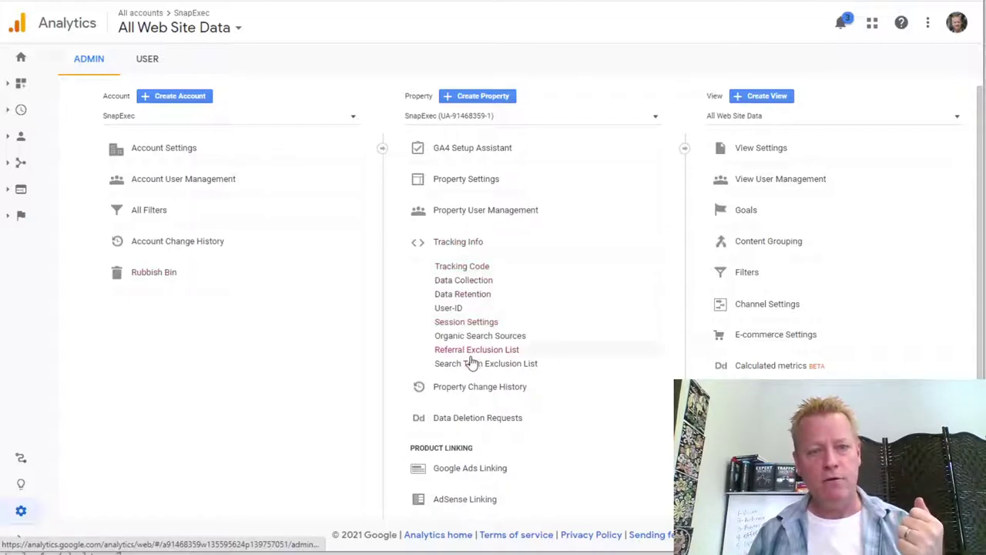
pyautogui.click(462, 268)
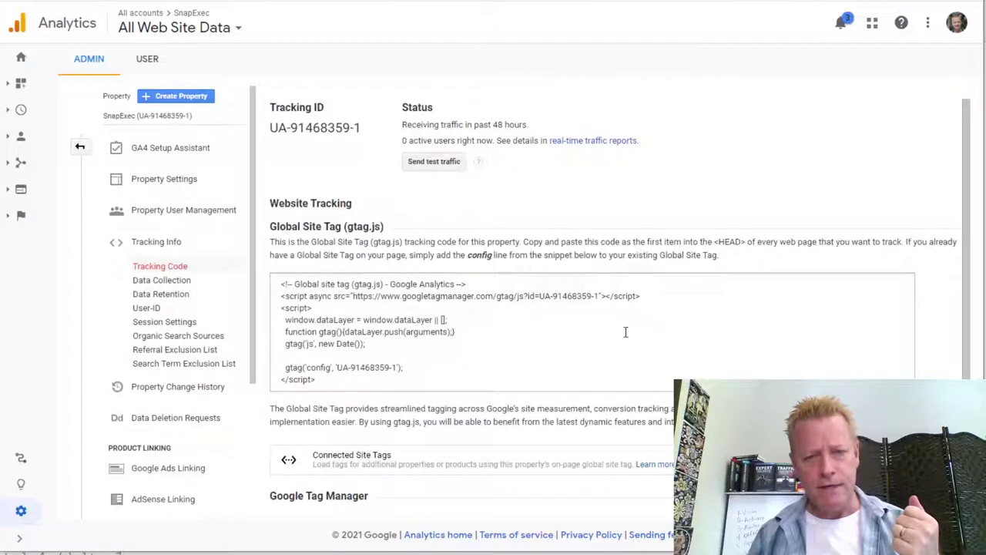
pyautogui.click(454, 359)
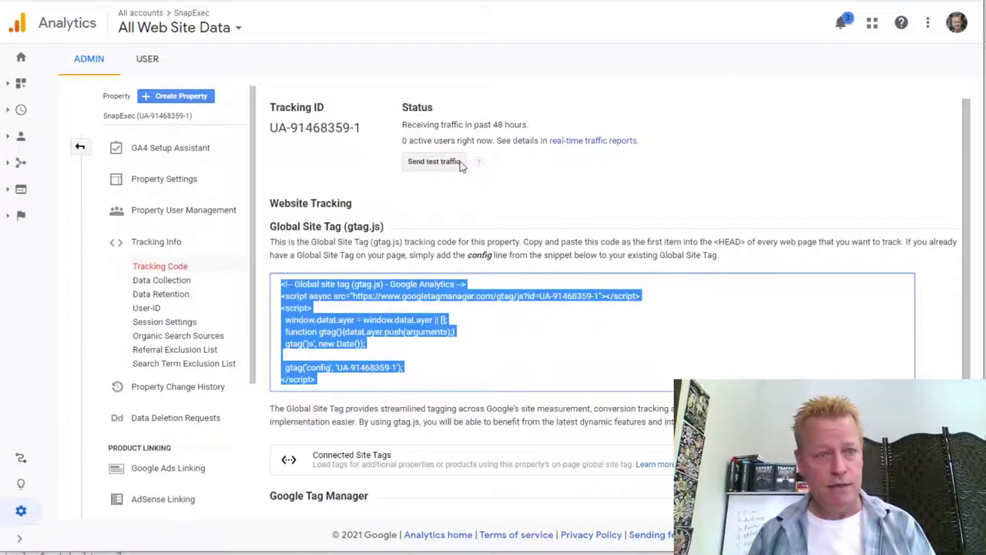
# Step: Scroll through the Tracking Code page and reselect the entire gtag.js snippet
pyautogui.scroll(-1, 540, 364)
pyautogui.scroll(-3, 539, 364)
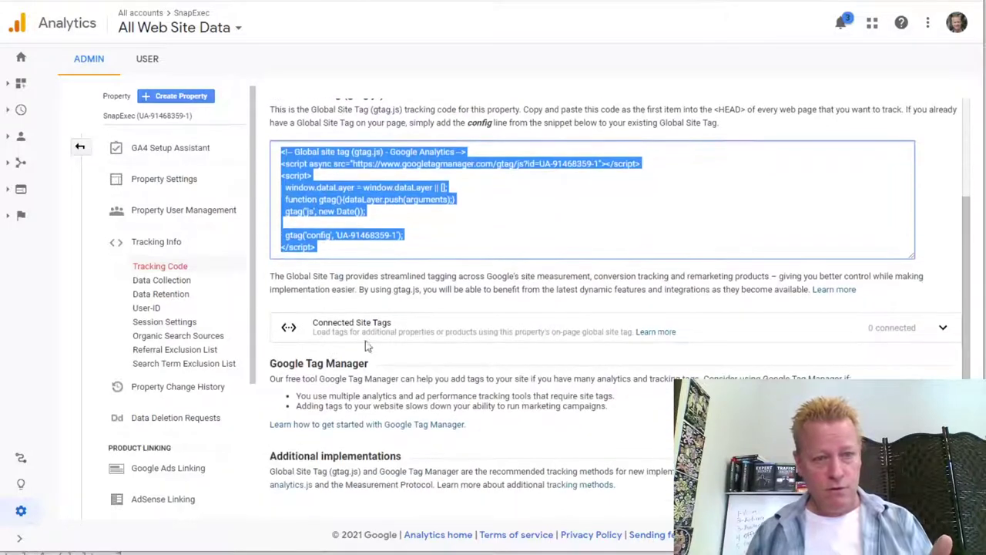
pyautogui.scroll(-1, 347, 378)
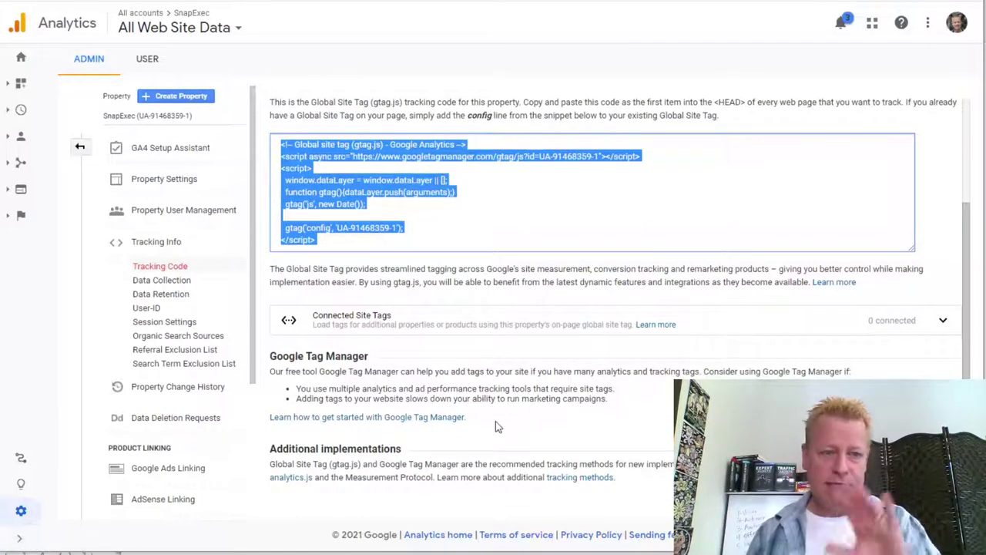
pyautogui.scroll(2, 465, 246)
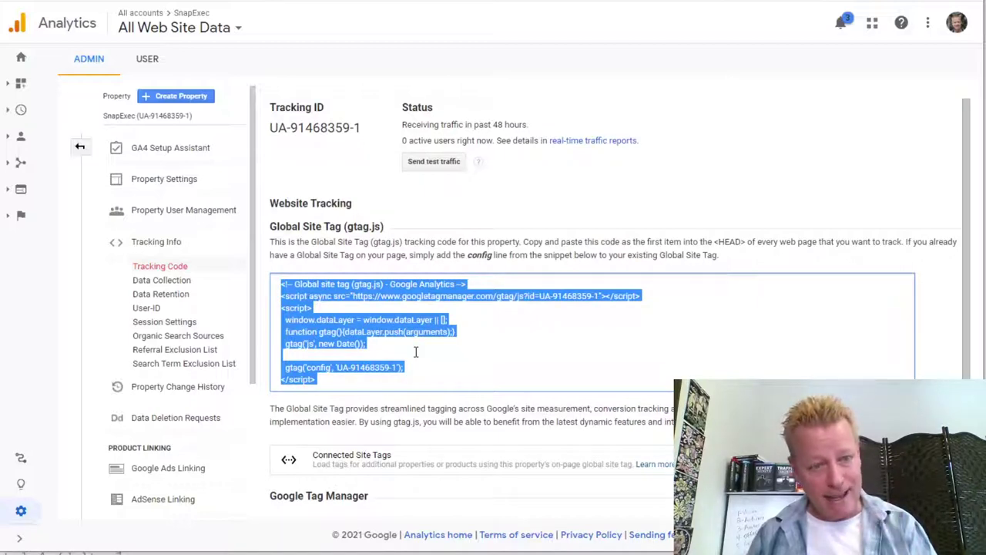
pyautogui.scroll(-2, 416, 352)
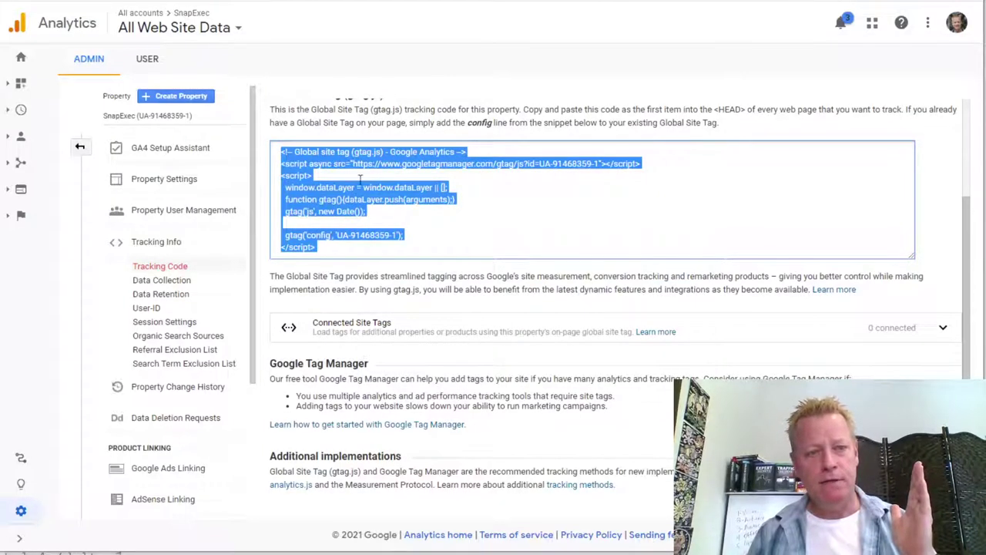
pyautogui.moveTo(294, 152); pyautogui.dragTo(343, 193)
pyautogui.click(343, 194)
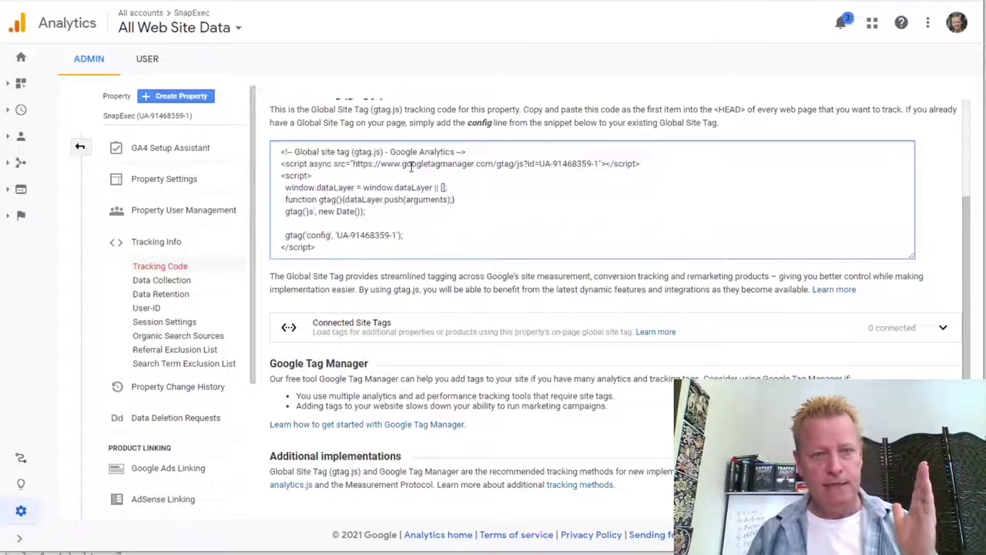
pyautogui.moveTo(410, 164); pyautogui.dragTo(526, 171)
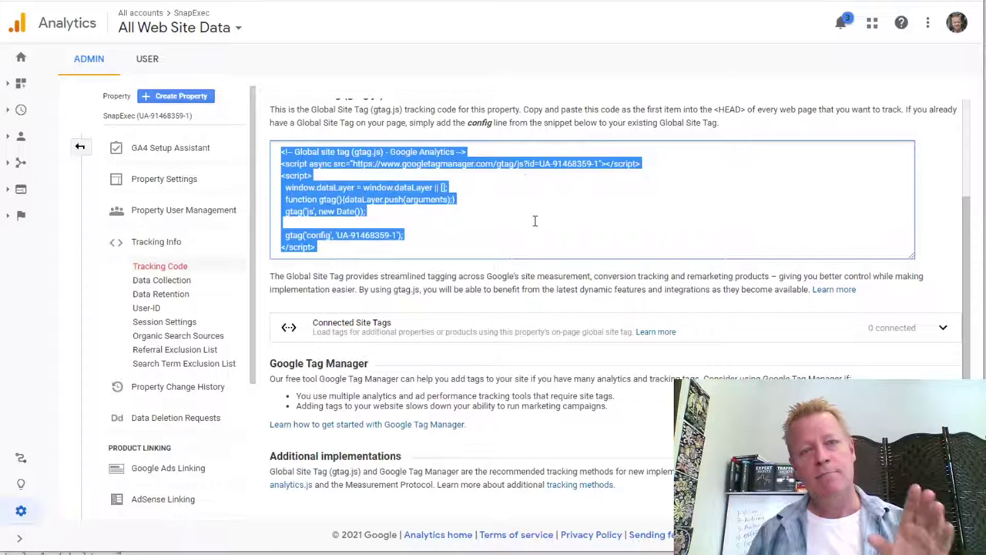
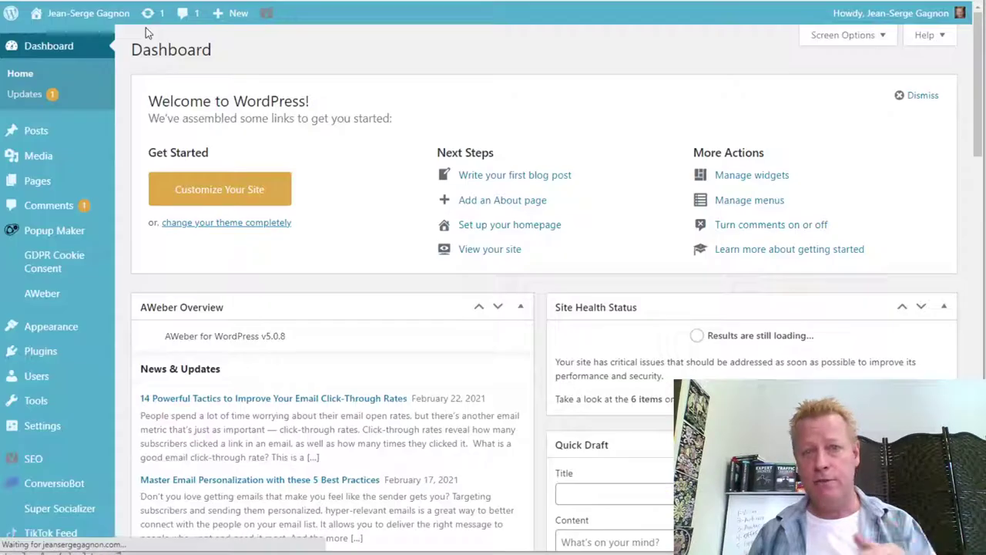
# Step: Find Insert Headers and Footers among the installed plugins and open its settings page
pyautogui.scroll(-3, 105, 360)
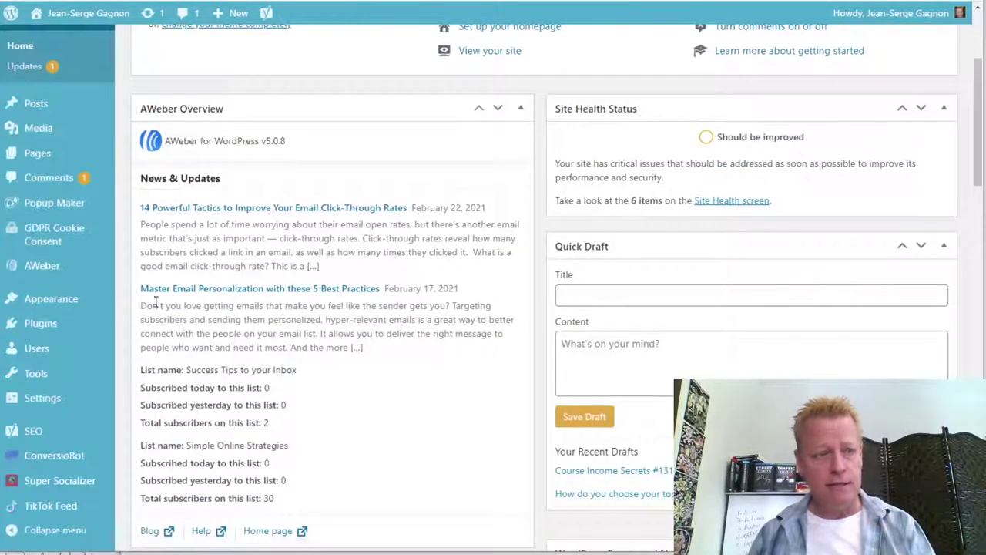
pyautogui.moveTo(39, 328)
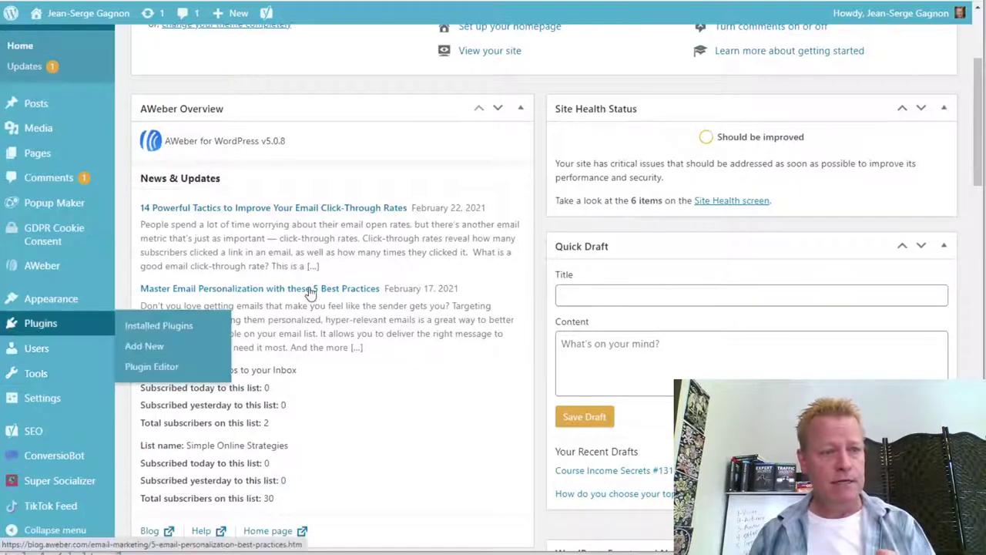
pyautogui.click(158, 325)
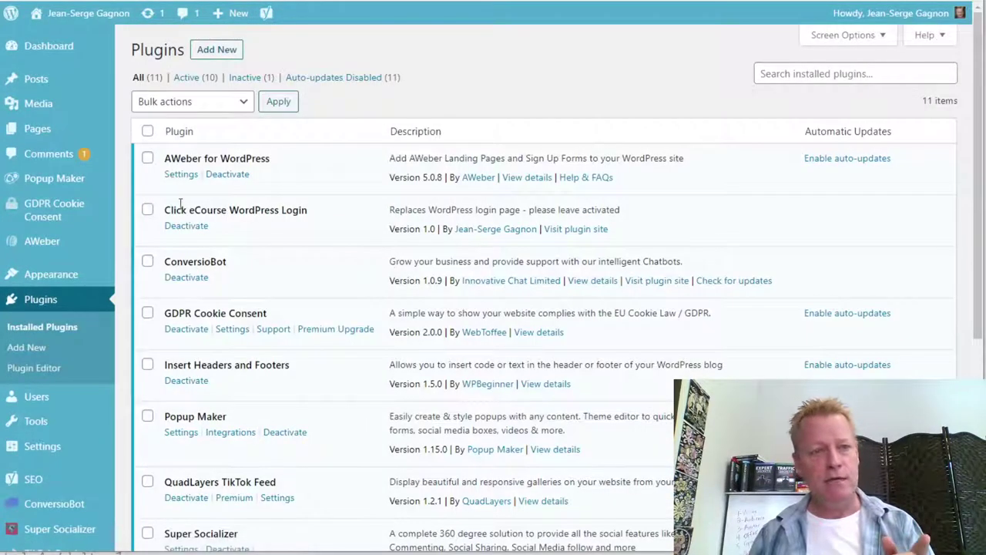
pyautogui.moveTo(287, 370); pyautogui.dragTo(375, 362)
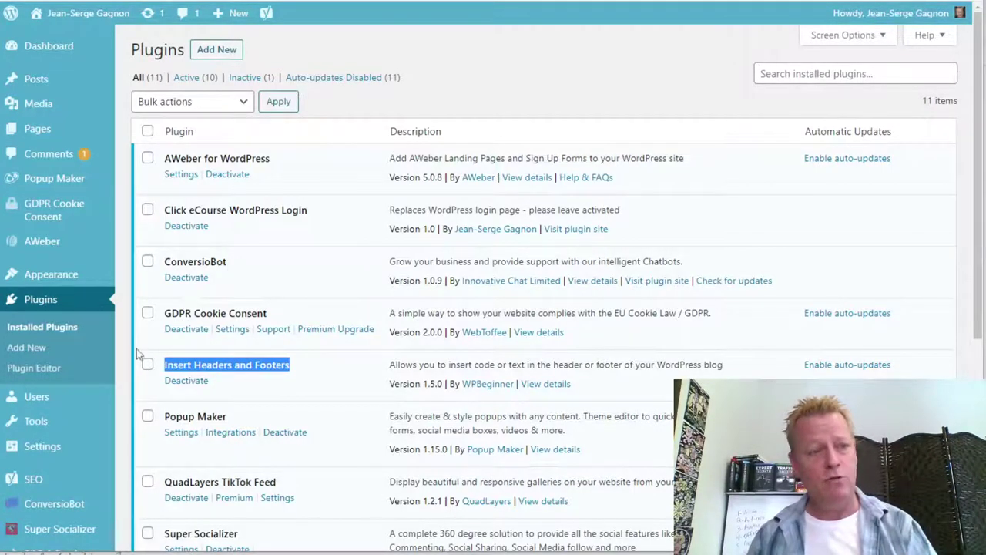
pyautogui.scroll(-4, 74, 365)
pyautogui.moveTo(65, 415)
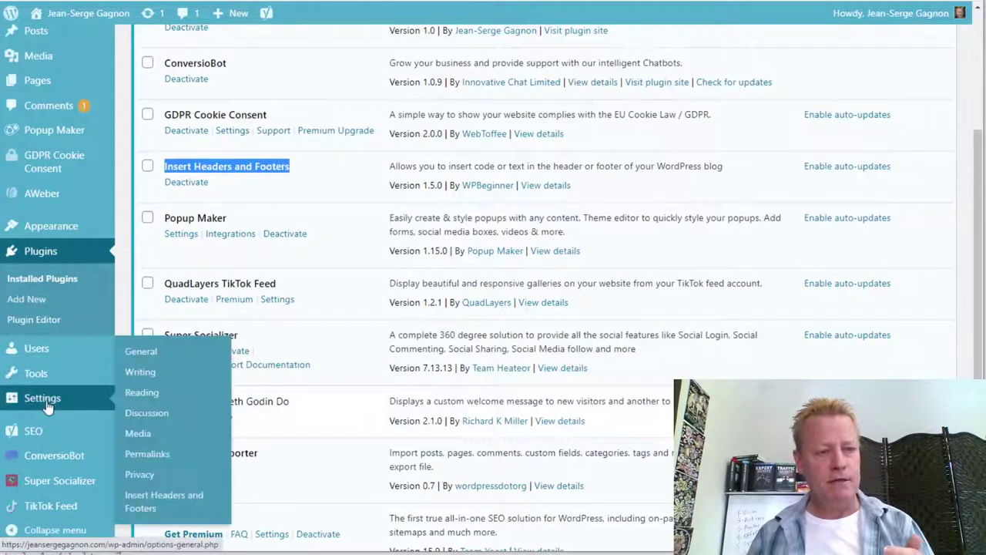
pyautogui.click(160, 503)
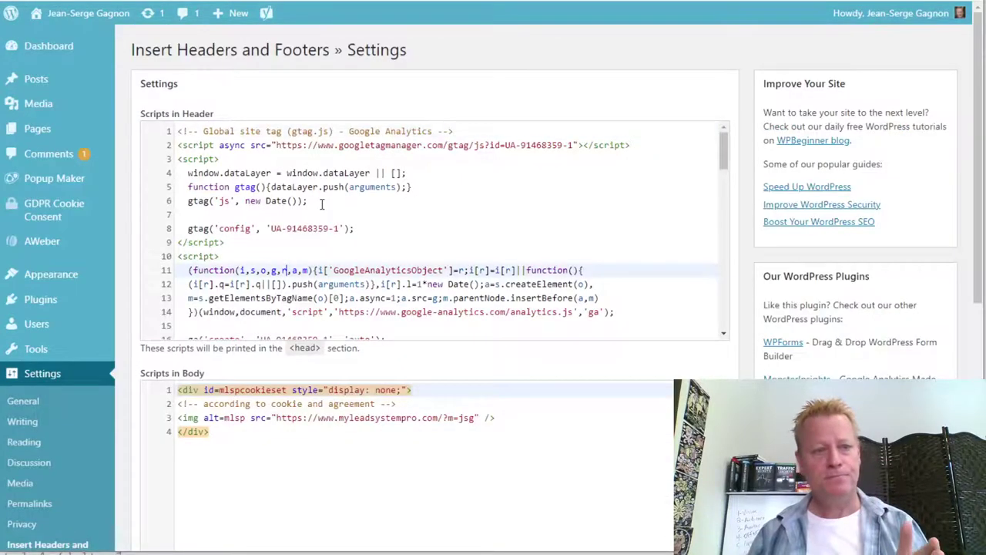
# Step: Compare the gtag block in Scripts in Header with the Analytics tracking code
pyautogui.scroll(-15, 322, 204)
pyautogui.scroll(15, 322, 204)
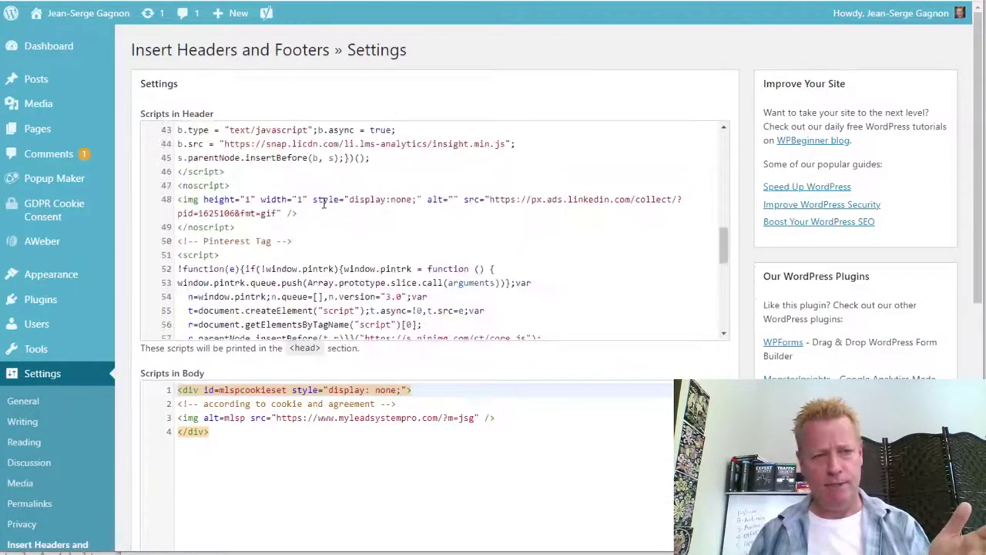
pyautogui.scroll(-9, 335, 285)
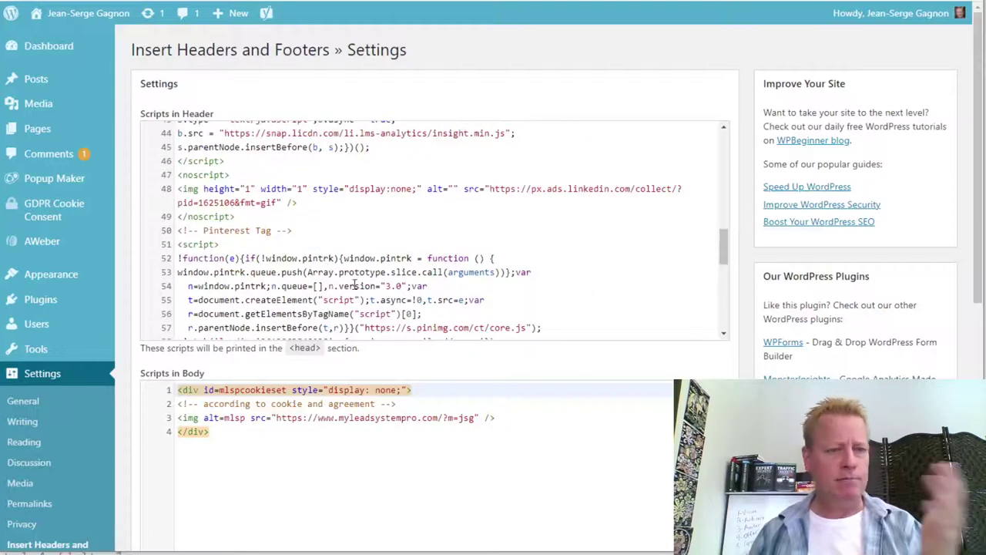
pyautogui.scroll(-7, 332, 285)
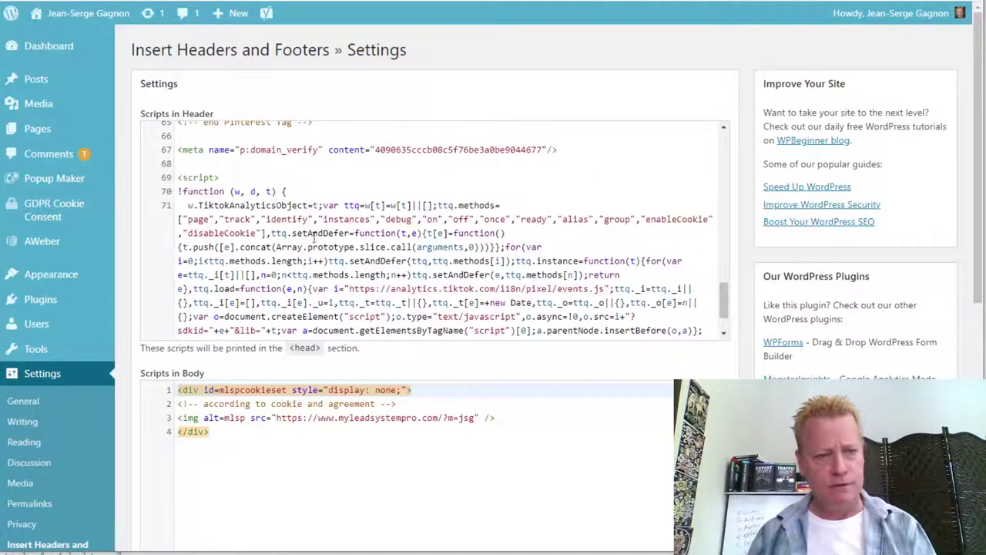
pyautogui.scroll(15, 378, 251)
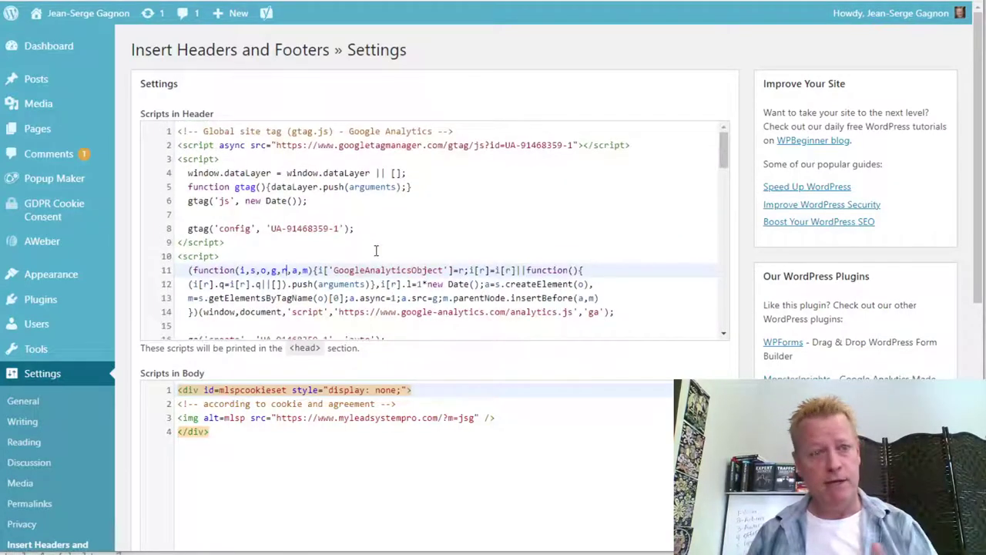
pyautogui.moveTo(179, 132); pyautogui.dragTo(237, 239)
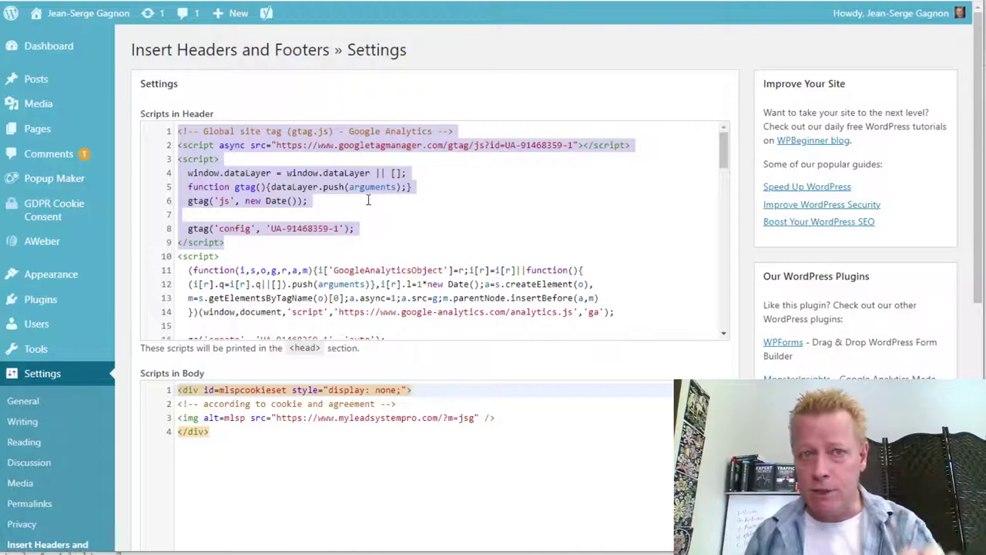
pyautogui.hotkey('ctrl', 'Tab')
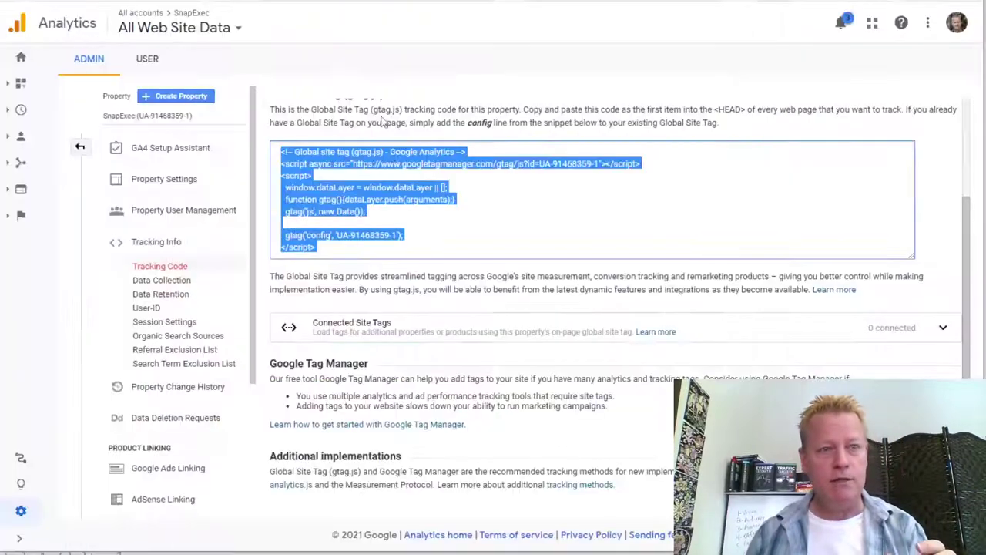
pyautogui.hotkey('ctrl', 'shift', 'Tab')
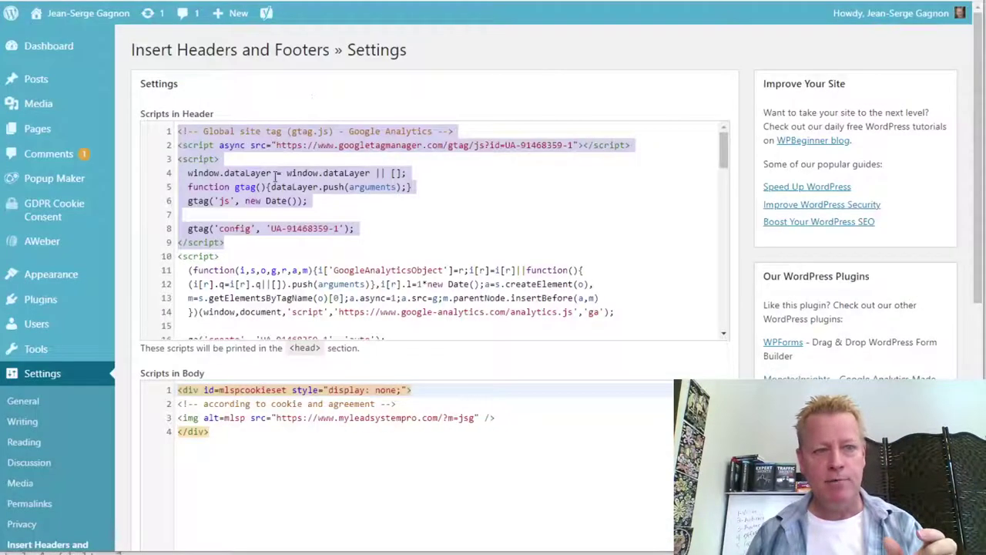
# Step: Save the Insert Headers and Footers script settings
pyautogui.click(351, 243)
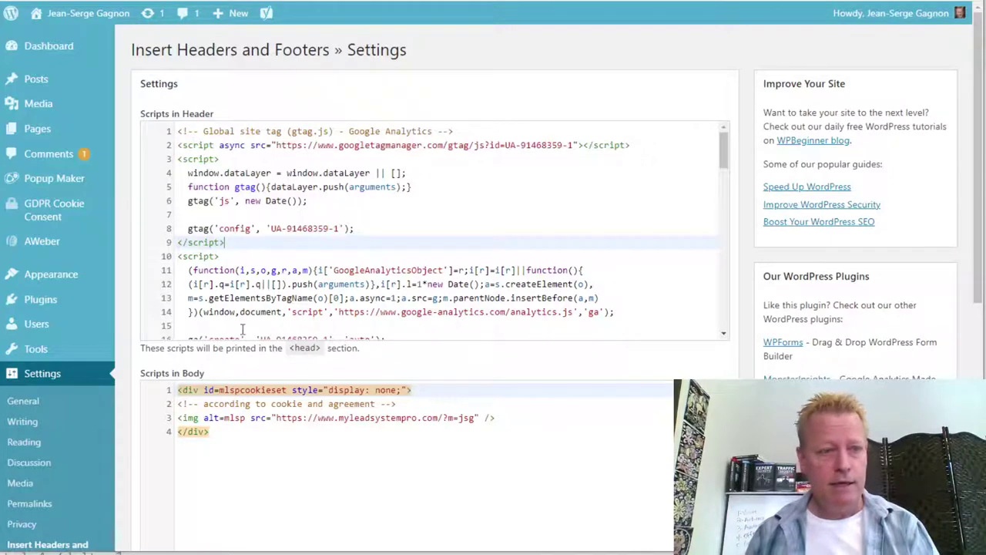
pyautogui.scroll(-6, 243, 330)
pyautogui.click(155, 447)
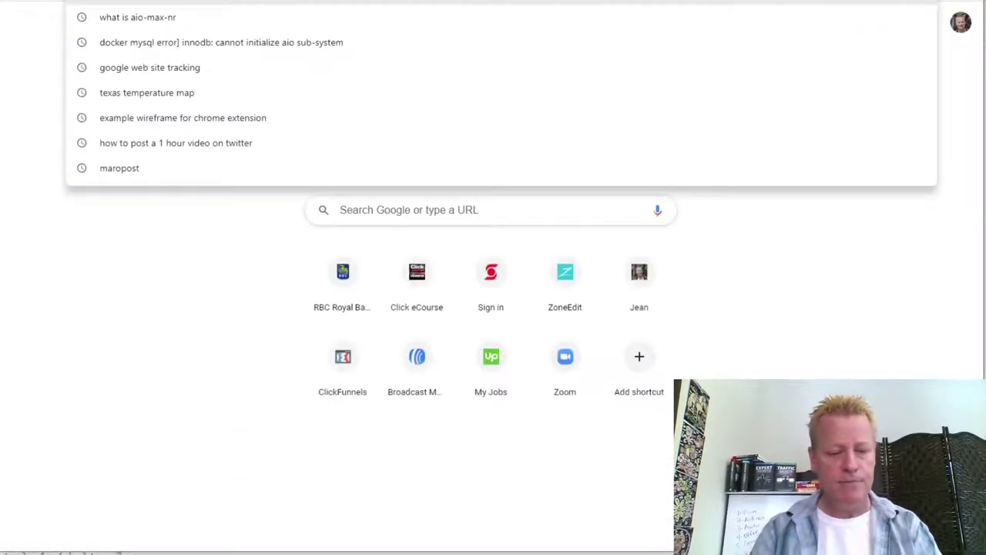
# Step: Load the snapexec and Click eCourse websites in Chrome
pyautogui.write('snapexec')
pyautogui.press('Return')
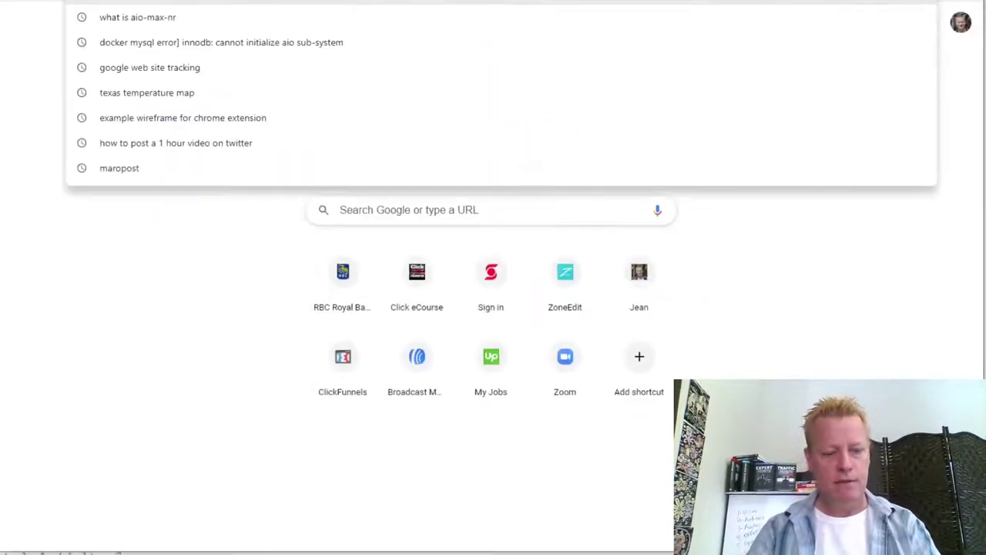
pyautogui.write('clicke')
pyautogui.press('Return')
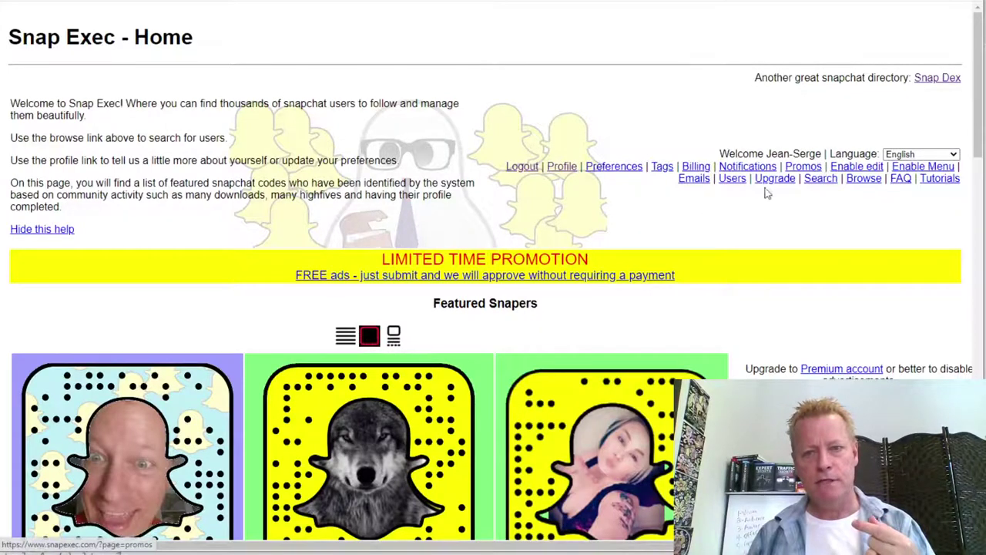
# Step: View the SnapExec page source and inspect GoogleAnalyticsObject, getElementsByTagName and the google-analytics URL
pyautogui.rightClick(564, 110)
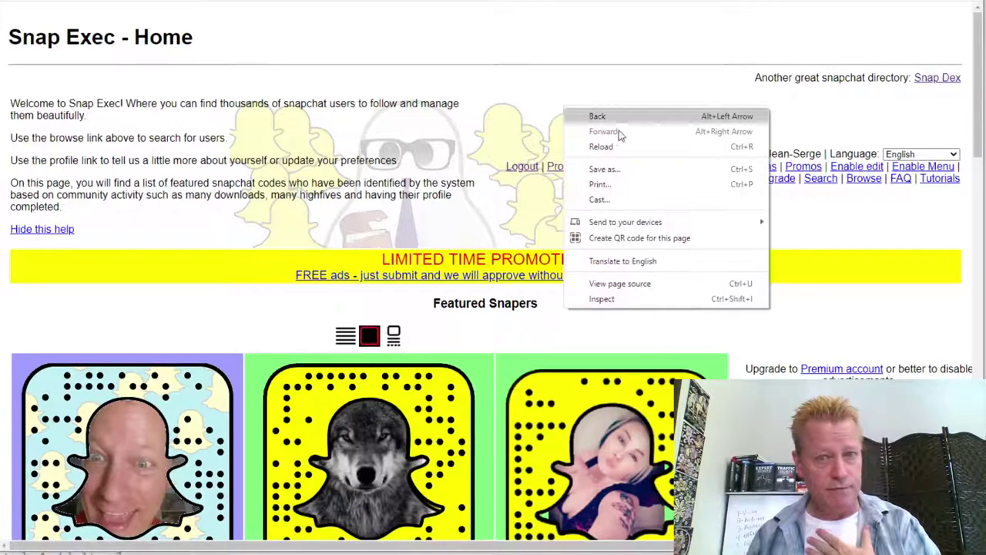
pyautogui.click(613, 284)
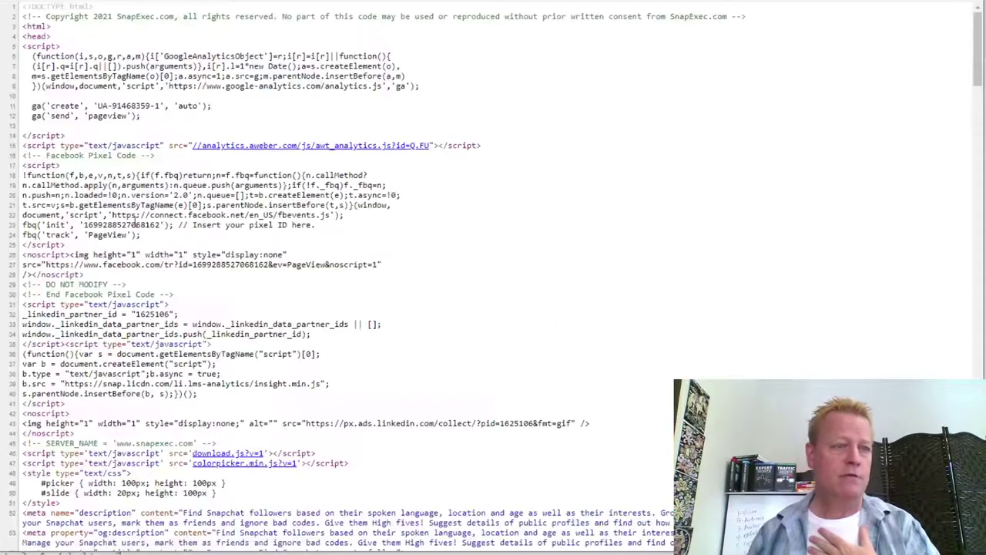
pyautogui.doubleClick(184, 57)
pyautogui.click(270, 79)
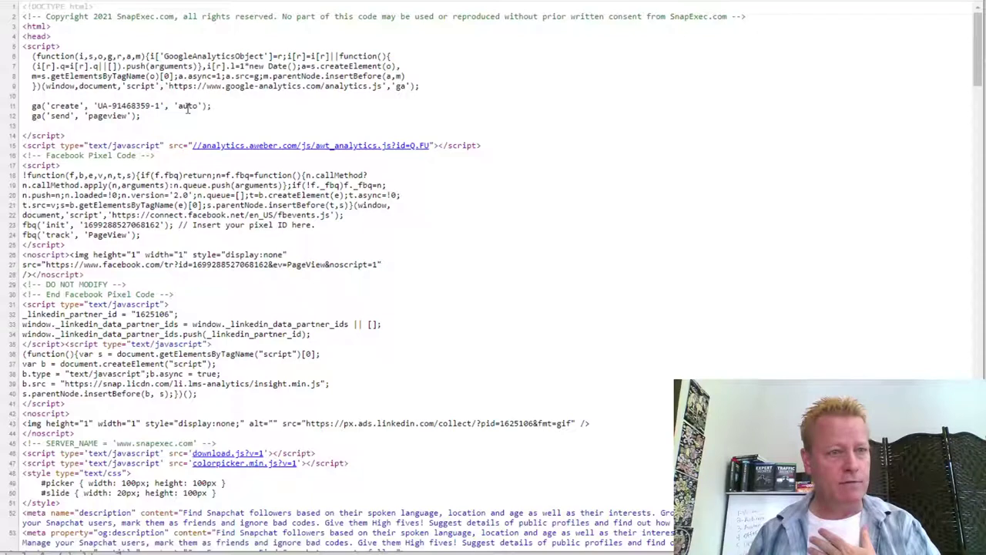
pyautogui.doubleClick(67, 77)
pyautogui.click(194, 81)
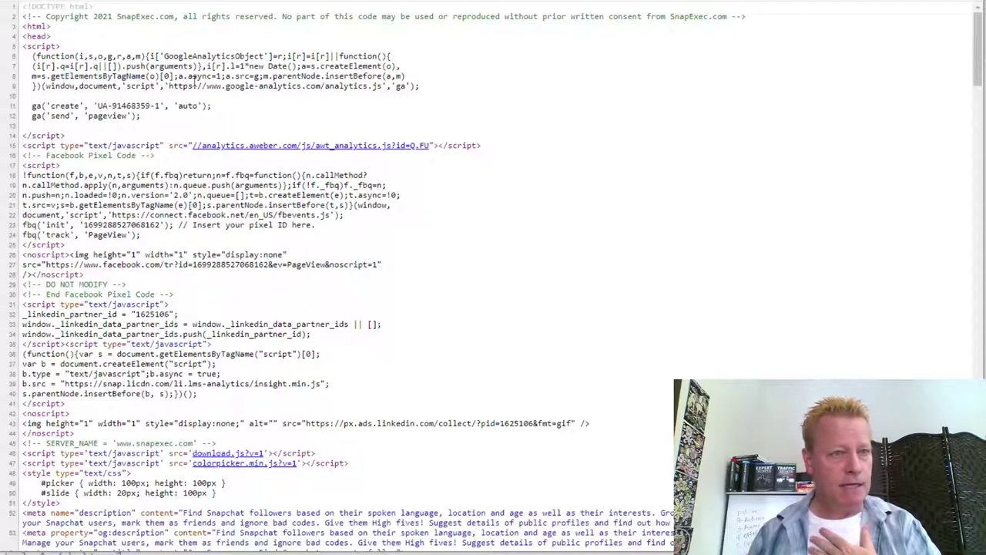
pyautogui.moveTo(261, 86); pyautogui.dragTo(332, 89)
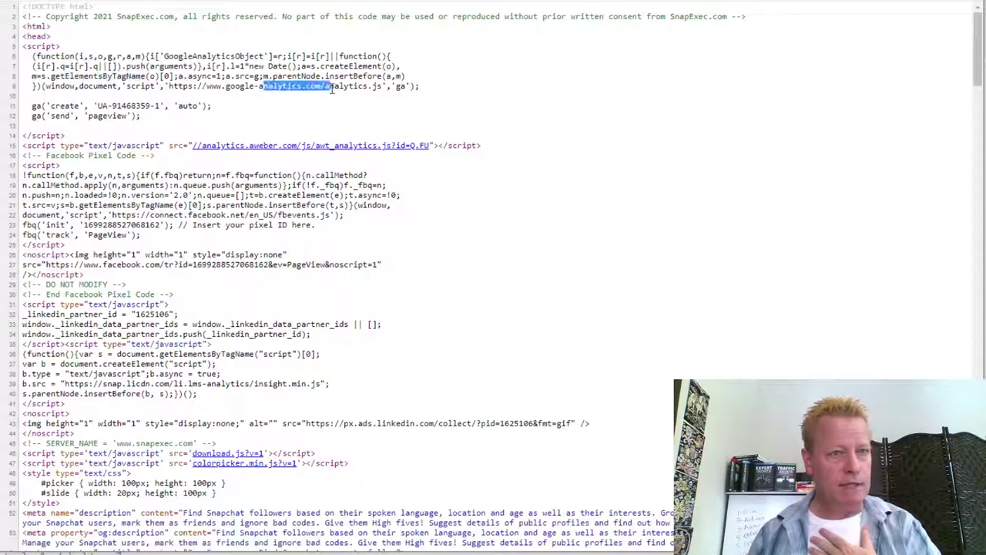
pyautogui.click(272, 88)
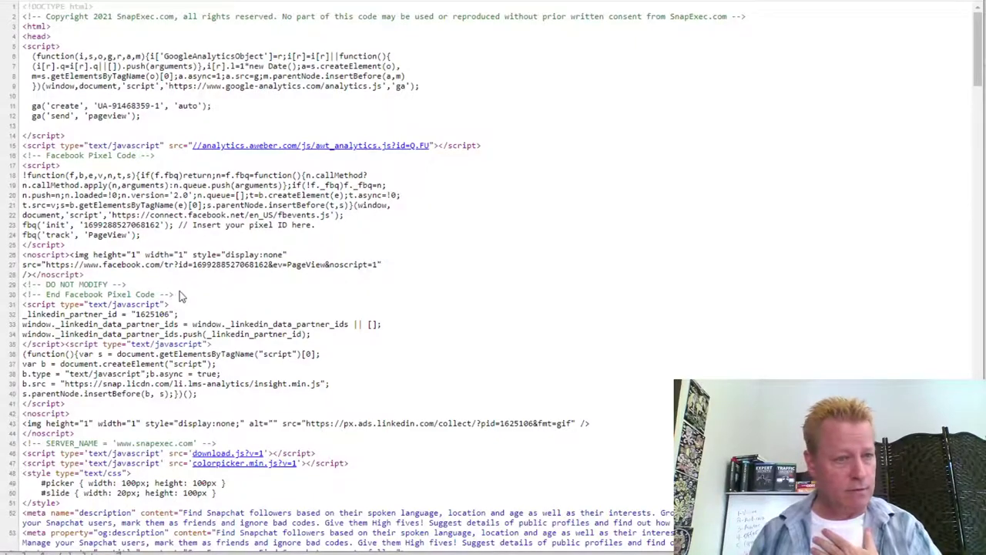
# Step: Check the LinkedIn and Facebook Pixel code, then highlight the Analytics snippet through its tracking ID
pyautogui.scroll(-7, 144, 293)
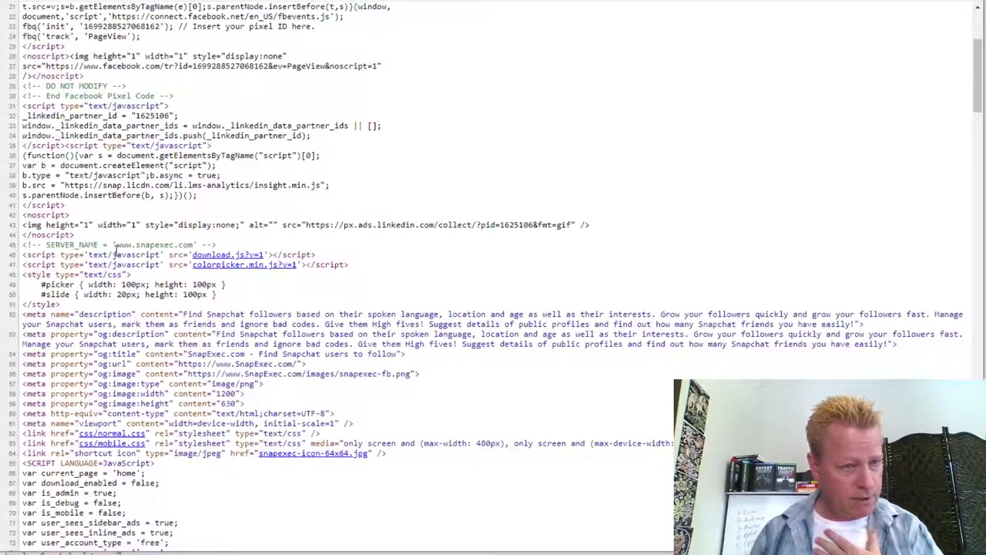
pyautogui.scroll(-2, 115, 251)
pyautogui.scroll(9, 185, 243)
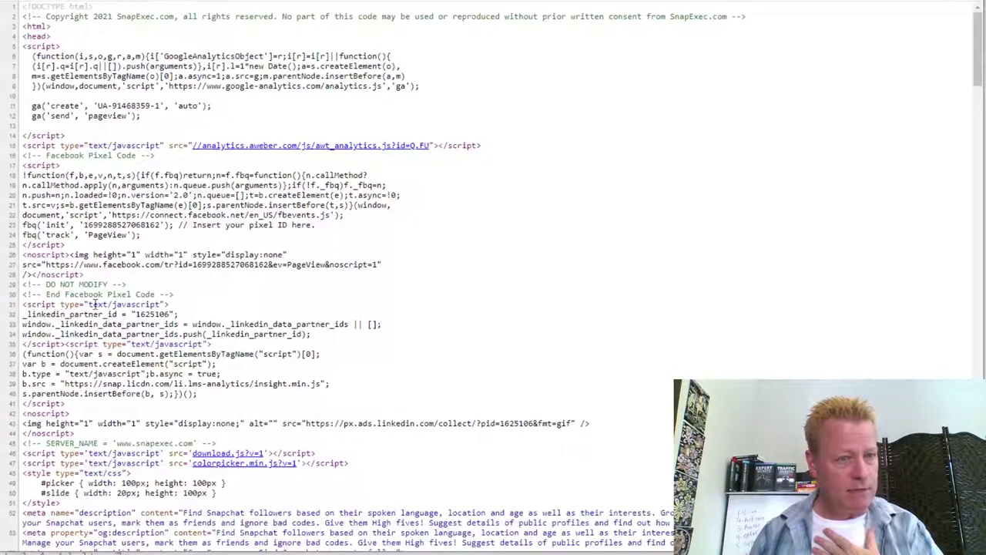
pyautogui.moveTo(75, 324); pyautogui.dragTo(185, 324)
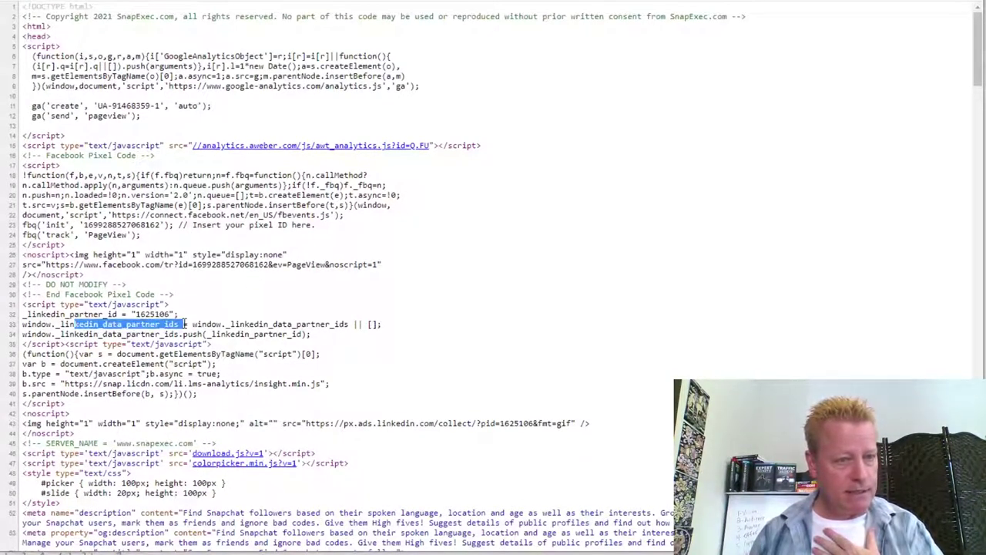
pyautogui.moveTo(102, 215); pyautogui.dragTo(142, 255)
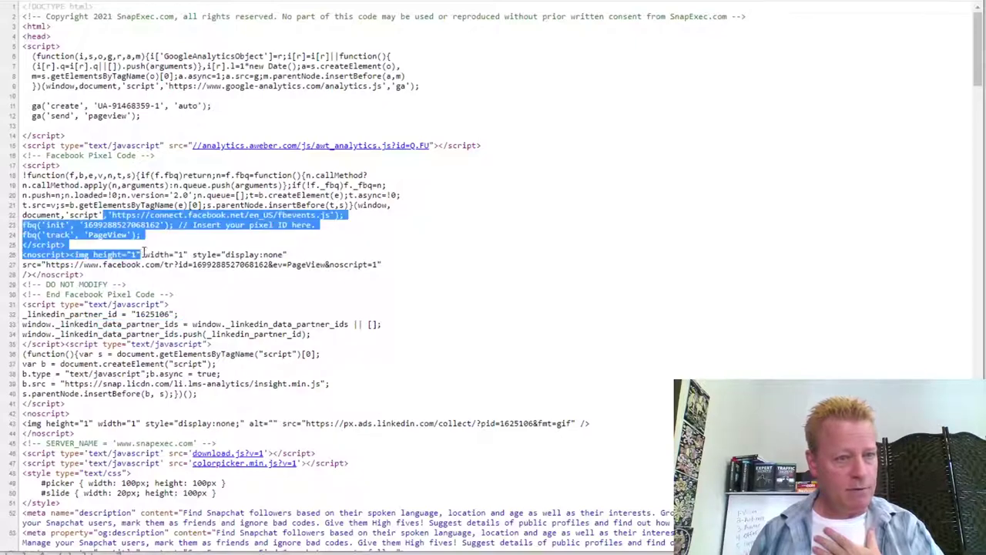
pyautogui.click(120, 90)
pyautogui.moveTo(111, 67); pyautogui.dragTo(155, 106)
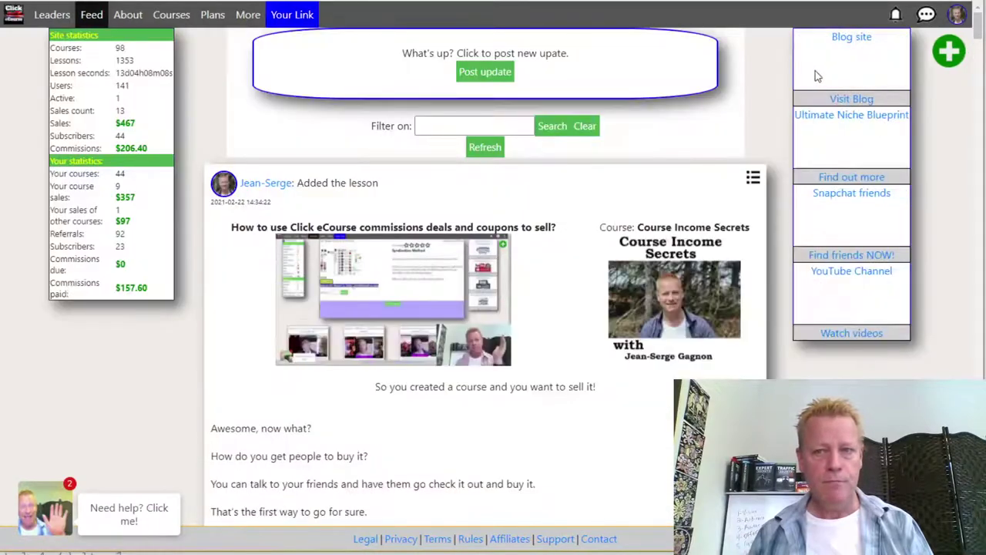
# Step: View the Click eCourse page source and select the gtag dataLayer lines
pyautogui.rightClick(817, 77)
pyautogui.click(832, 256)
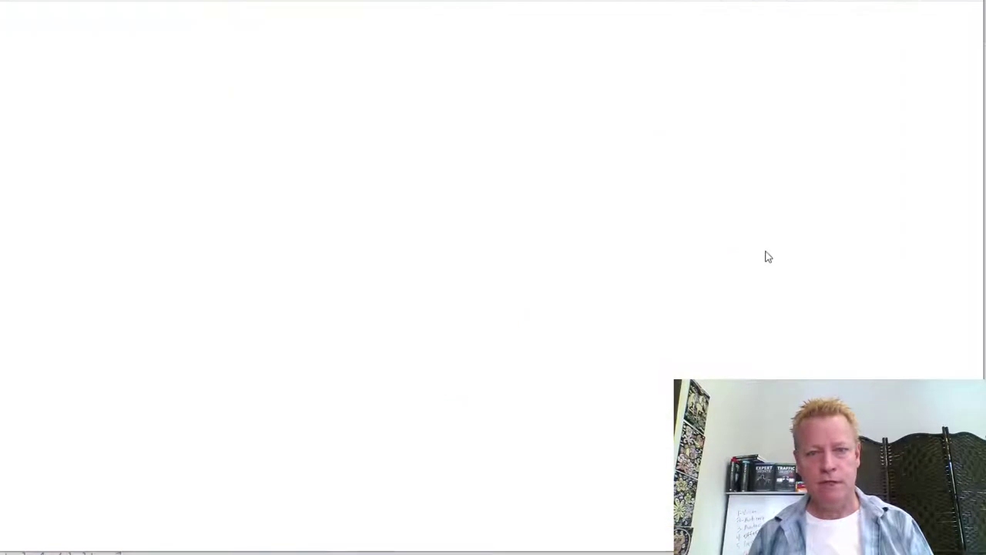
pyautogui.scroll(-1, 157, 270)
pyautogui.scroll(-3, 157, 270)
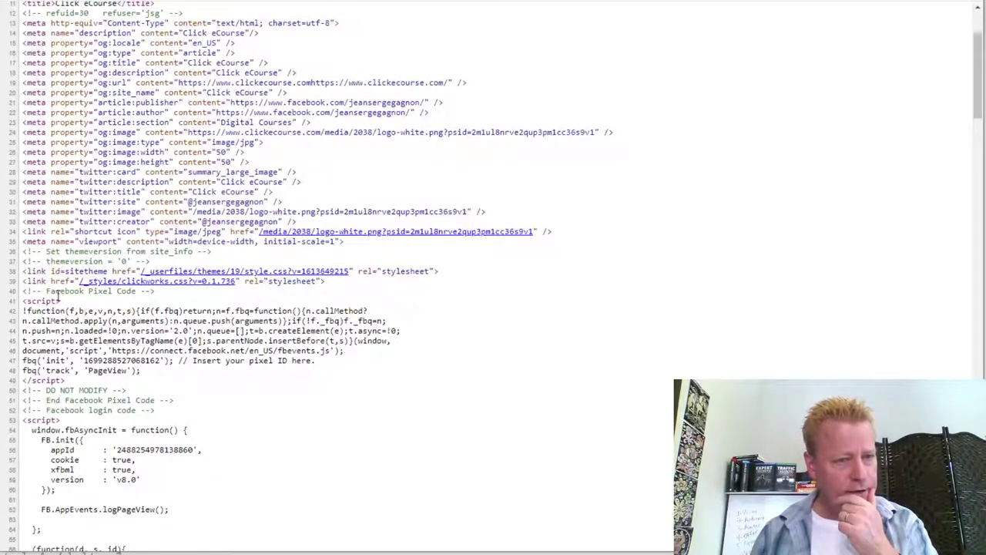
pyautogui.moveTo(61, 295); pyautogui.dragTo(154, 367)
pyautogui.scroll(-9, 278, 355)
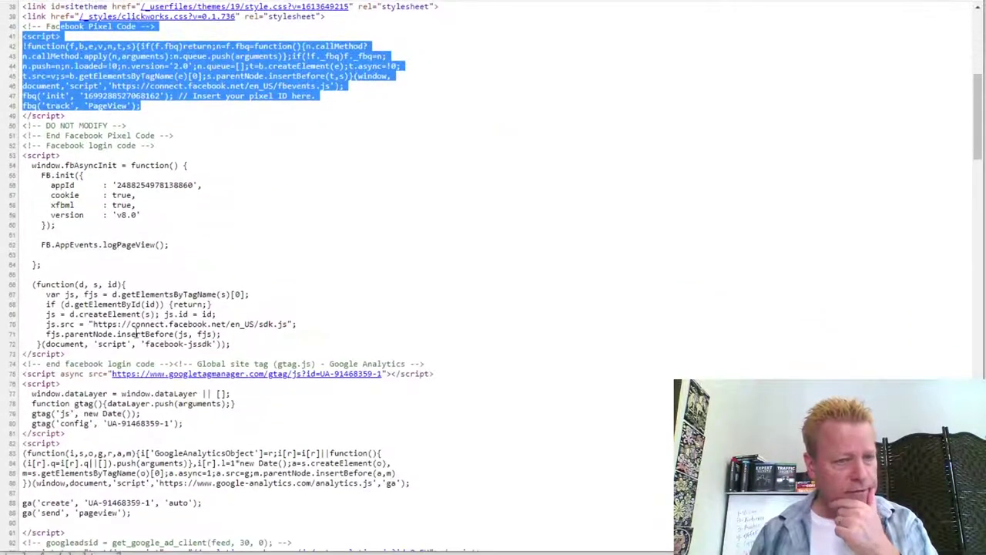
pyautogui.scroll(-4, 100, 387)
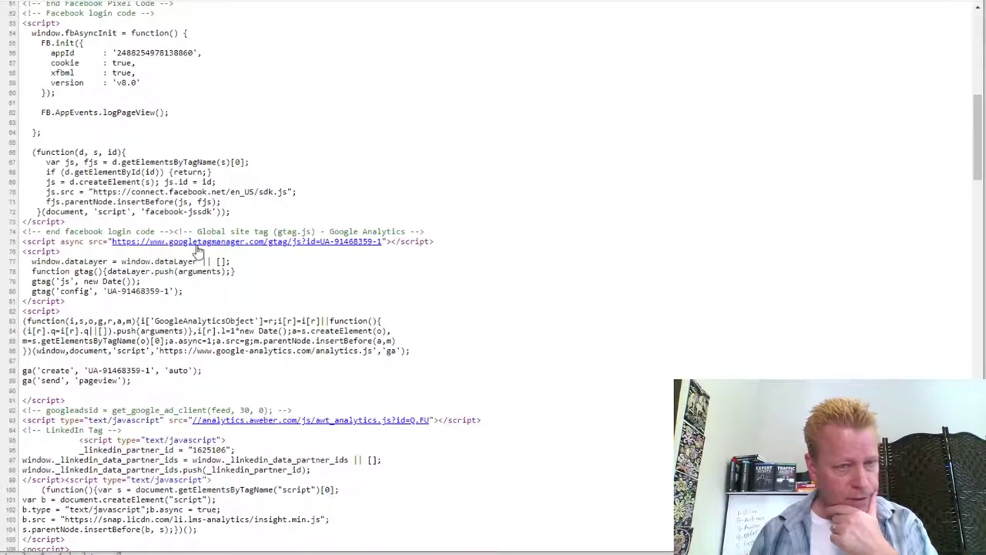
pyautogui.moveTo(185, 291); pyautogui.dragTo(50, 262)
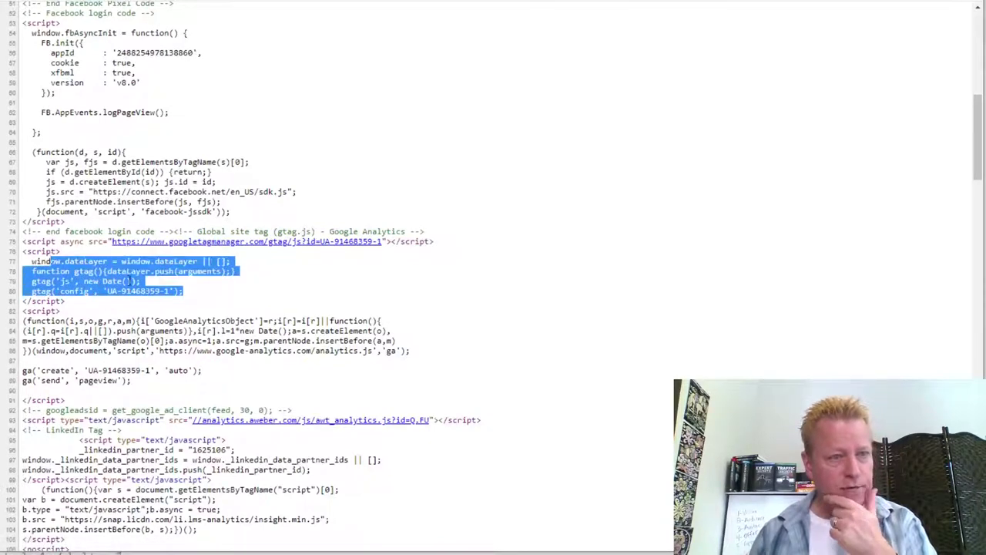
# Step: Review the analytics.js loader, LinkedIn and Pinterest tags, then close the source tab
pyautogui.scroll(-4, 146, 255)
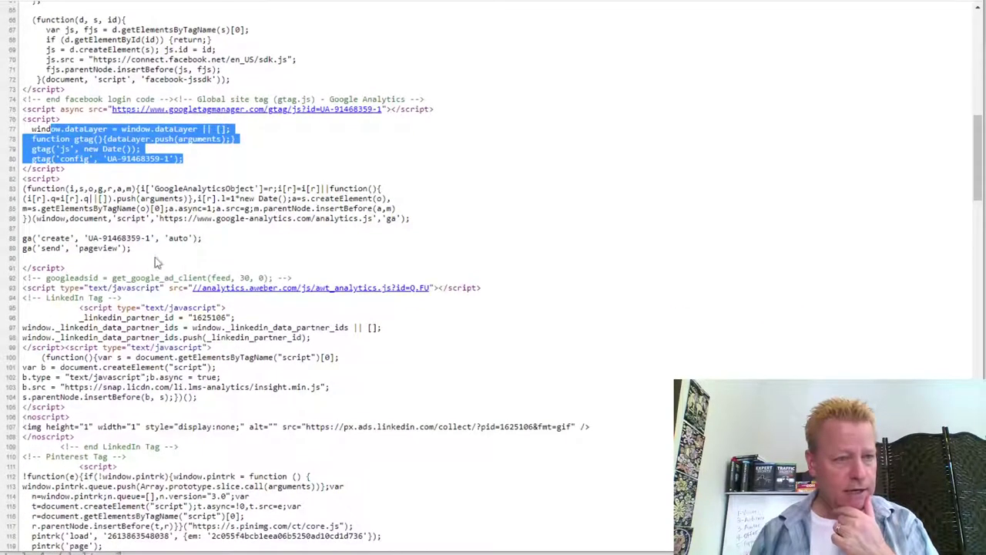
pyautogui.moveTo(132, 248); pyautogui.dragTo(69, 198)
pyautogui.moveTo(152, 332); pyautogui.dragTo(80, 308)
pyautogui.scroll(-7, 80, 307)
pyautogui.moveTo(154, 337); pyautogui.dragTo(83, 268)
pyautogui.scroll(-8, 154, 375)
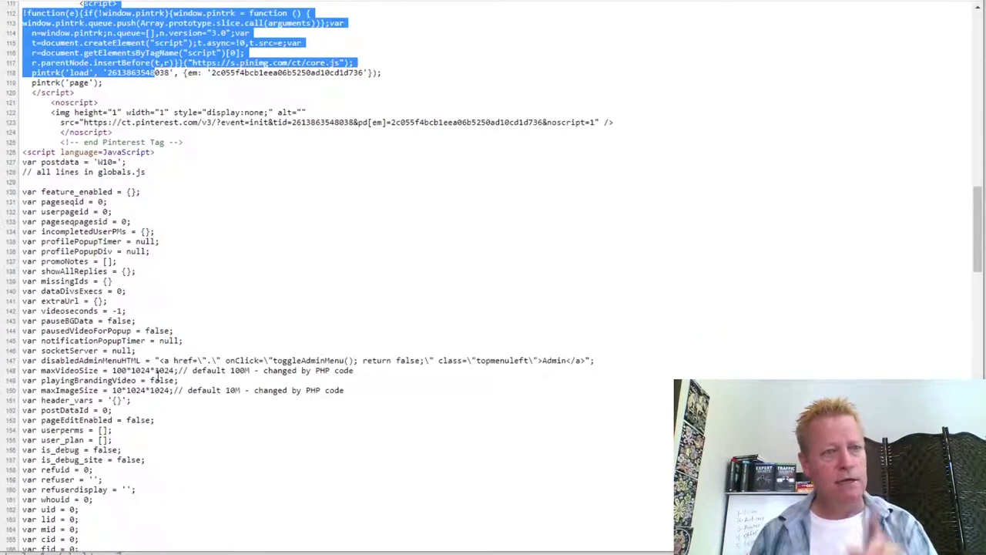
pyautogui.scroll(11, 158, 375)
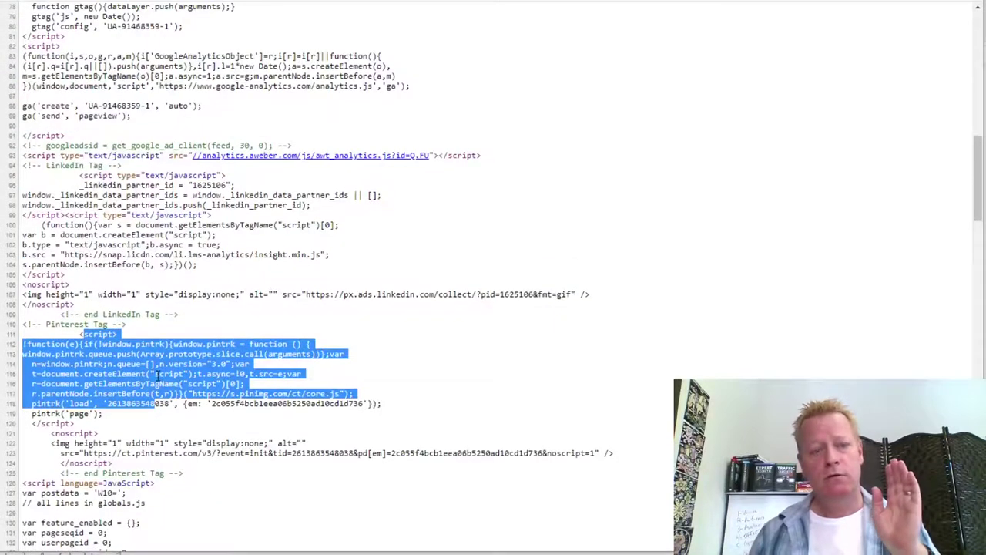
pyautogui.scroll(20, 158, 375)
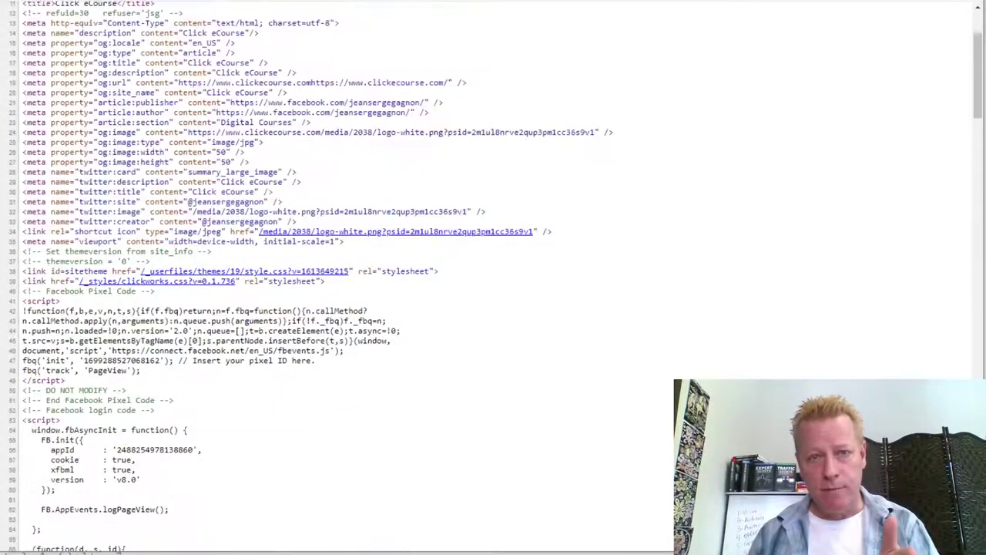
pyautogui.hotkey('ctrl', 'w')
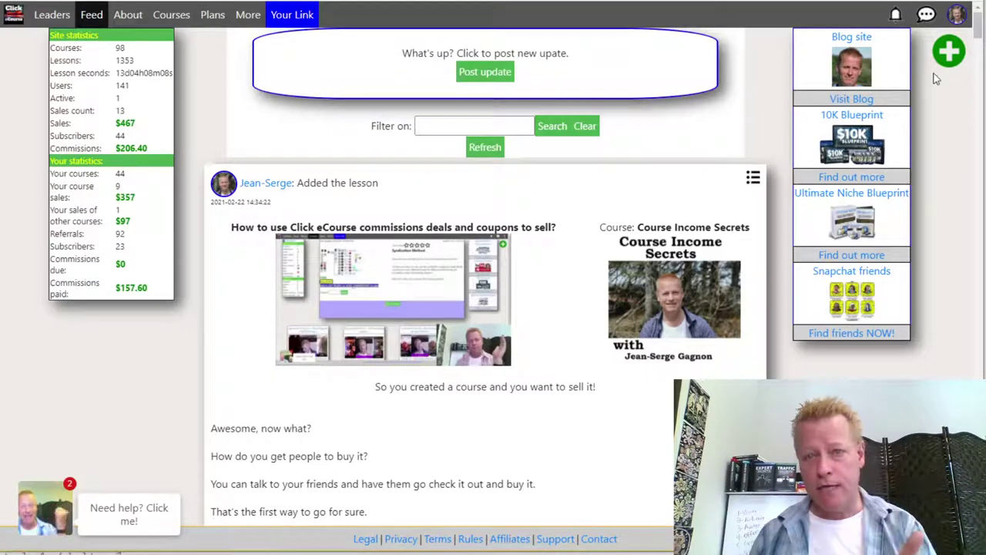
# Step: Open the account menu from the avatar and go to the Advanced settings tab
pyautogui.click(956, 14)
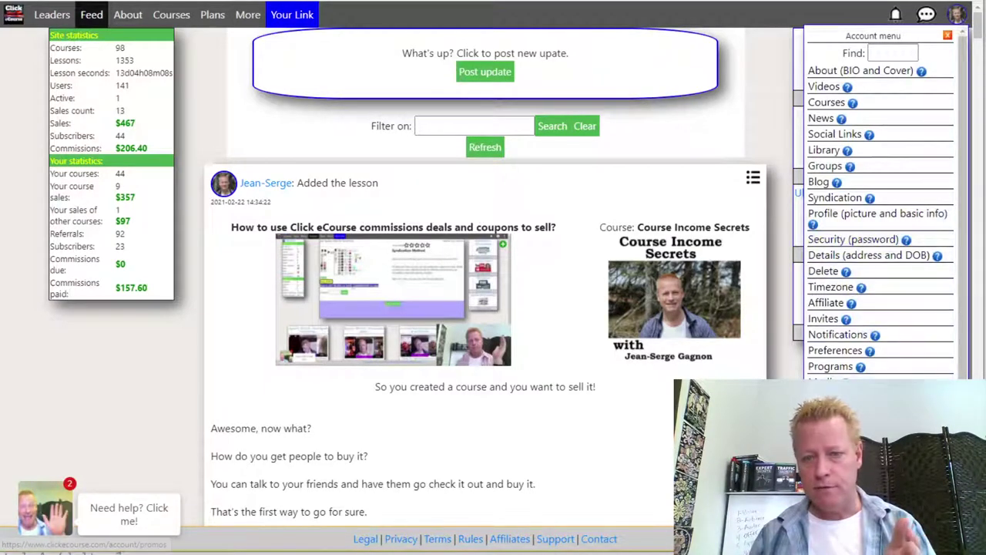
pyautogui.scroll(-1, 870, 362)
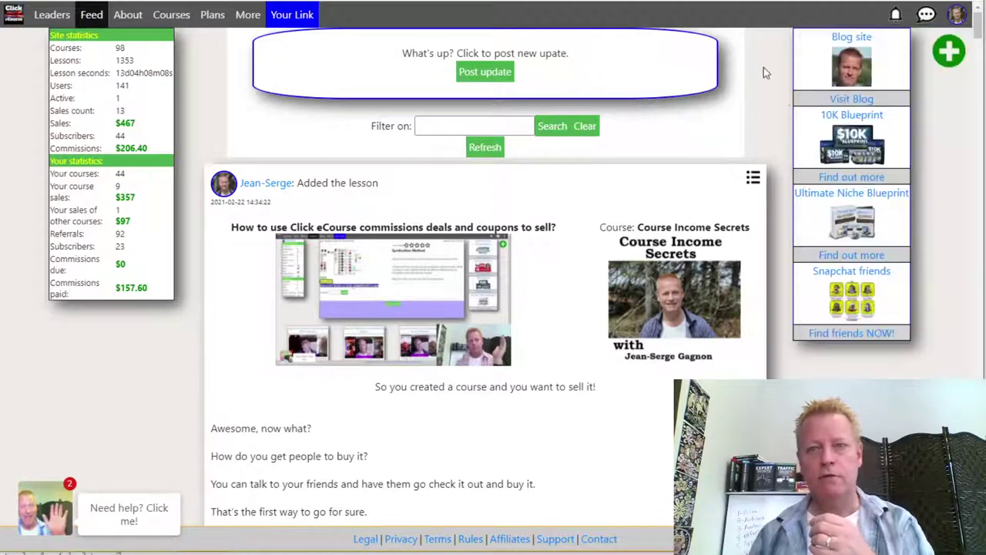
pyautogui.moveTo(957, 15)
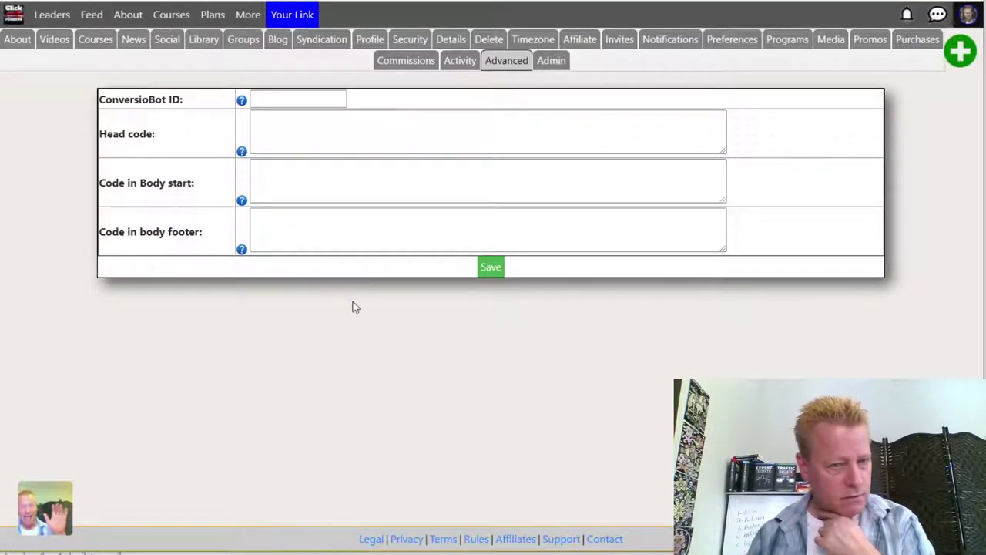
# Step: Paste the Google Analytics gtag script into Head code and enlarge the box to show it all
pyautogui.click(304, 135)
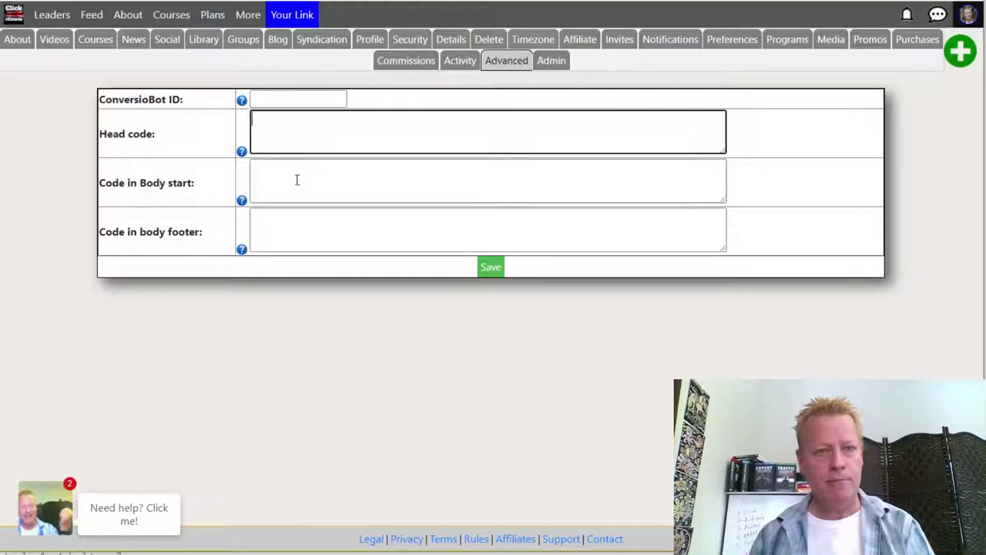
pyautogui.write('<!-- Global site tag (gtag.js) - Google Analytics --> <script async src="https://www.googletagmanager.com/gtag/js?id=UA-91468359-1"></script> <script>   window.dataLayer = window.dataLayer || [];   function gtag(){dataLayer.push(arguments);}   gtag(\'js\', new Date());    gtag(\'config\', \'UA-91468359-1\'); </script>')
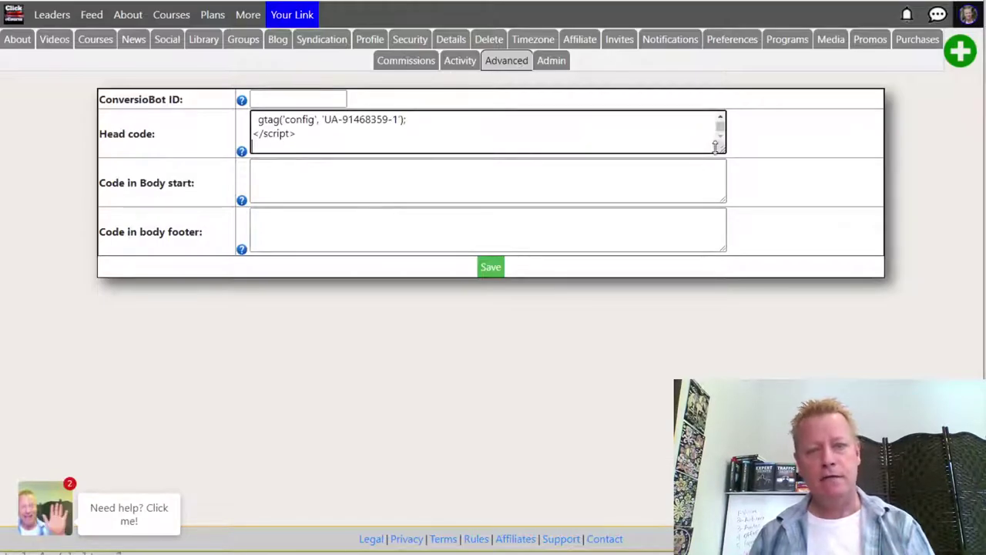
pyautogui.moveTo(718, 150); pyautogui.dragTo(726, 355)
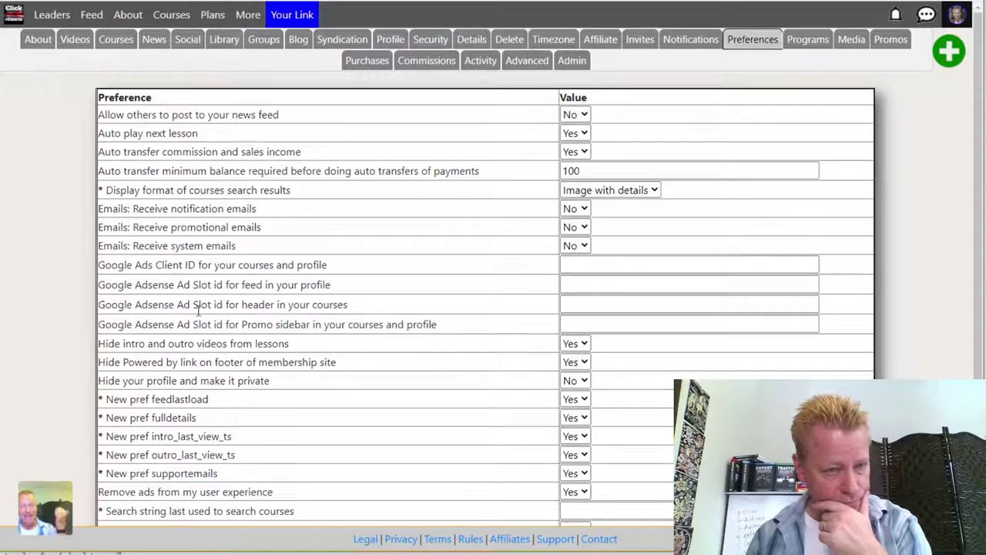
# Step: Highlight the Google Ads Client ID preference label
pyautogui.scroll(-1, 229, 310)
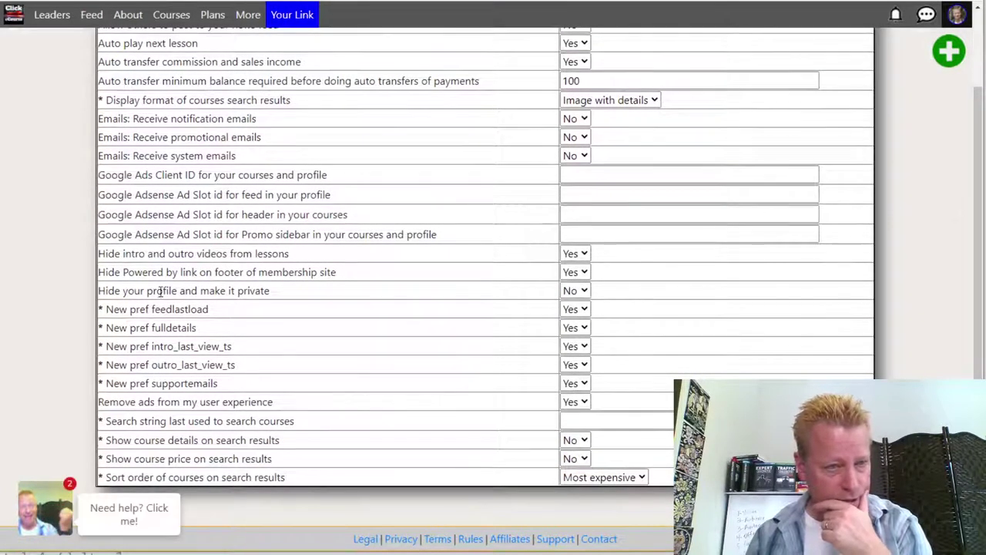
pyautogui.scroll(1, 158, 316)
pyautogui.moveTo(144, 266); pyautogui.dragTo(295, 262)
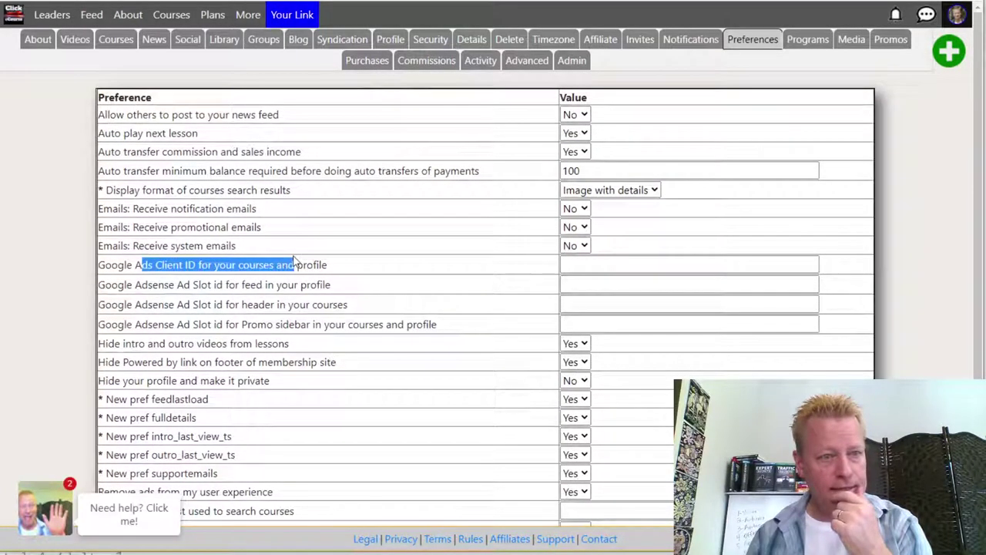
pyautogui.moveTo(143, 325); pyautogui.dragTo(266, 324)
pyautogui.click(179, 299)
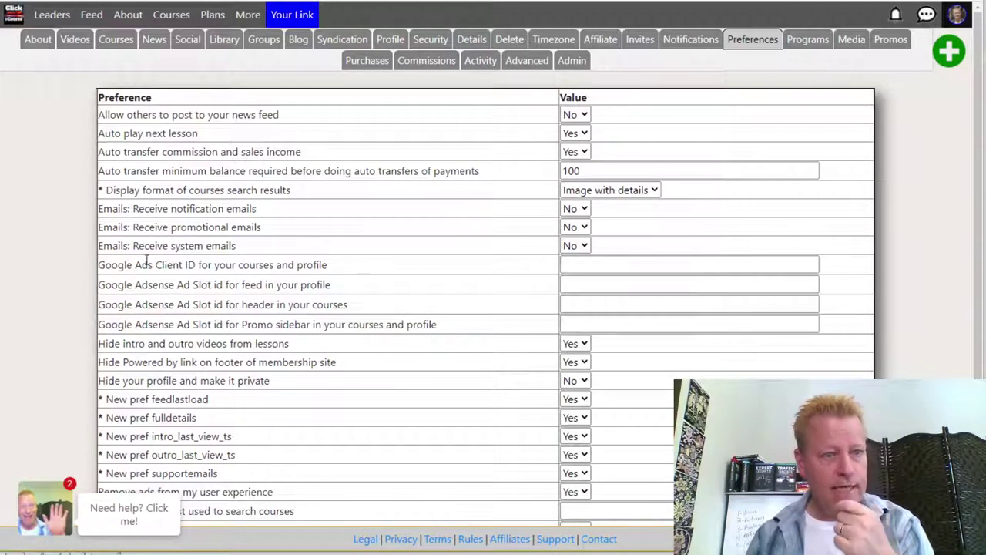
# Step: Inspect the empty Google Ads Client ID field, then return to the Analytics tracking-code page
pyautogui.click(566, 267)
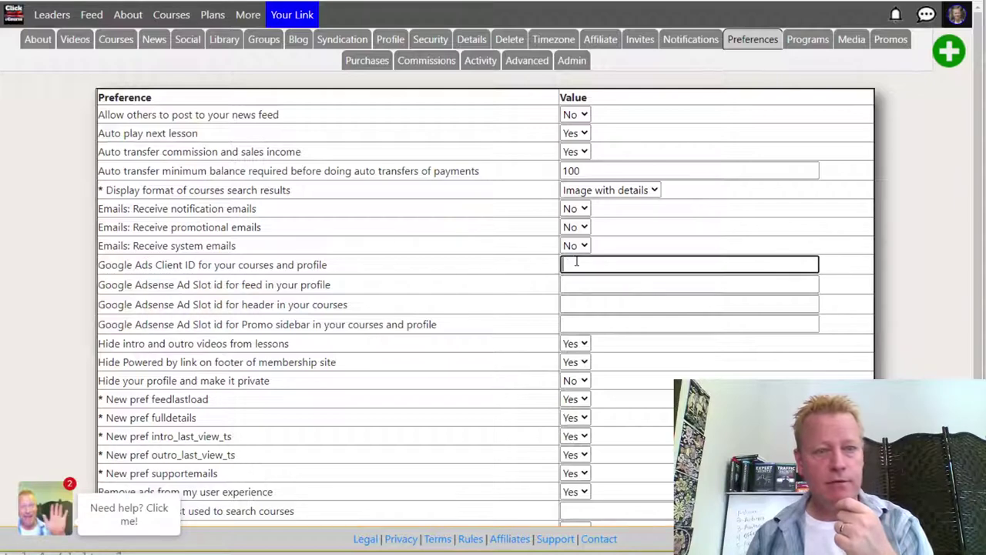
pyautogui.click(168, 265)
pyautogui.moveTo(133, 264); pyautogui.dragTo(202, 264)
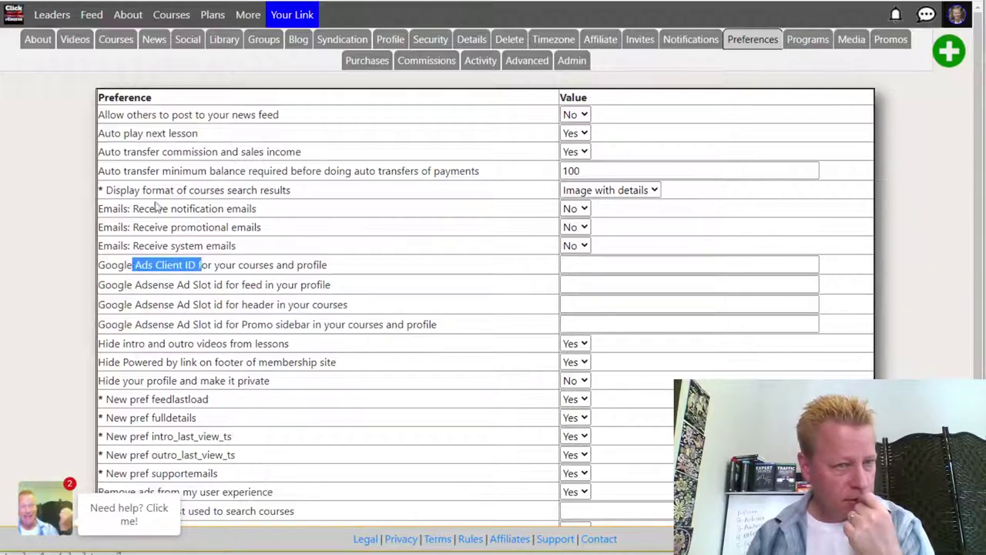
pyautogui.scroll(-1, 156, 206)
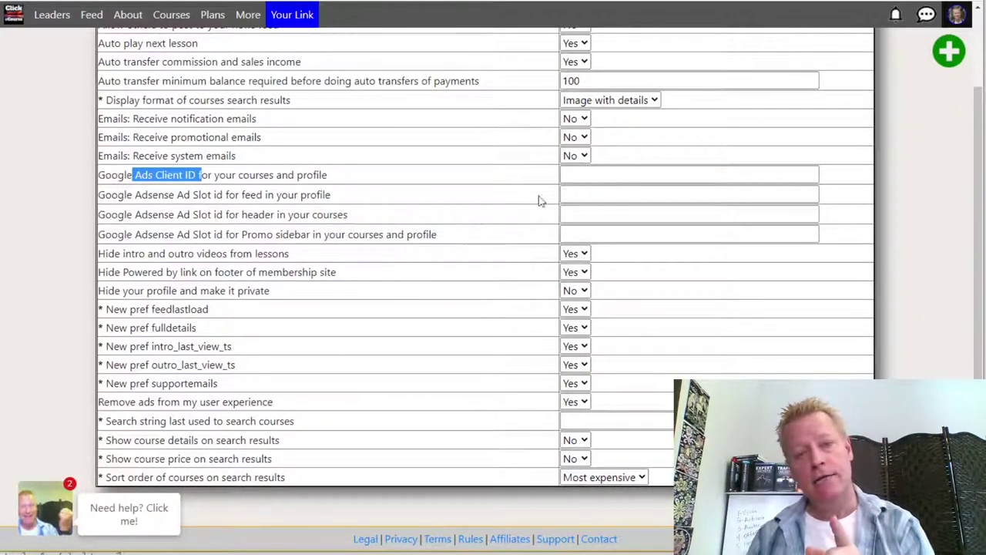
pyautogui.click(570, 174)
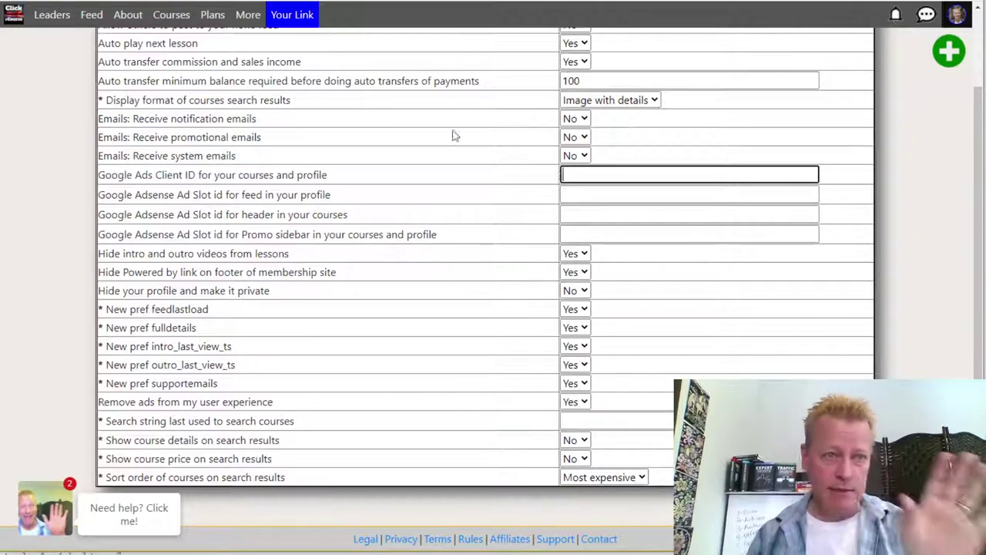
pyautogui.hotkey('alt', 'Tab')
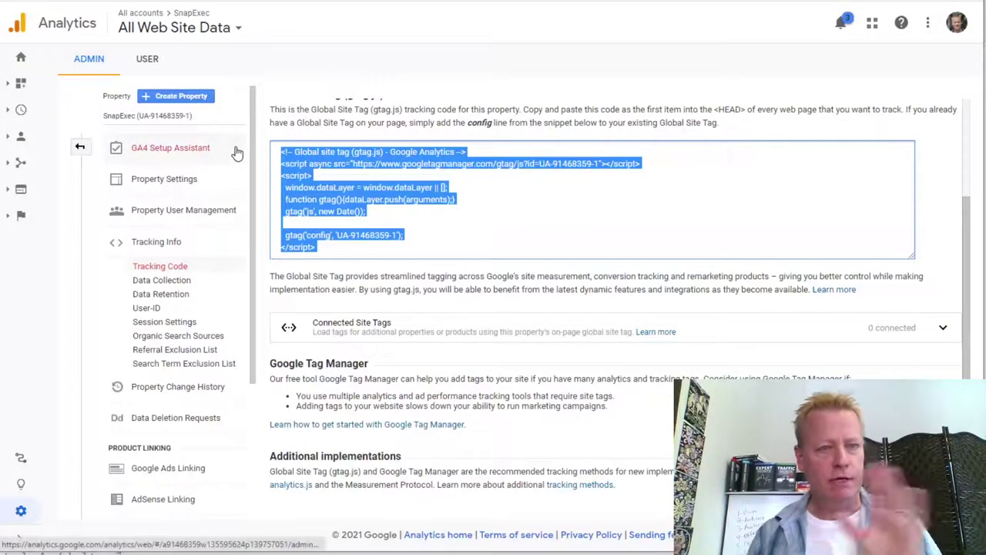
# Step: Leave the SnapExec tracking-code page for the Analytics home overview
pyautogui.scroll(-1, 441, 306)
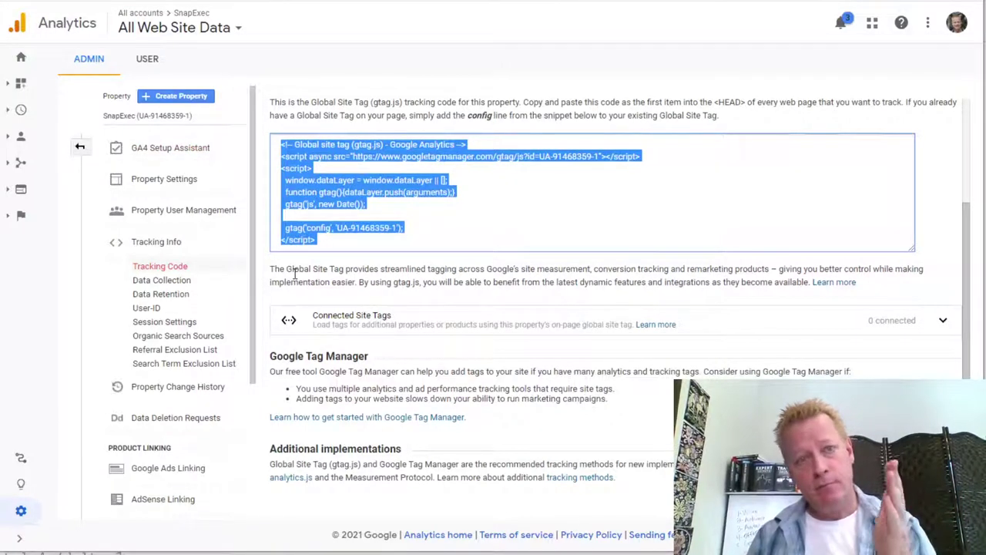
pyautogui.click(19, 57)
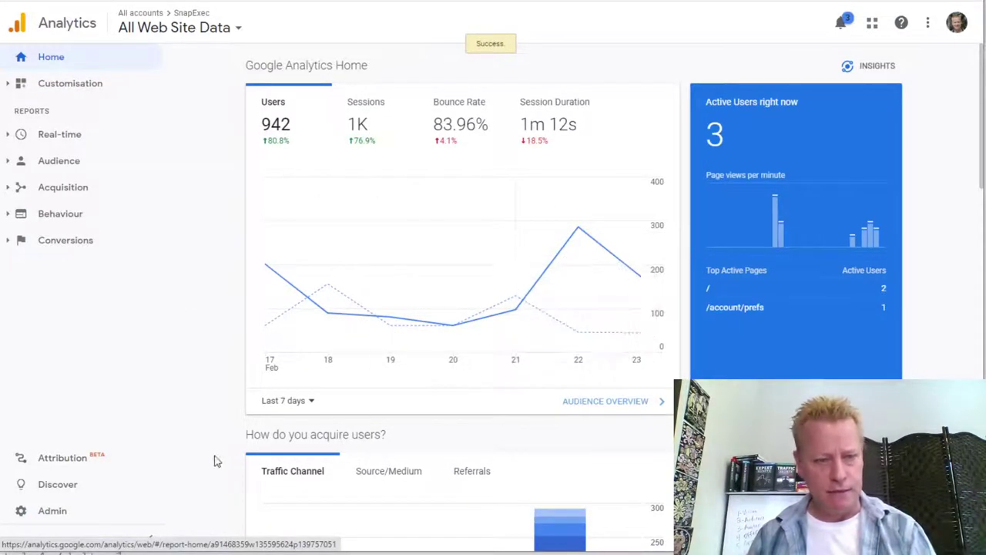
# Step: Change the home overview date range from Last 7 days to Last 90 days
pyautogui.click(296, 402)
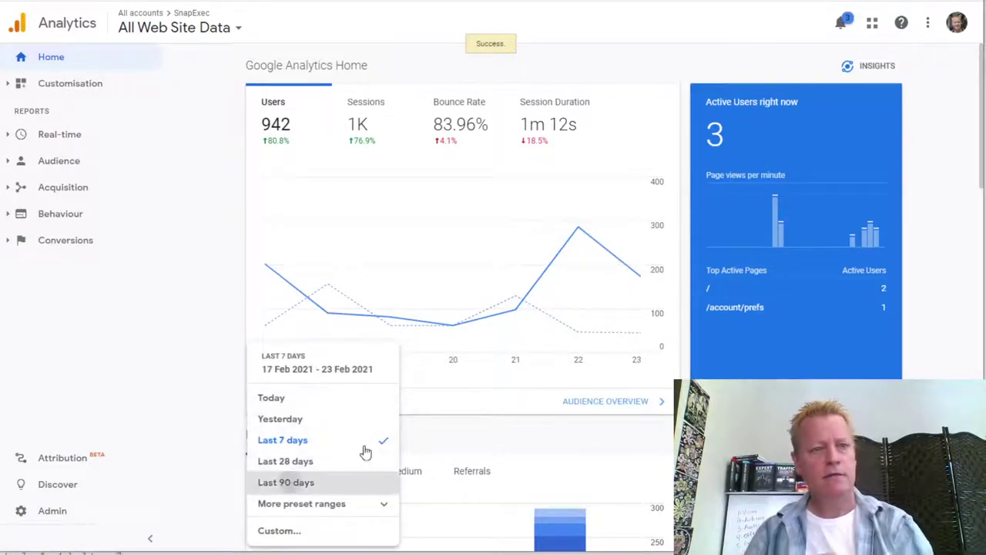
pyautogui.click(366, 452)
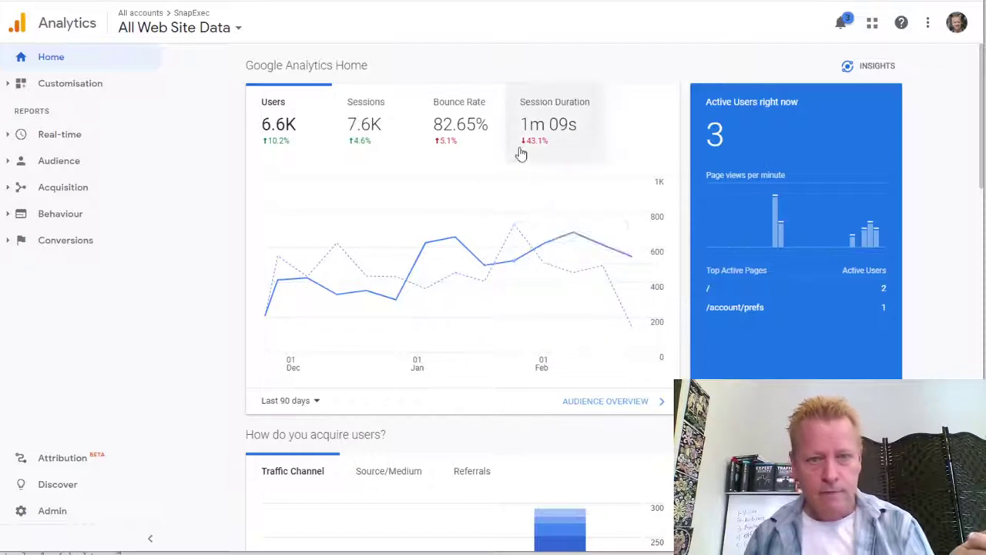
pyautogui.moveTo(622, 304)
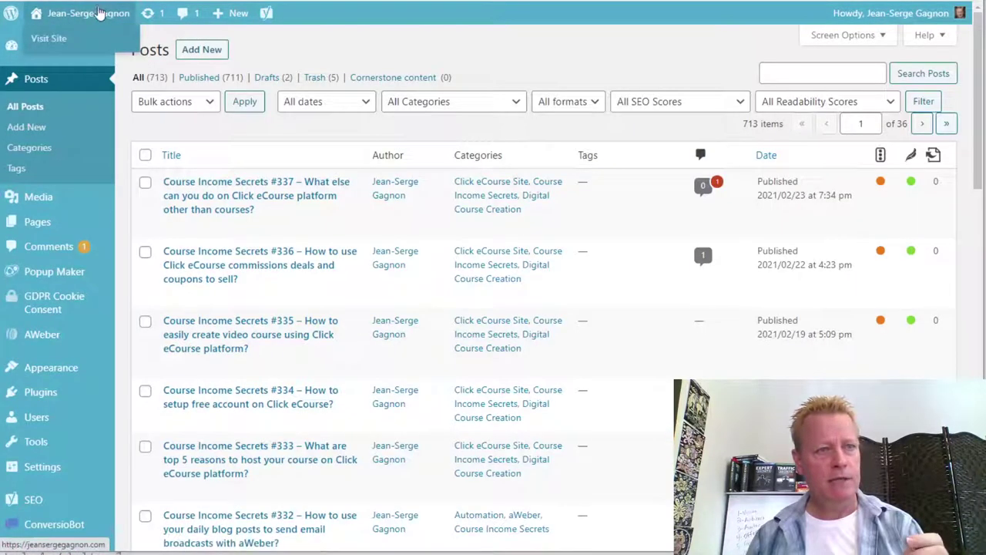
# Step: Visit the blog front end, open its homepage in an incognito window, and return to the browser
pyautogui.click(66, 37)
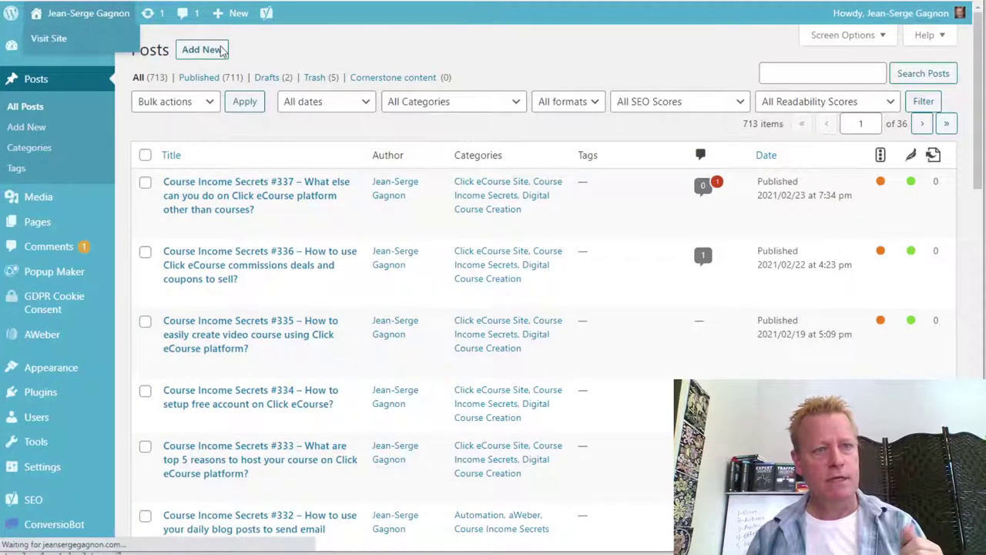
pyautogui.scroll(-8, 414, 255)
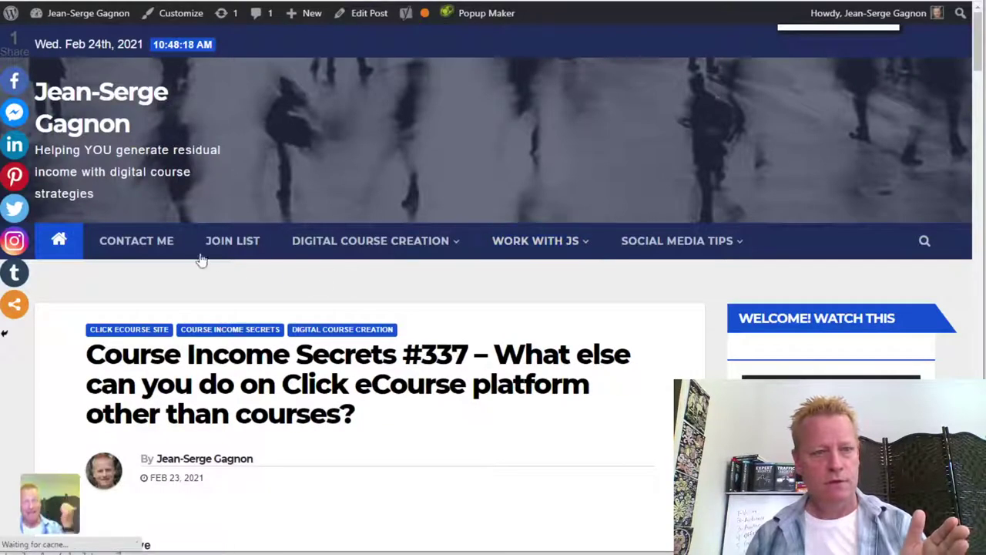
pyautogui.rightClick(65, 254)
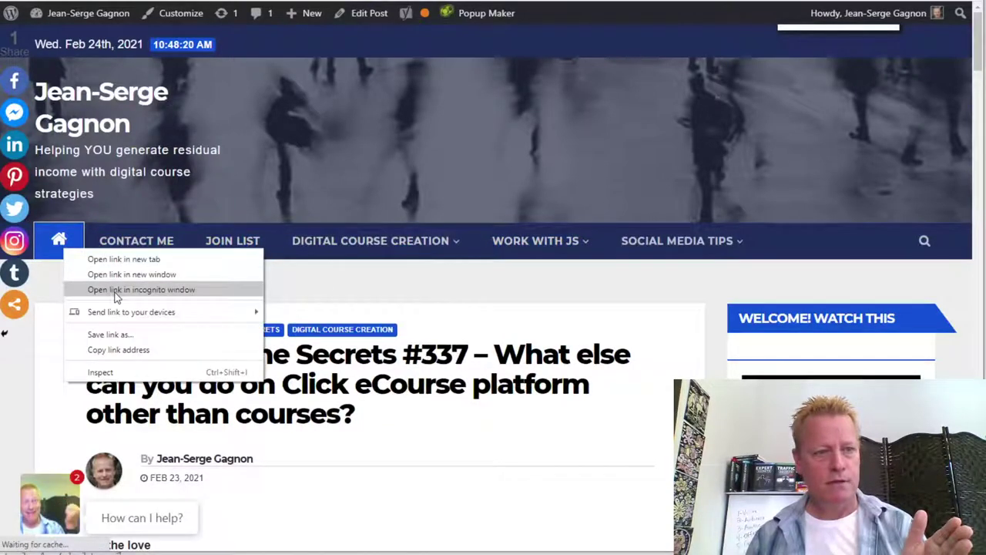
pyautogui.click(116, 288)
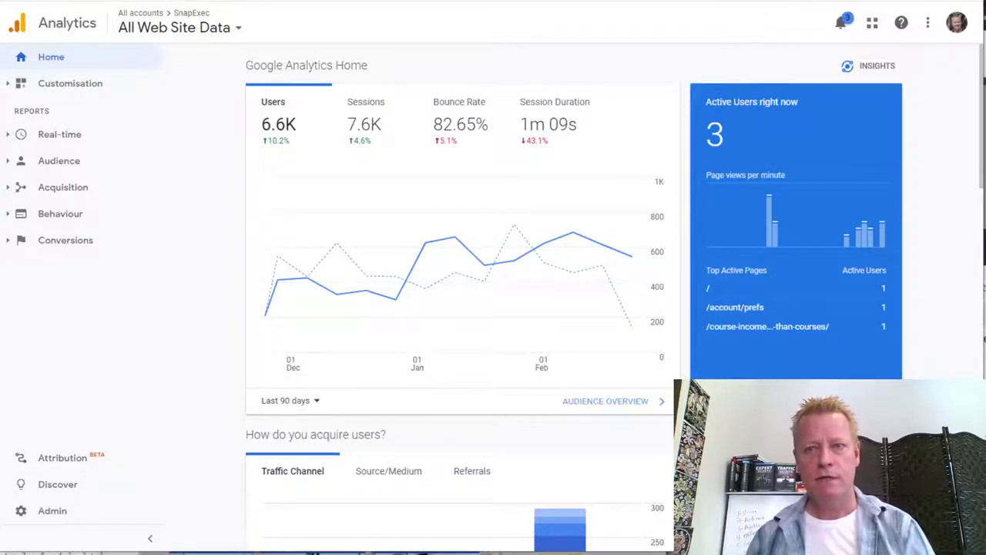
pyautogui.hotkey('alt', 'Tab')
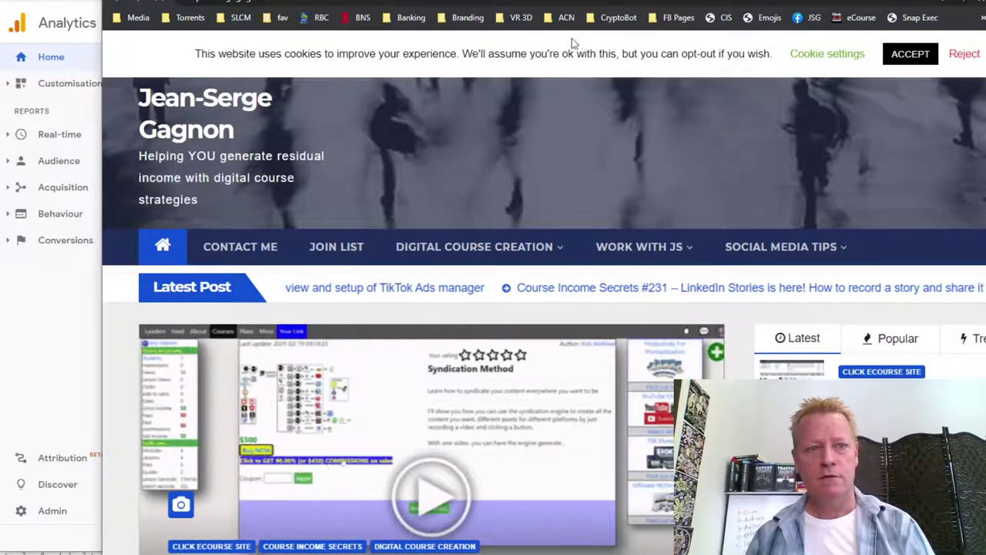
# Step: Load clickecourse.com in a fresh incognito window
pyautogui.click(327, 3)
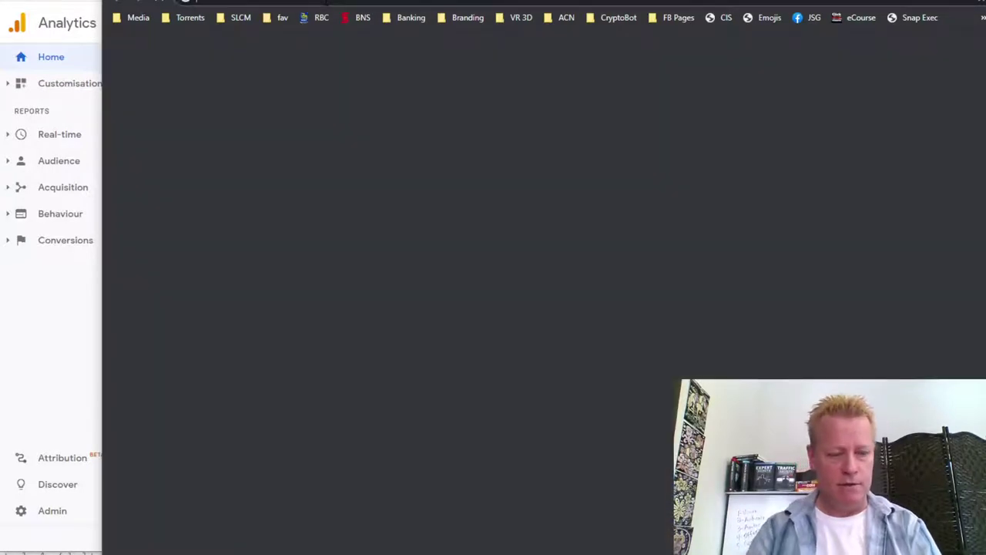
pyautogui.write('snapexec')
pyautogui.press('Escape')
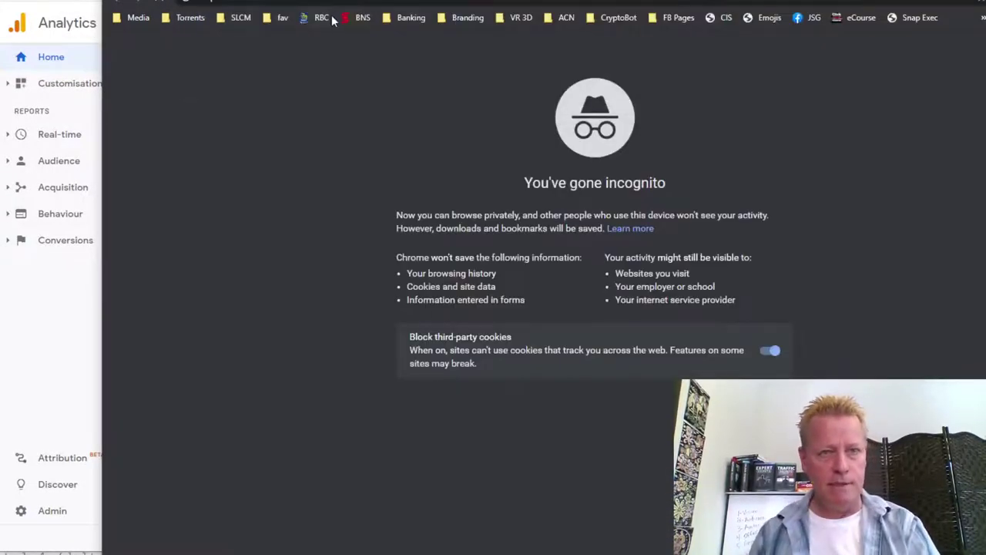
pyautogui.write('clicke')
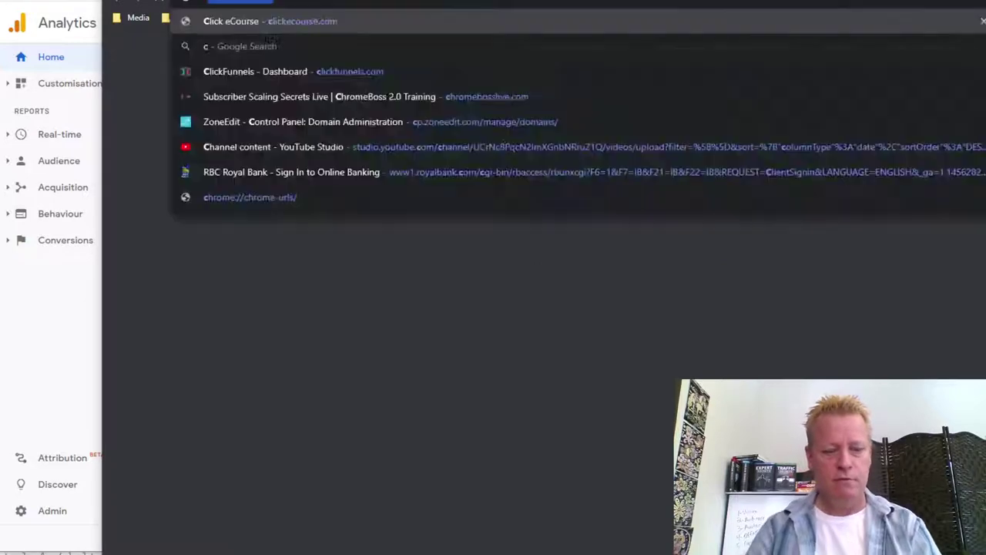
pyautogui.press('BackSpace')
pyautogui.press('BackSpace')
pyautogui.press('BackSpace')
pyautogui.press('BackSpace')
pyautogui.write('ick')
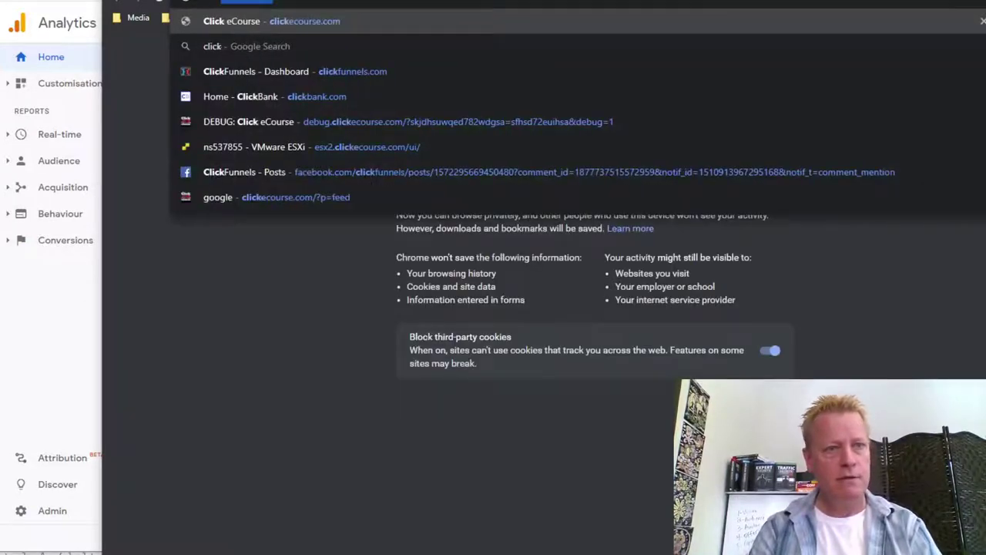
pyautogui.press('Return')
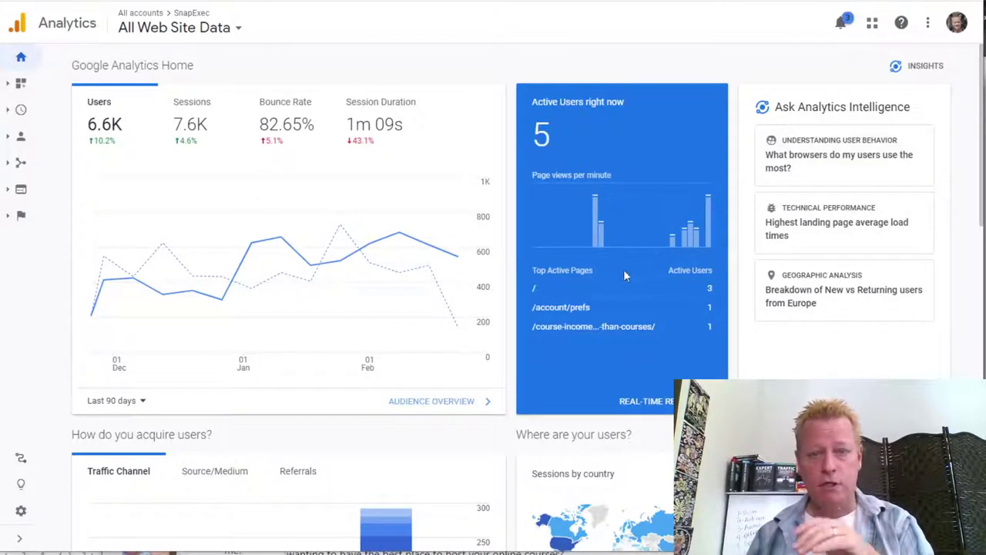
# Step: Expand the left navigation to show report names, then browse the SnapExec home dashboard cards
pyautogui.scroll(-3, 280, 267)
pyautogui.scroll(3, 173, 264)
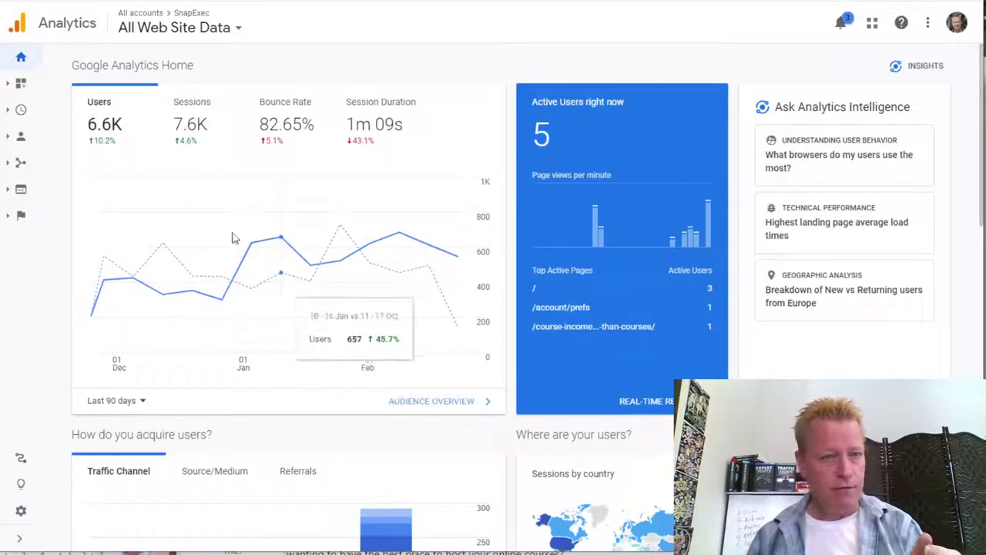
pyautogui.click(13, 541)
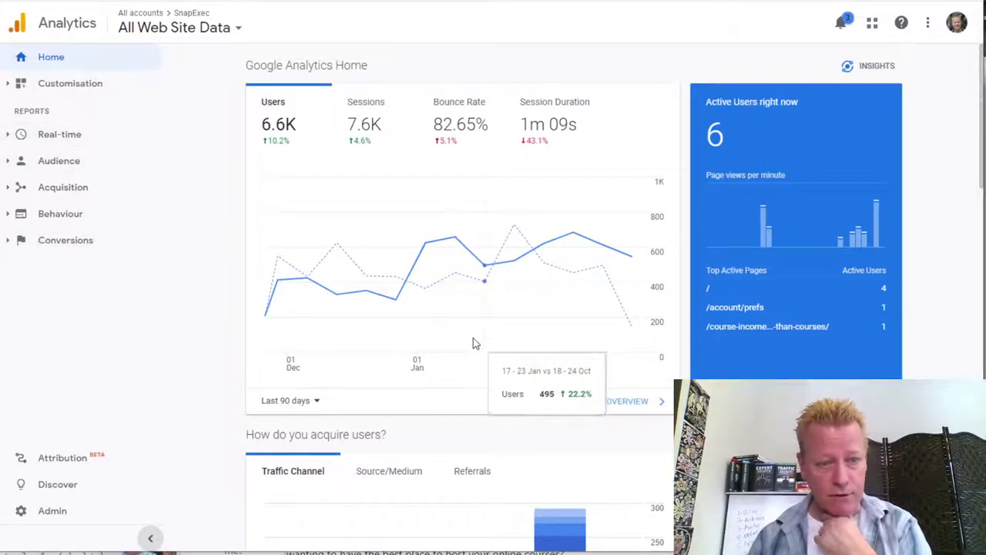
pyautogui.scroll(-8, 473, 339)
pyautogui.scroll(-4, 509, 407)
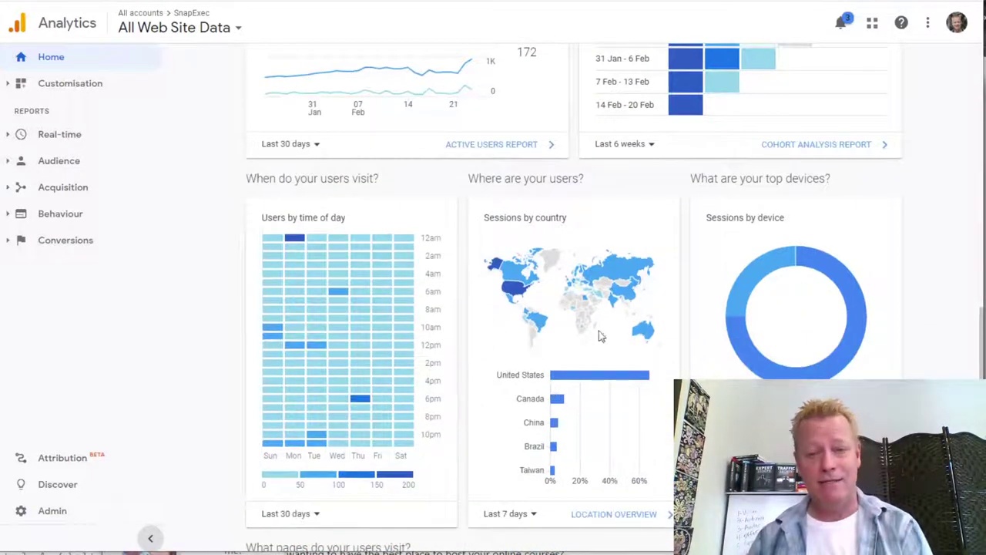
pyautogui.scroll(-3, 884, 324)
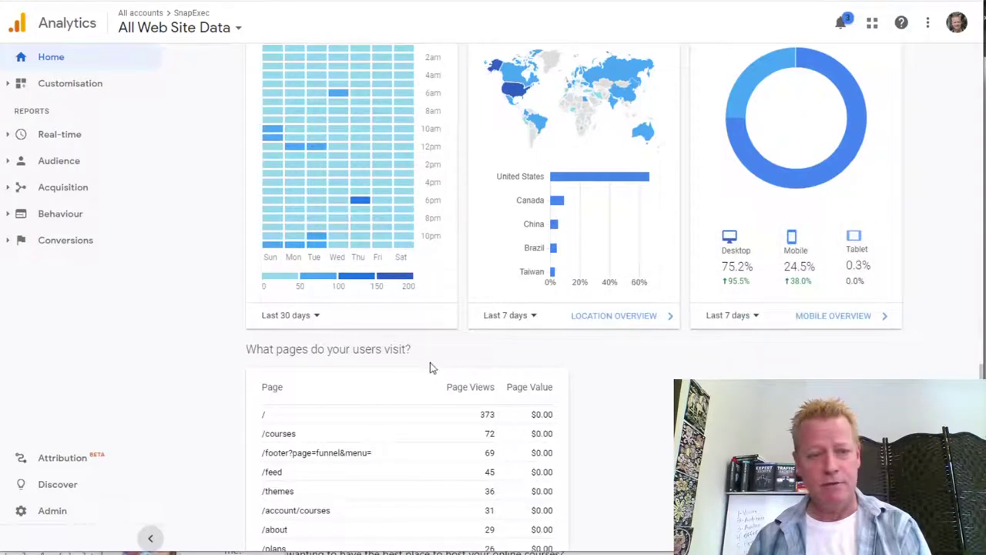
pyautogui.scroll(-2, 451, 376)
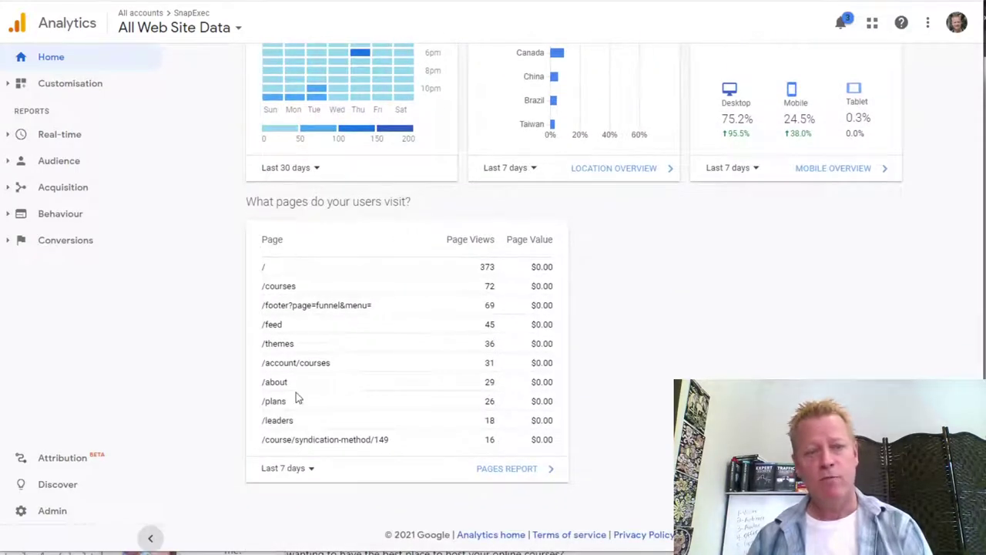
pyautogui.scroll(2, 301, 344)
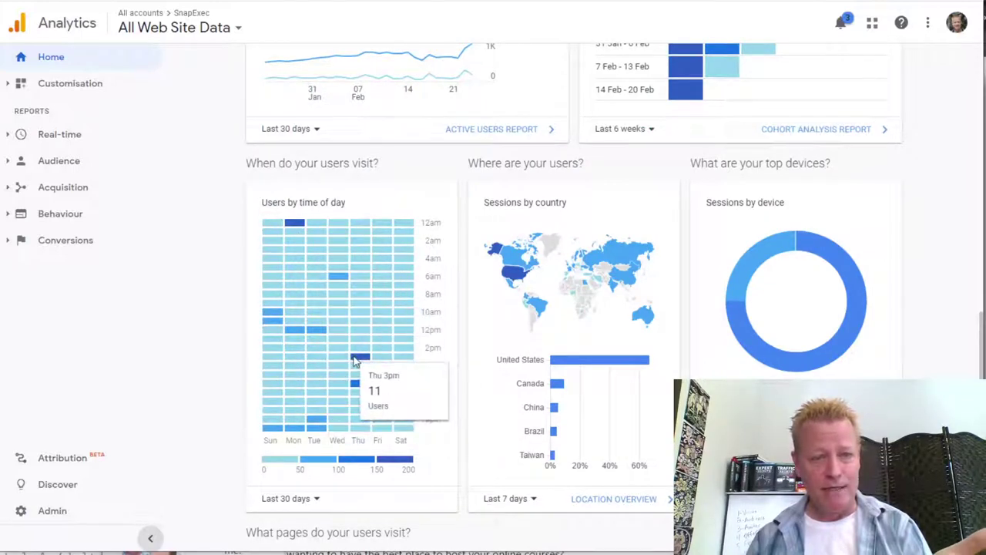
pyautogui.scroll(-2, 571, 381)
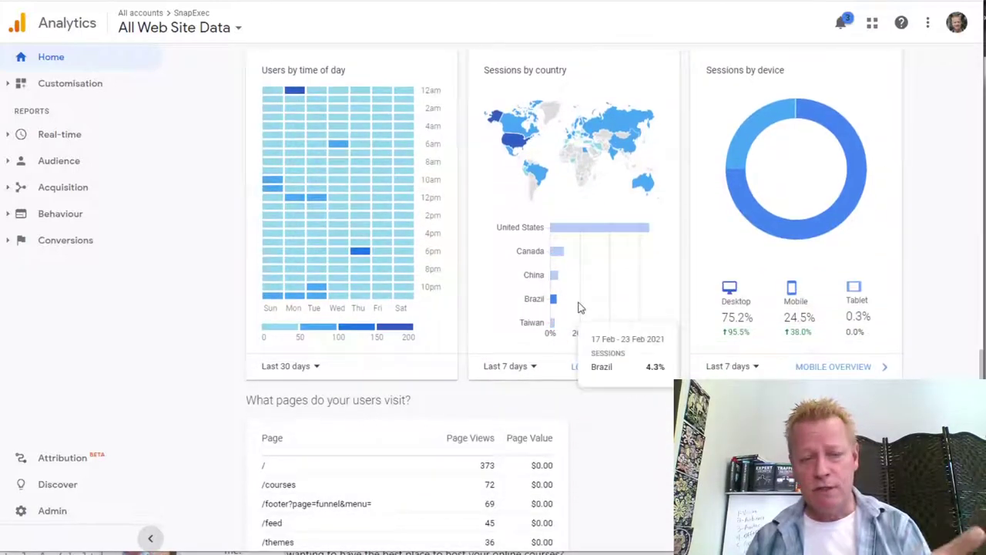
pyautogui.scroll(3, 527, 249)
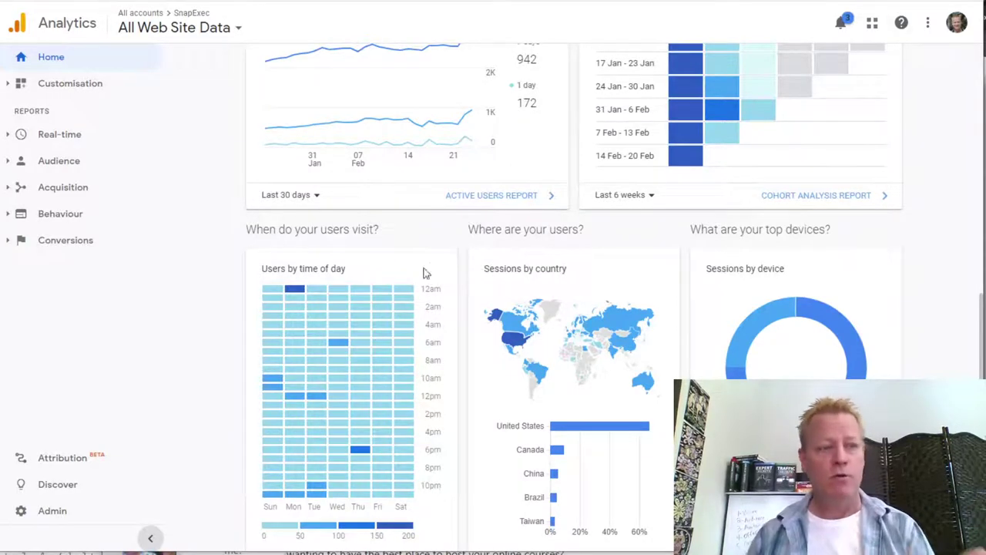
# Step: Open the Acquisition > All Traffic > Source/Medium report
pyautogui.click(8, 189)
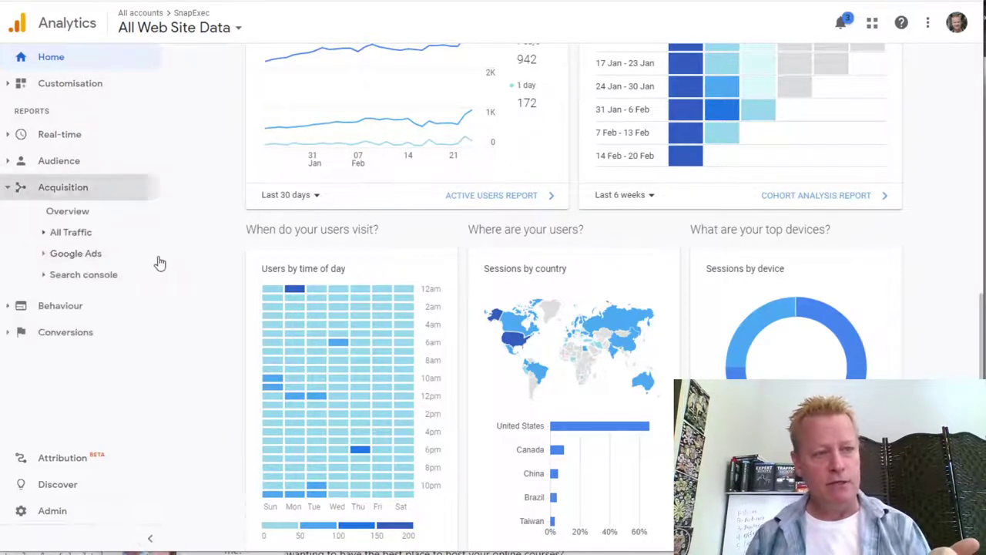
pyautogui.click(44, 239)
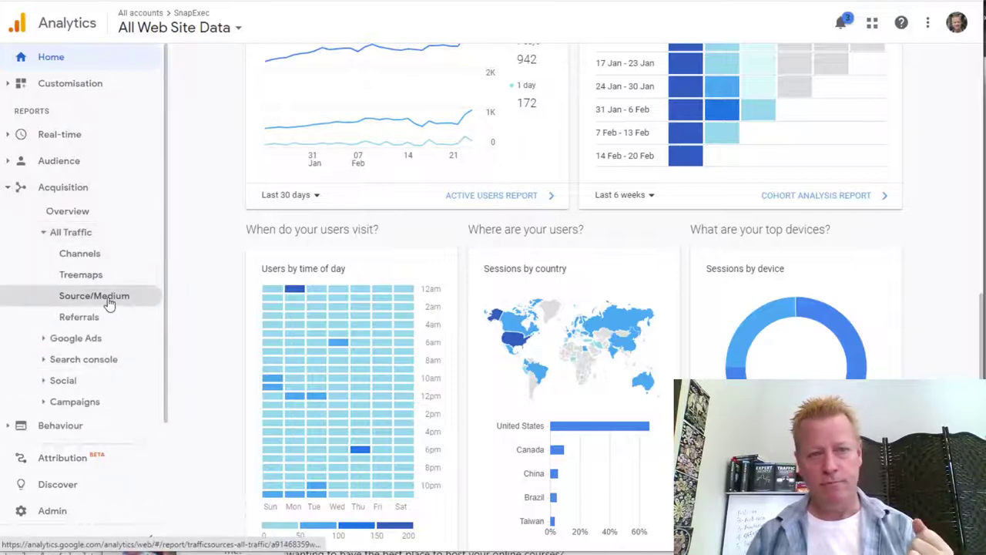
pyautogui.click(109, 300)
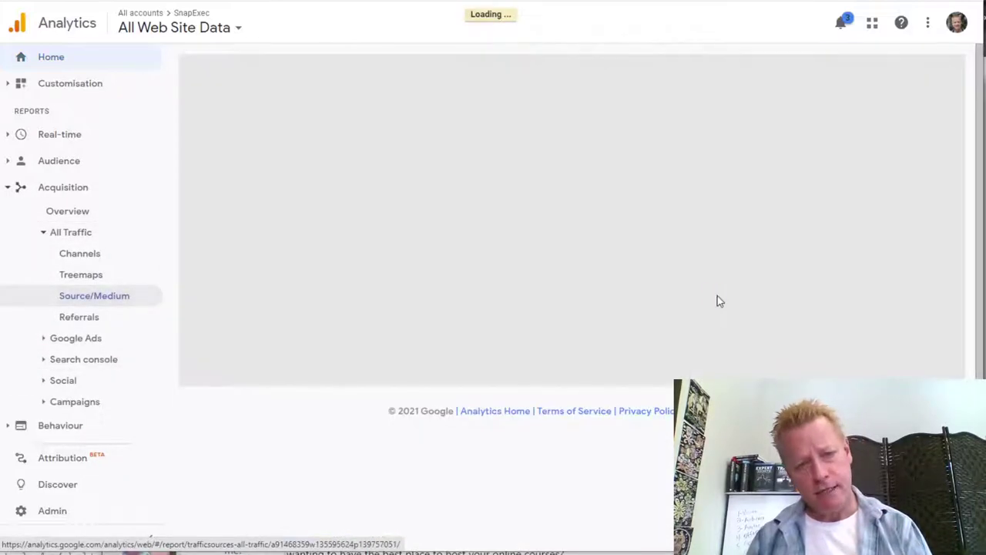
pyautogui.scroll(-3, 484, 304)
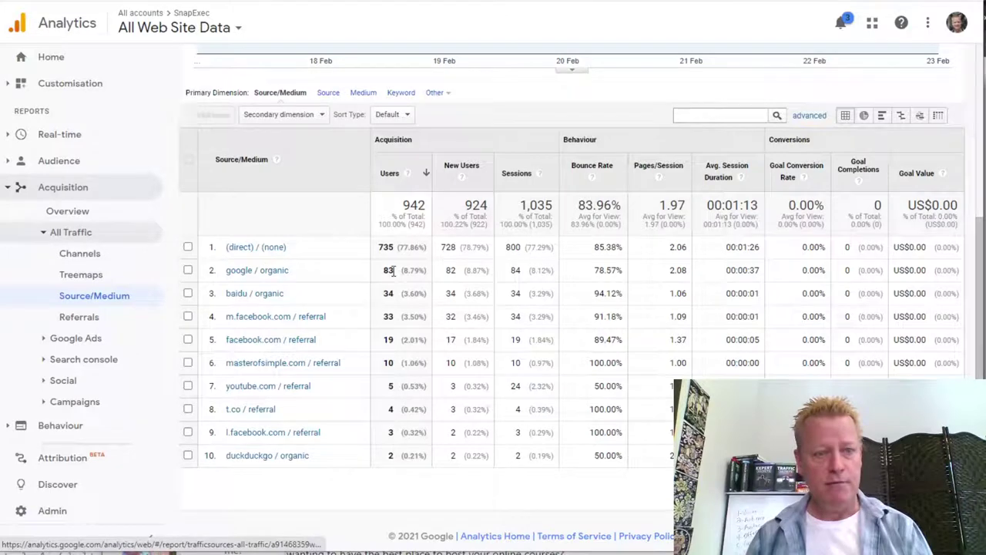
# Step: Drill into baidu / organic traffic, then switch the report back to all sources
pyautogui.click(240, 297)
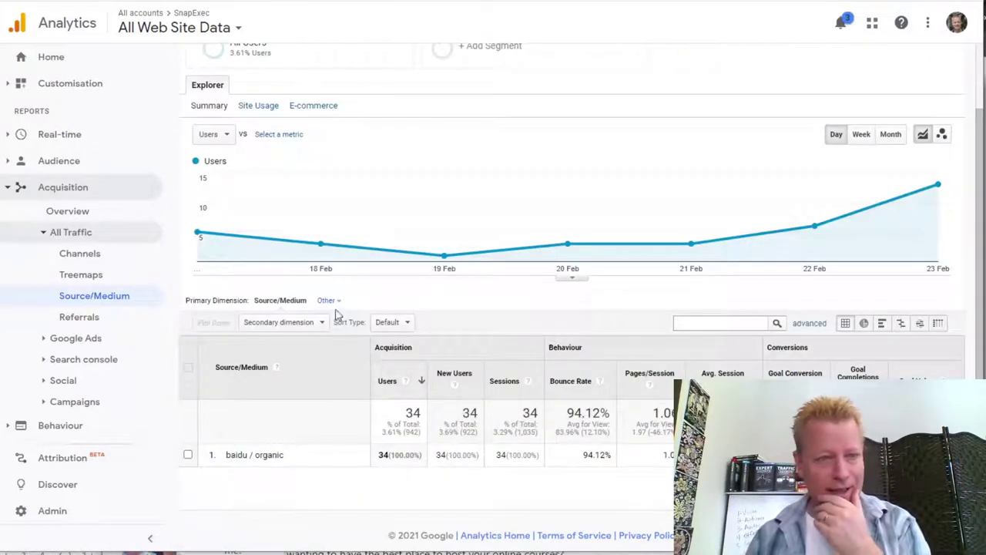
pyautogui.scroll(1, 304, 248)
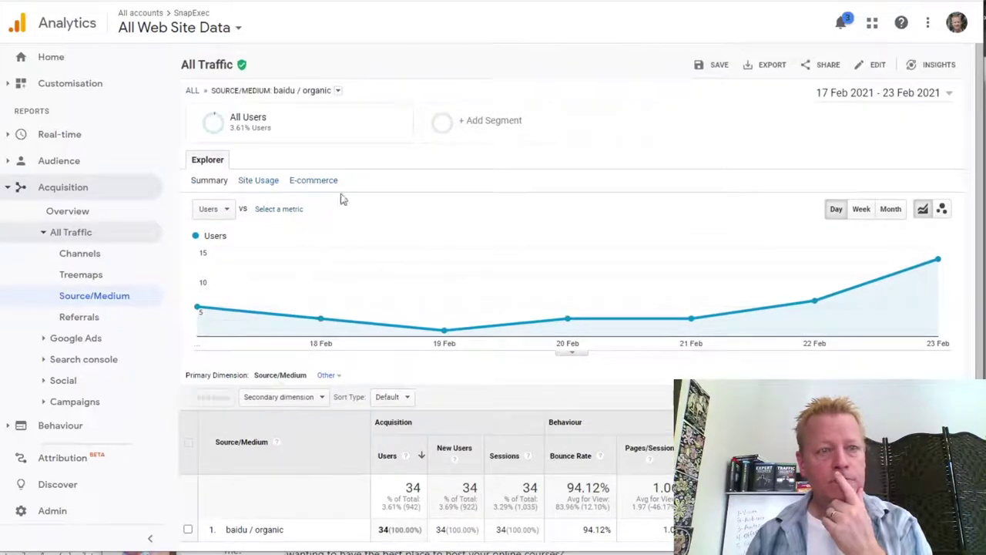
pyautogui.click(338, 91)
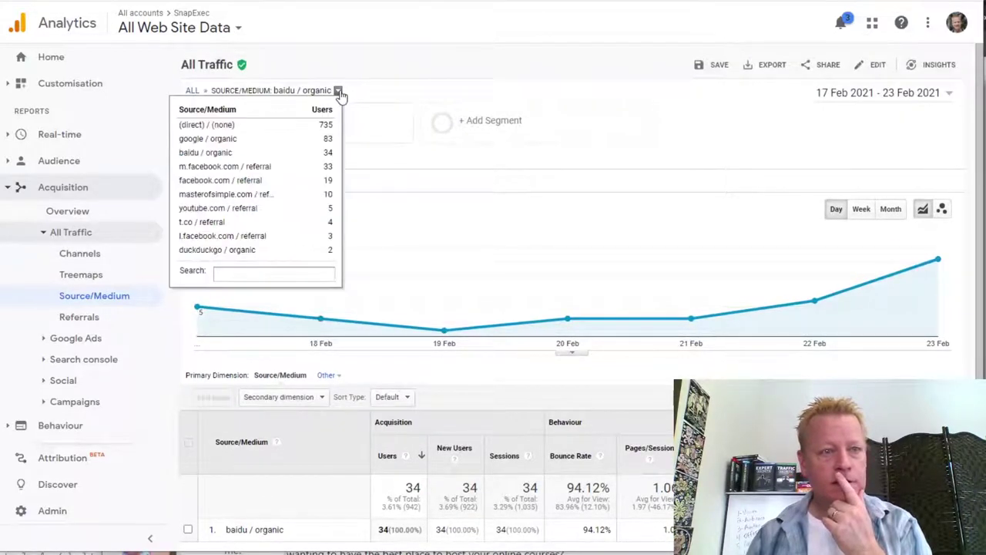
pyautogui.click(306, 218)
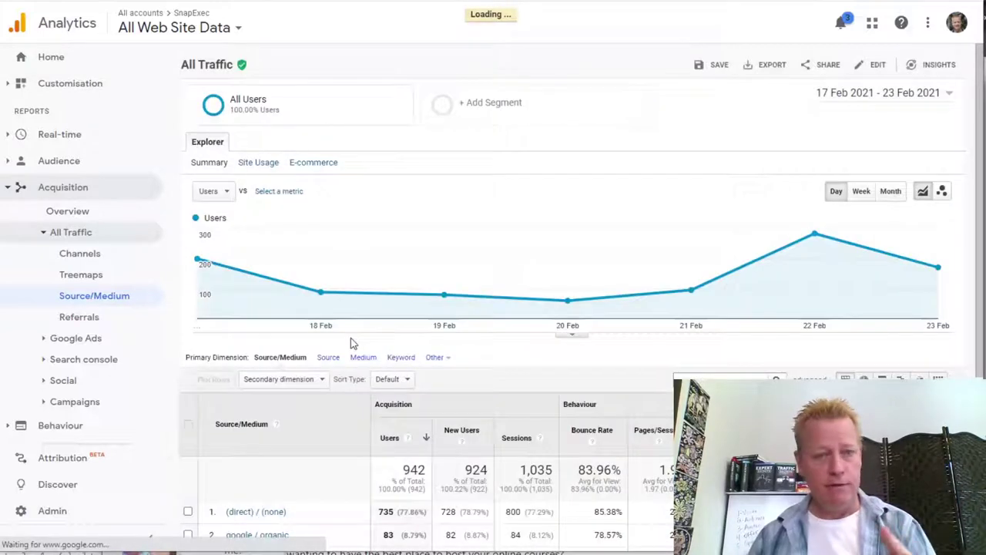
# Step: Browse the Source/Medium table and check the secondary dimension list without choosing one
pyautogui.scroll(-3, 353, 339)
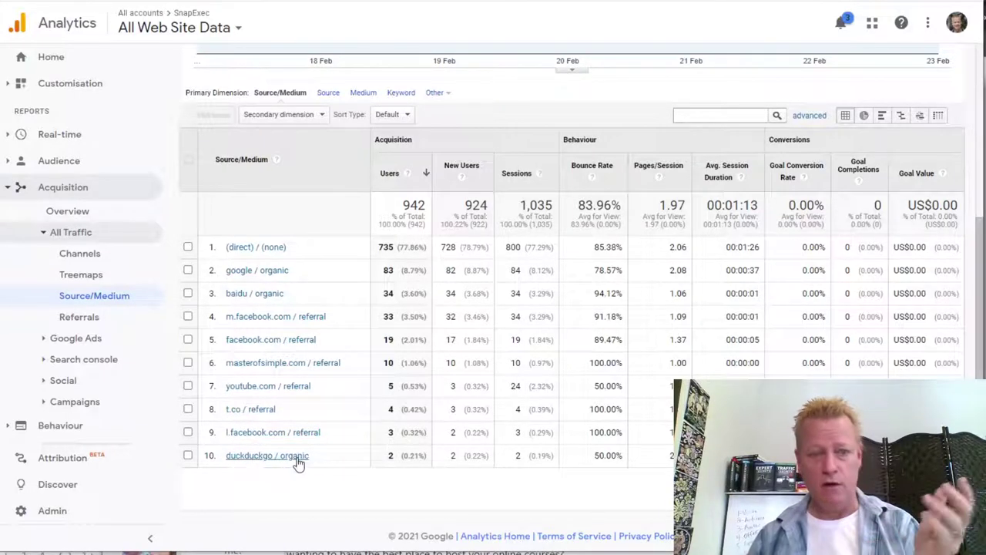
pyautogui.scroll(2, 347, 422)
pyautogui.scroll(-2, 349, 415)
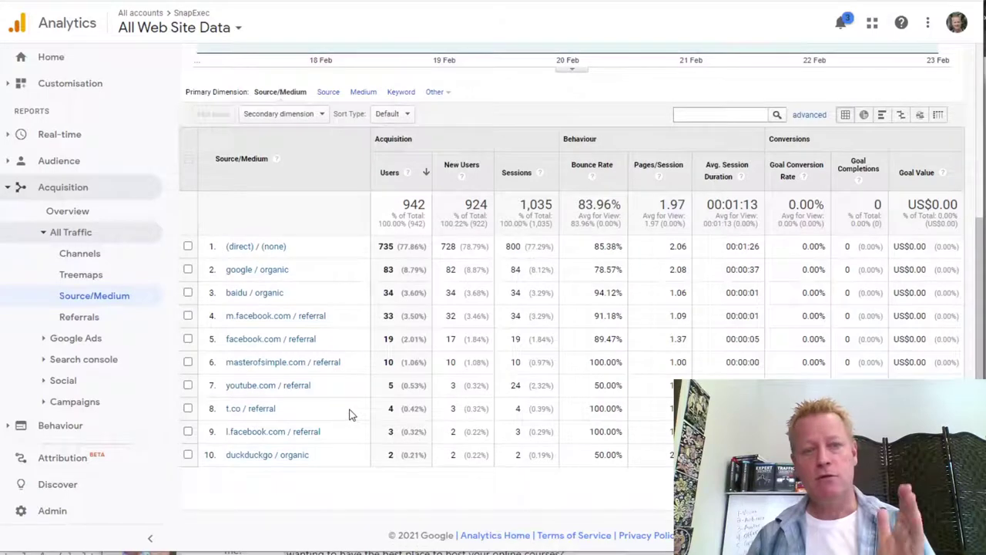
pyautogui.scroll(3, 351, 408)
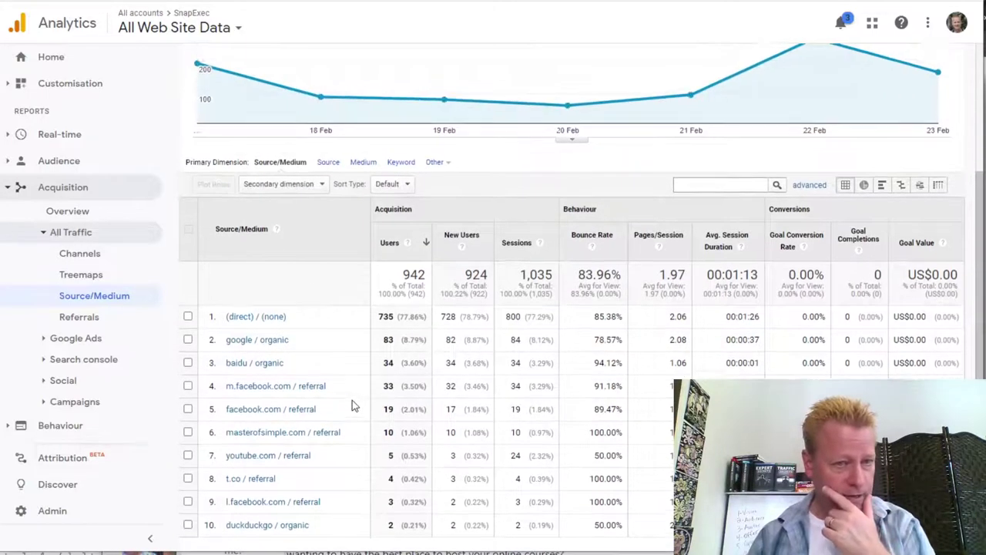
pyautogui.scroll(-2, 355, 406)
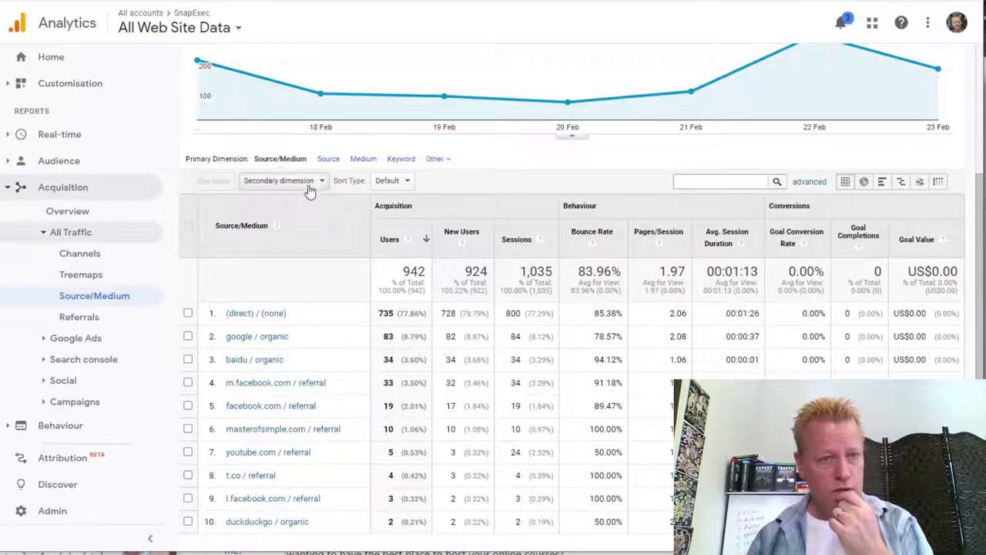
pyautogui.click(311, 181)
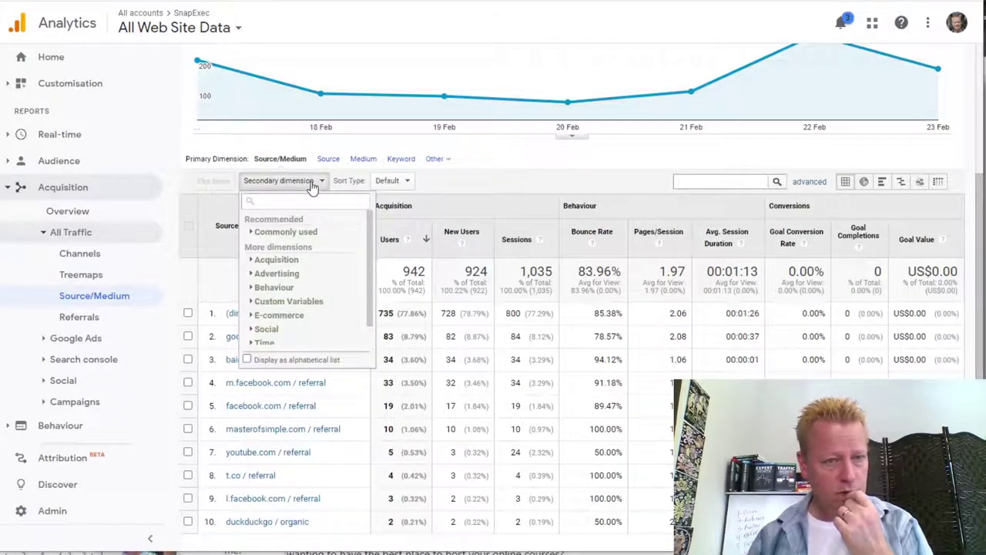
pyautogui.click(501, 185)
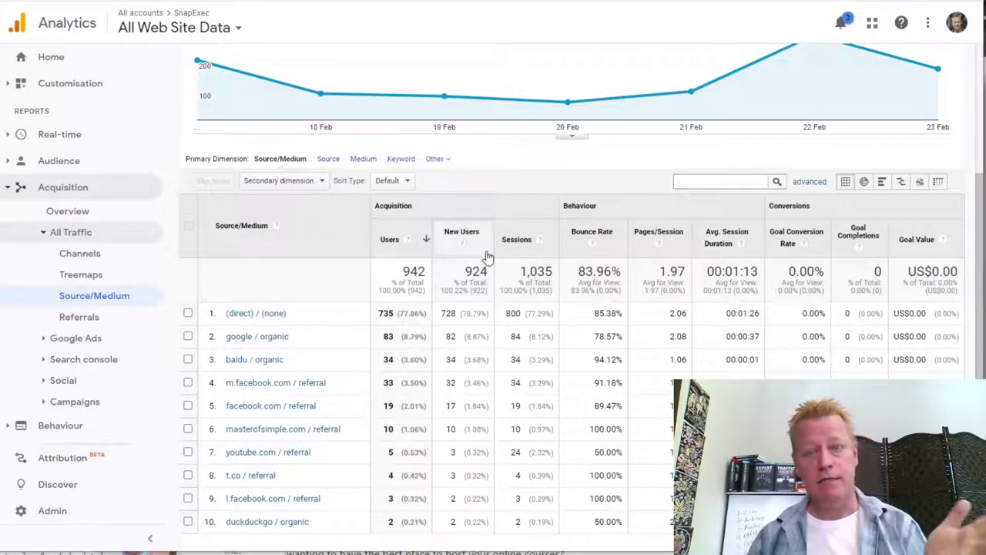
pyautogui.scroll(-1, 339, 452)
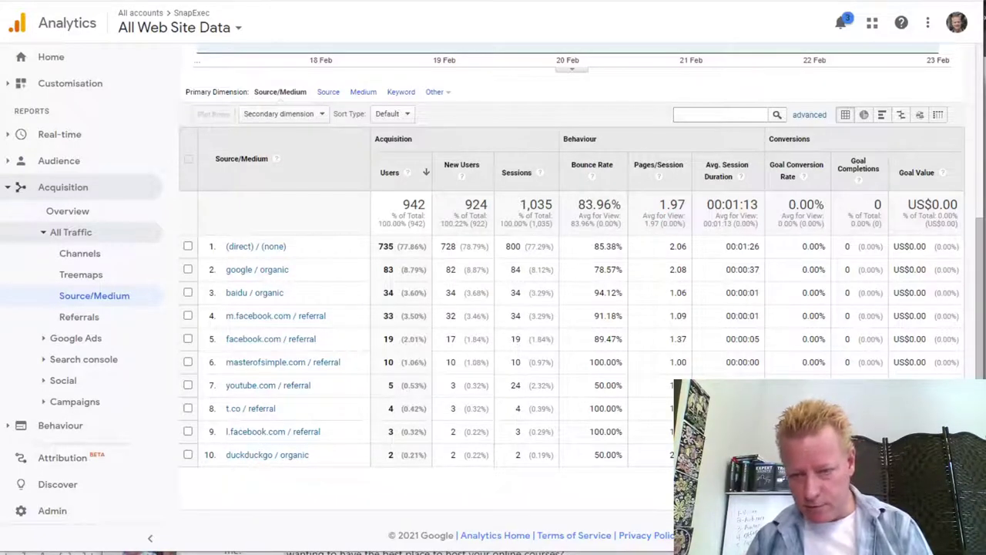
# Step: Show 100 rows in the sources table and review all 24 traffic sources
pyautogui.click(815, 286)
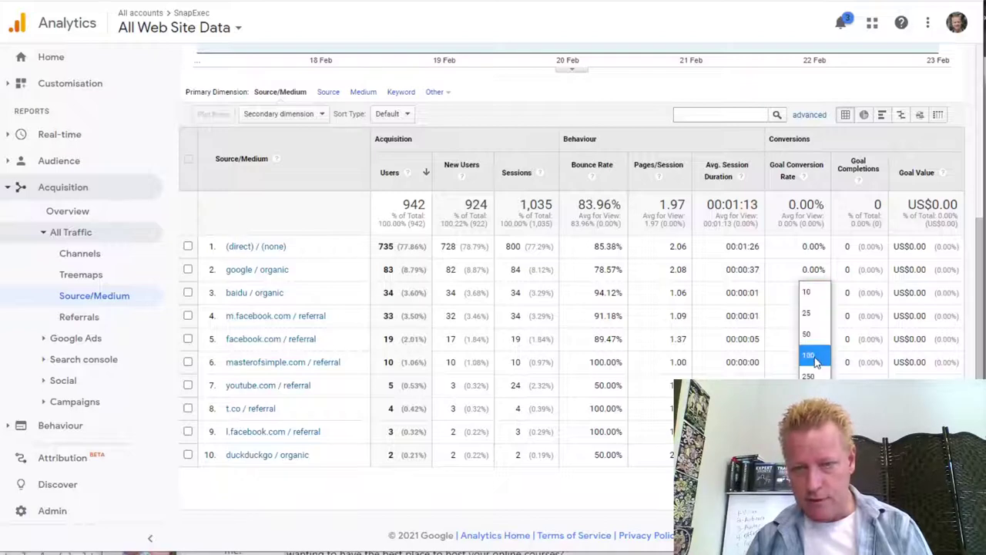
pyautogui.click(815, 354)
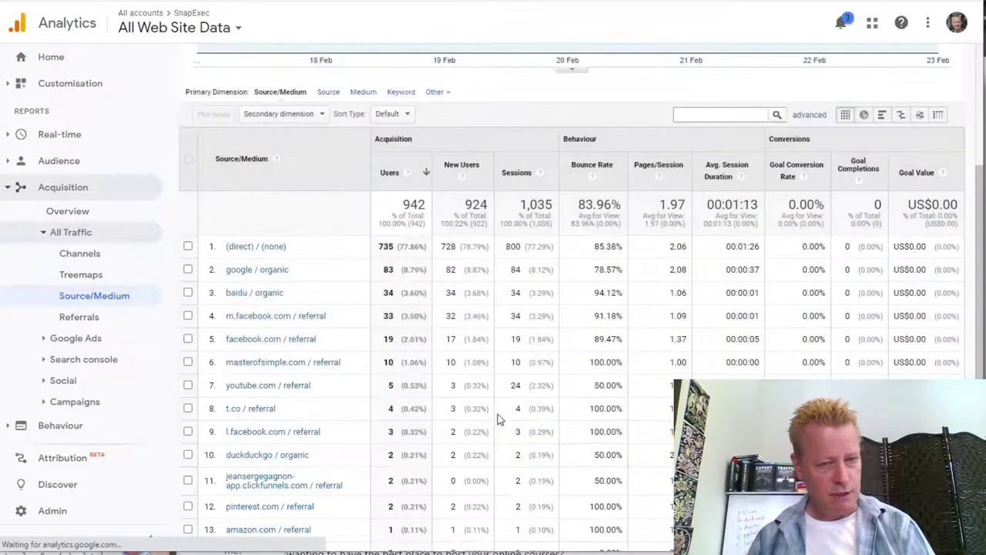
pyautogui.scroll(-3, 496, 416)
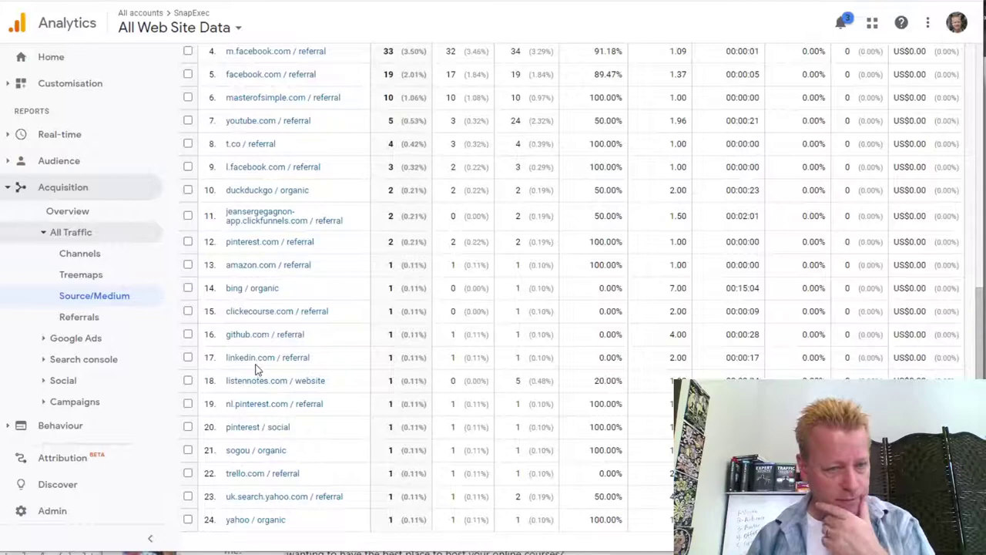
pyautogui.scroll(10, 622, 352)
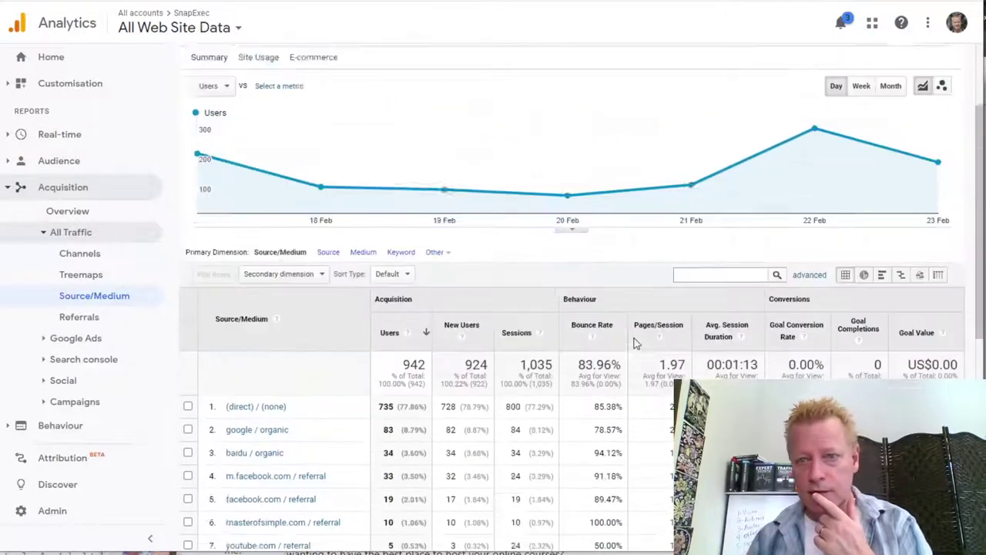
pyautogui.scroll(-5, 814, 309)
pyautogui.scroll(3, 802, 304)
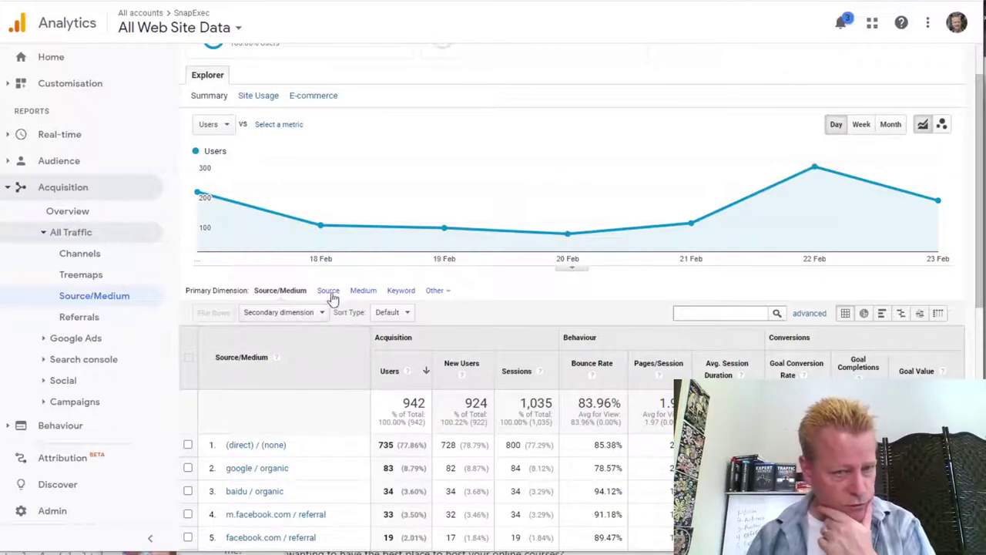
pyautogui.scroll(-4, 679, 343)
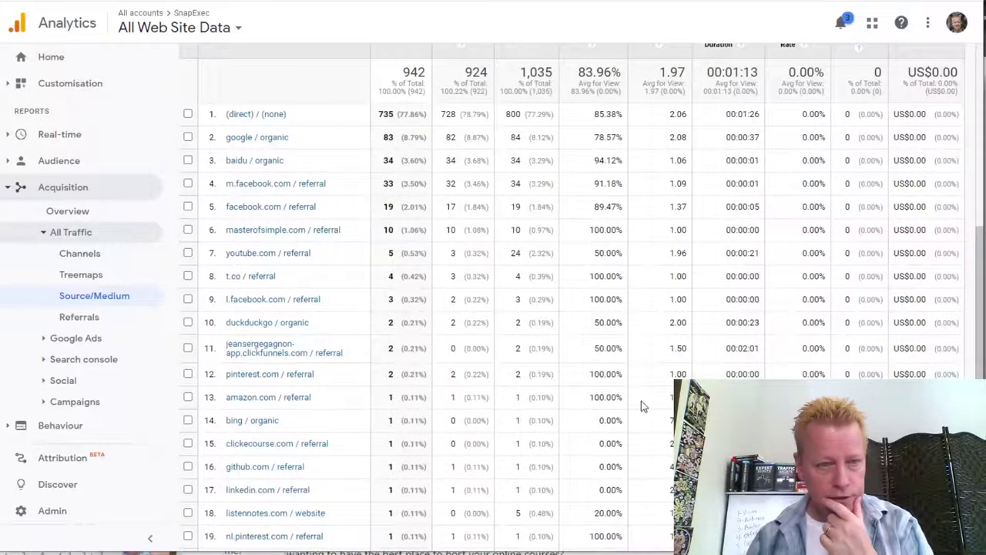
pyautogui.scroll(3, 647, 407)
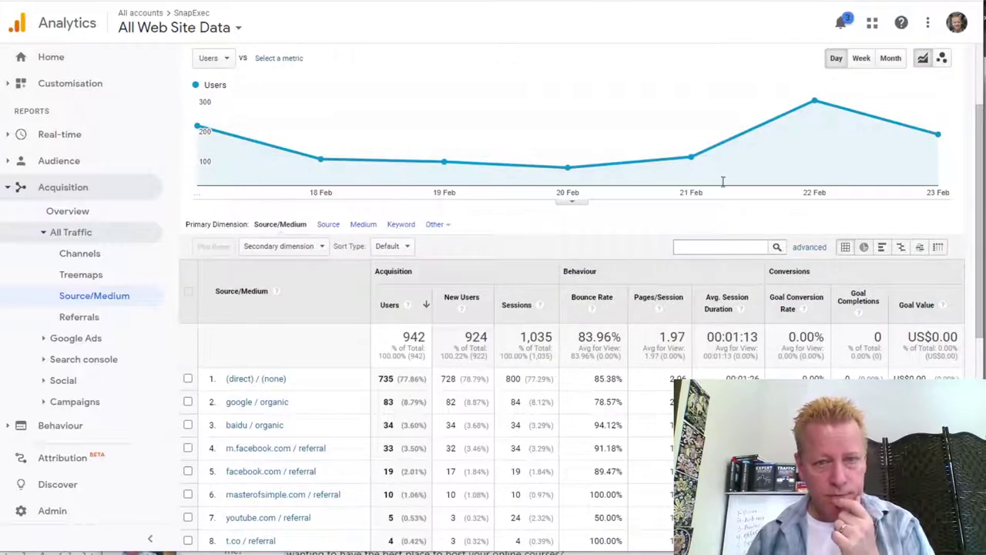
pyautogui.scroll(2, 396, 249)
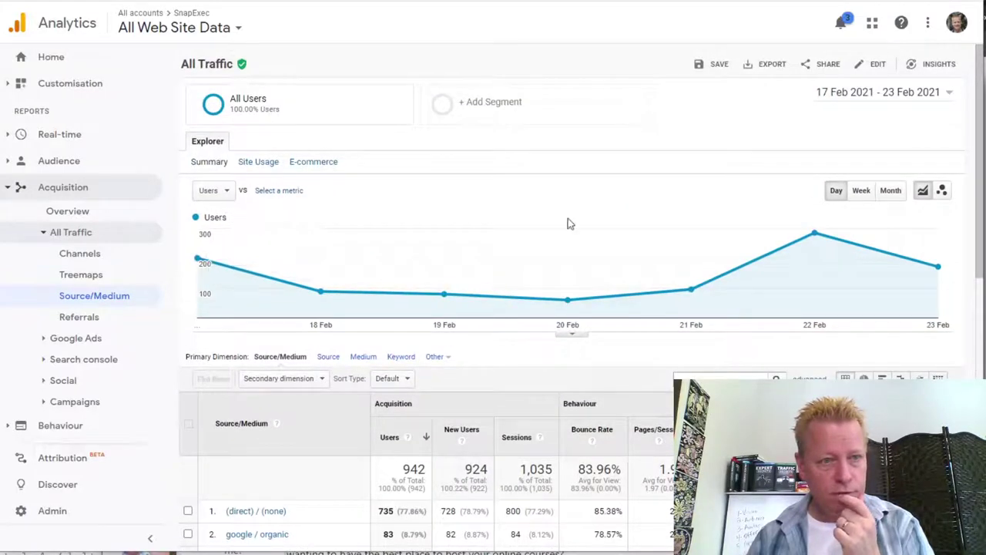
# Step: Group the Users chart by month, highlight the 942 total, and review sources down to yahoo / organic
pyautogui.click(891, 191)
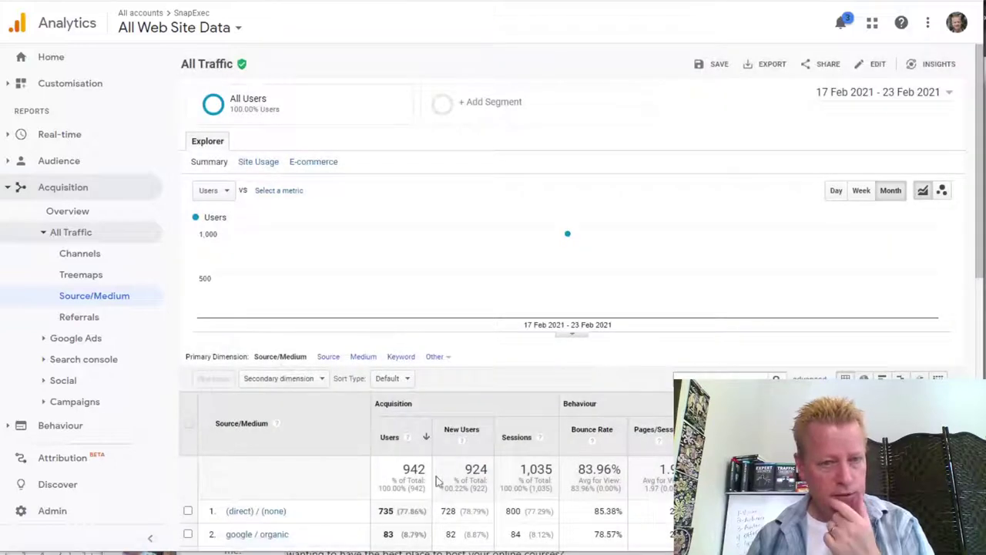
pyautogui.moveTo(404, 467); pyautogui.dragTo(425, 464)
pyautogui.scroll(-2, 442, 495)
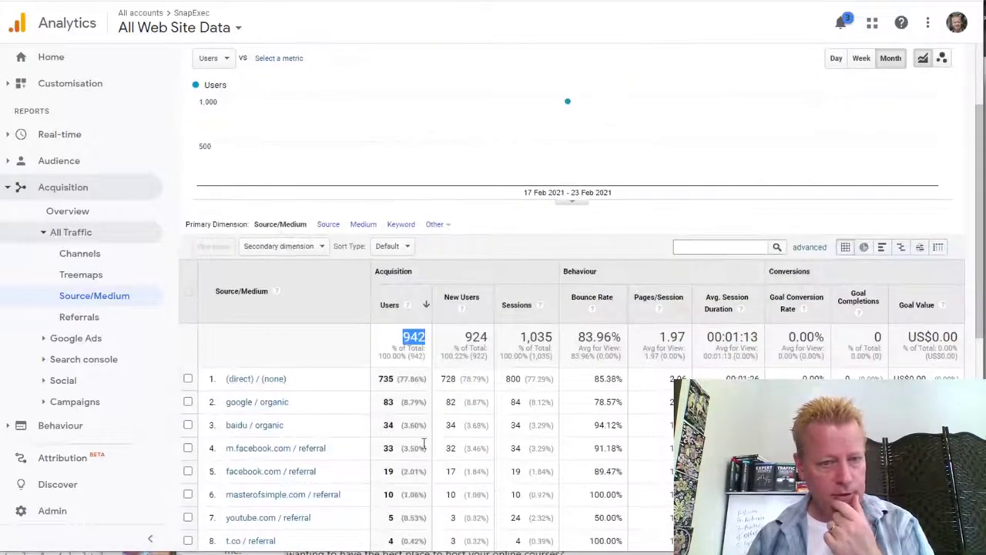
pyautogui.scroll(2, 442, 489)
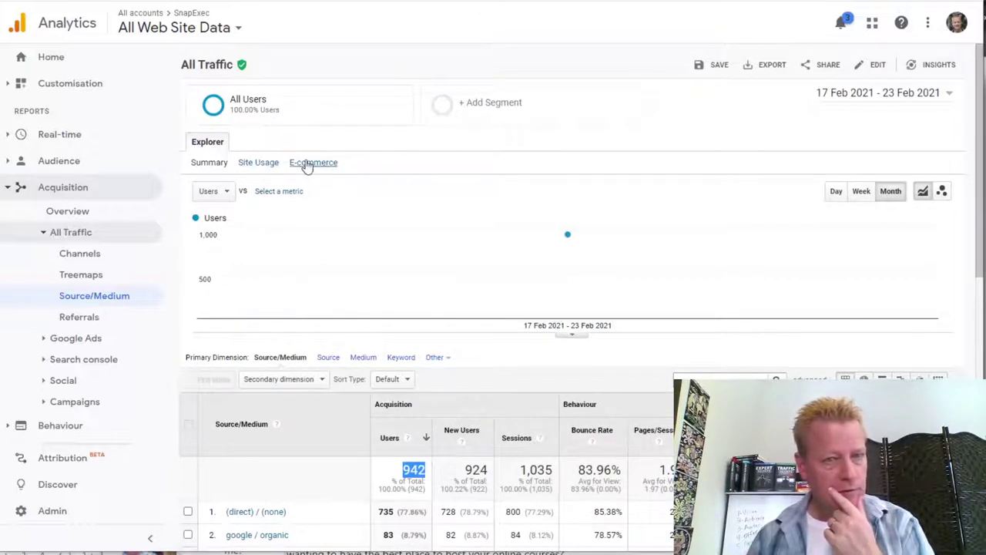
pyautogui.scroll(-5, 389, 275)
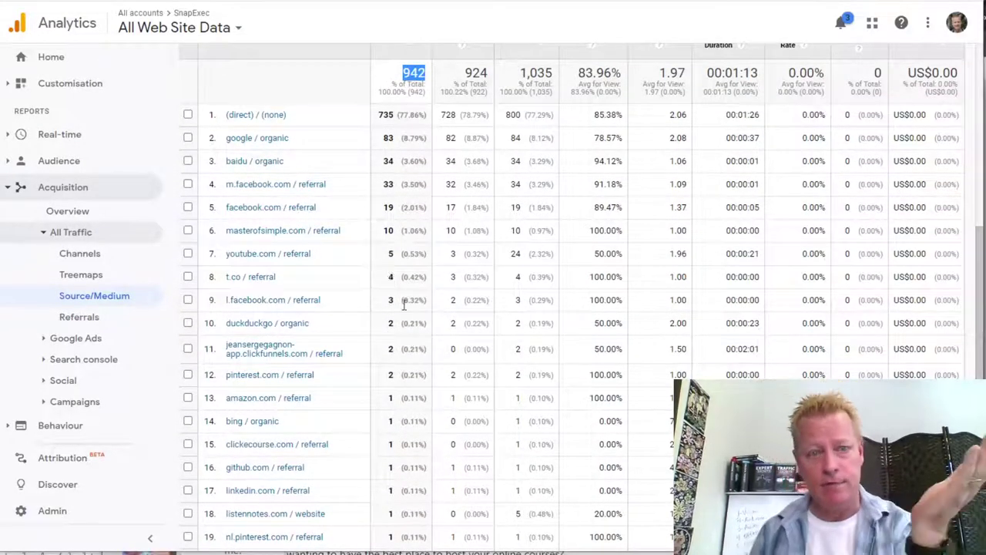
pyautogui.scroll(-1, 420, 331)
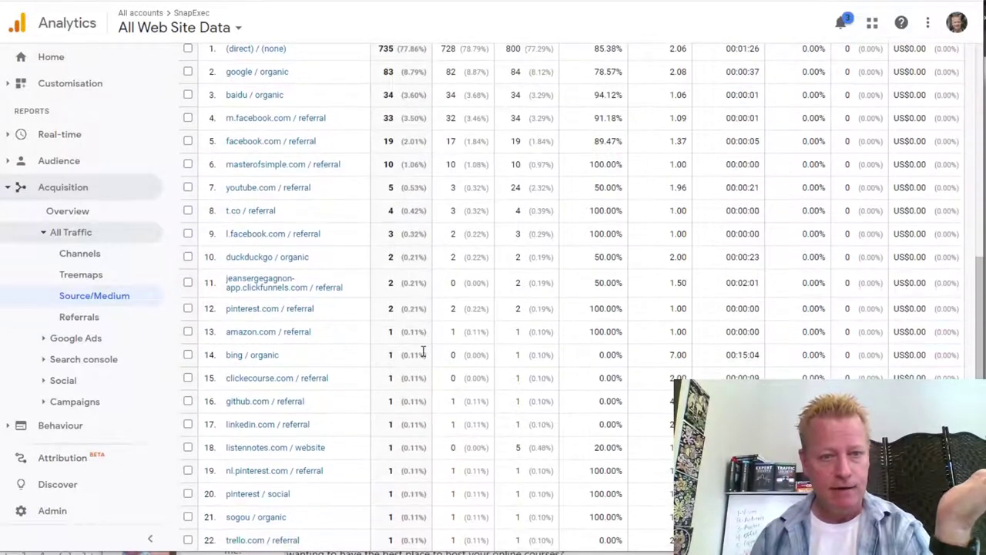
pyautogui.scroll(-2, 412, 497)
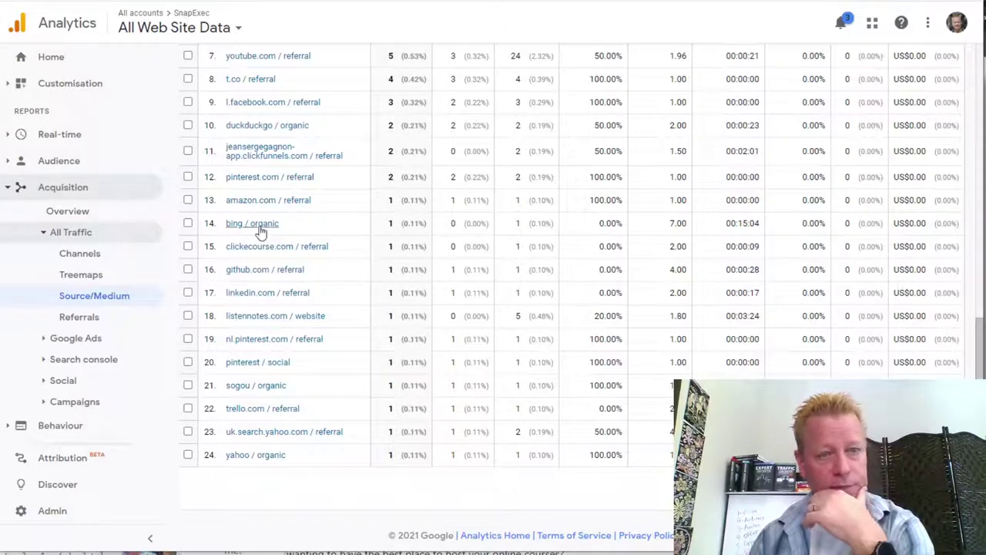
pyautogui.scroll(1, 260, 232)
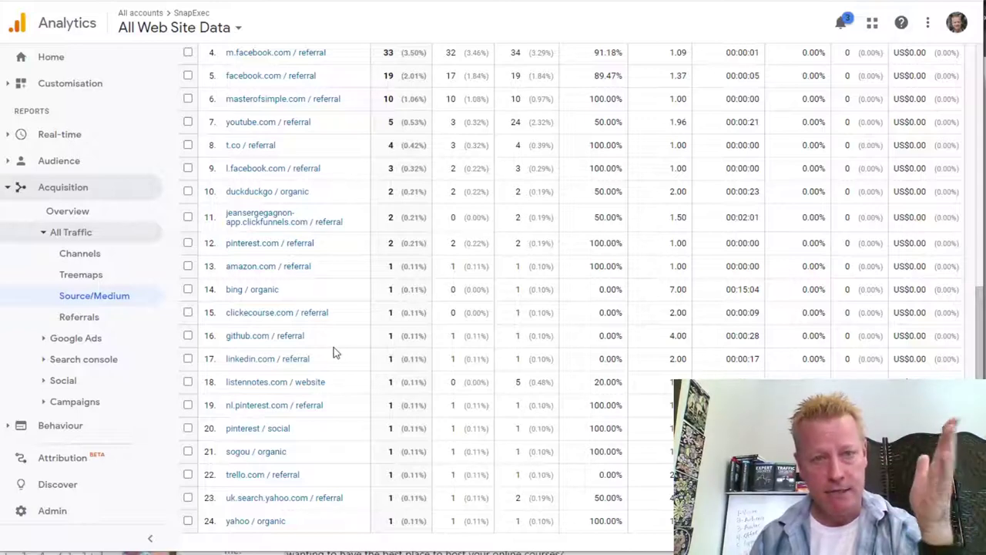
pyautogui.scroll(-1, 343, 362)
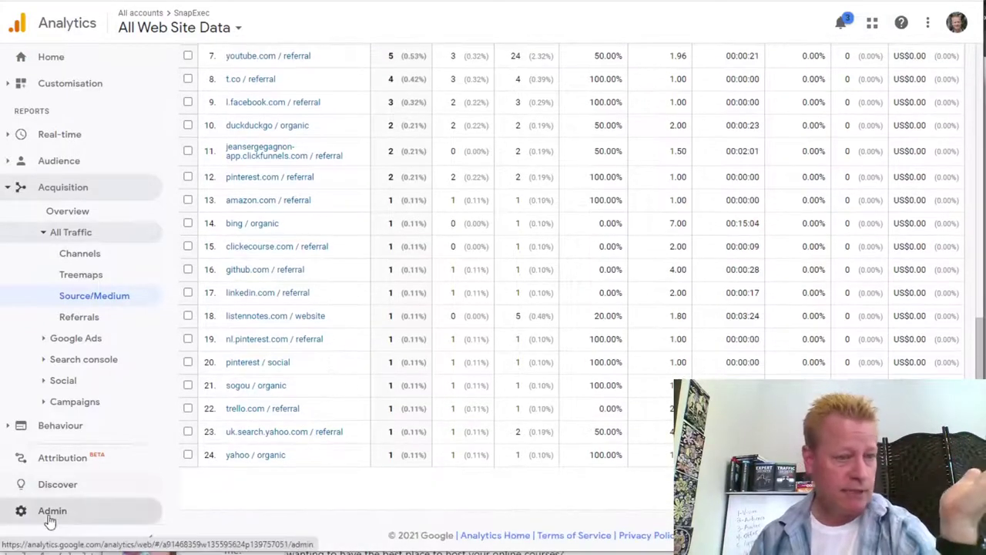
# Step: From Admin, create a new account named 'JS Blog' and continue to property setup
pyautogui.click(49, 516)
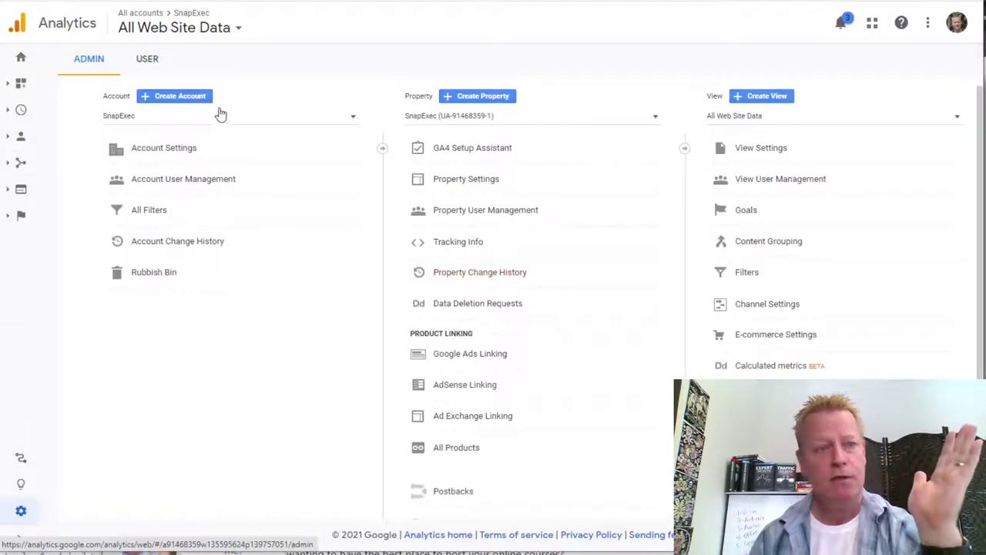
pyautogui.click(184, 97)
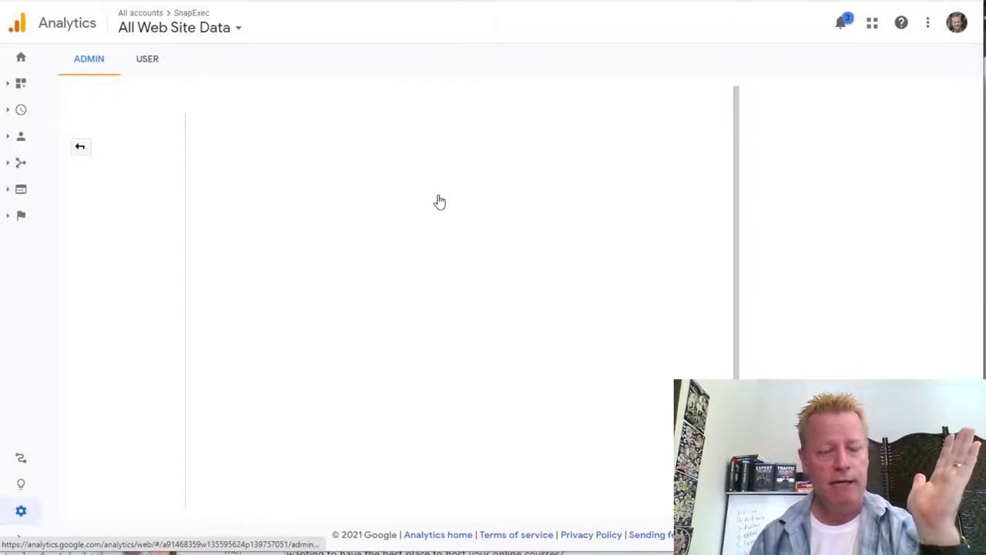
pyautogui.click(254, 235)
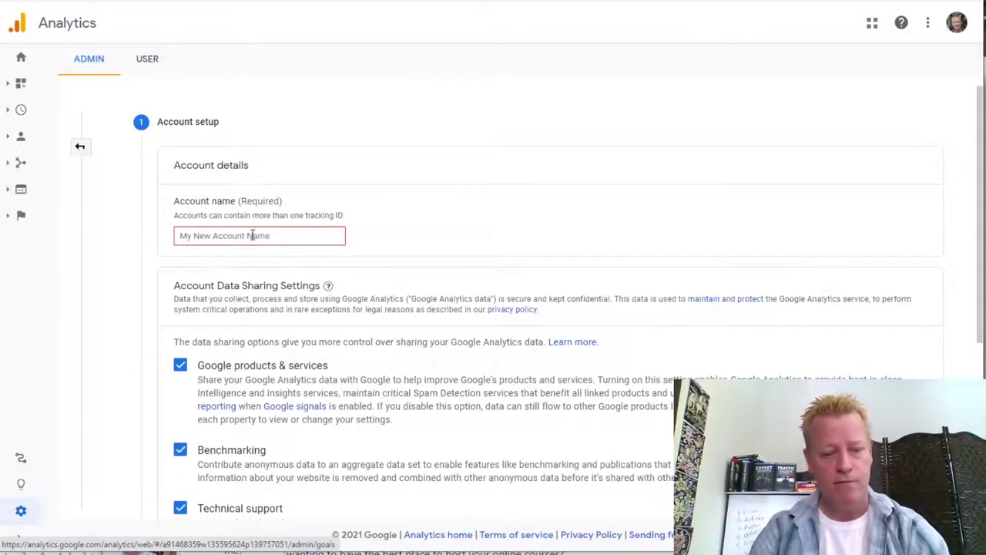
pyautogui.write('JS Blog')
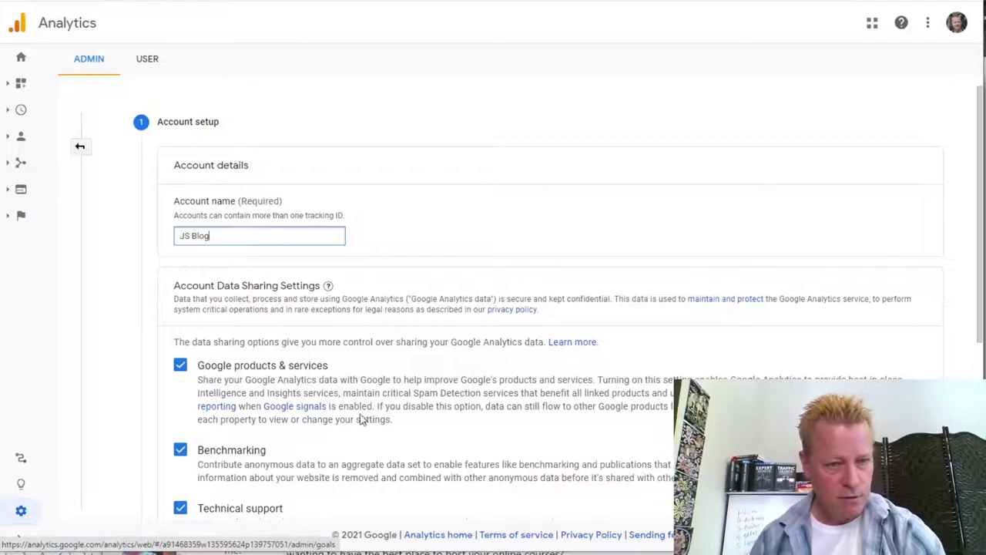
pyautogui.scroll(-4, 319, 388)
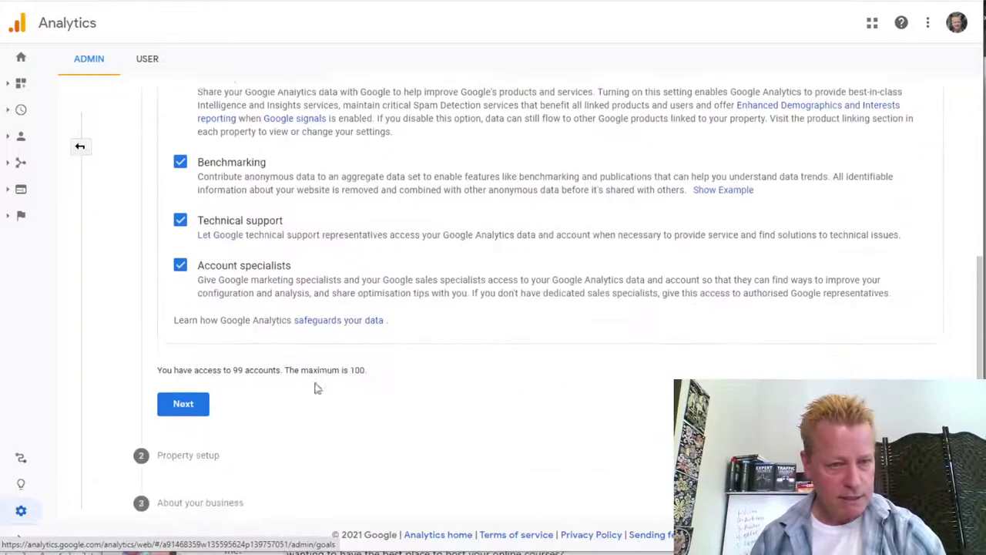
pyautogui.click(196, 399)
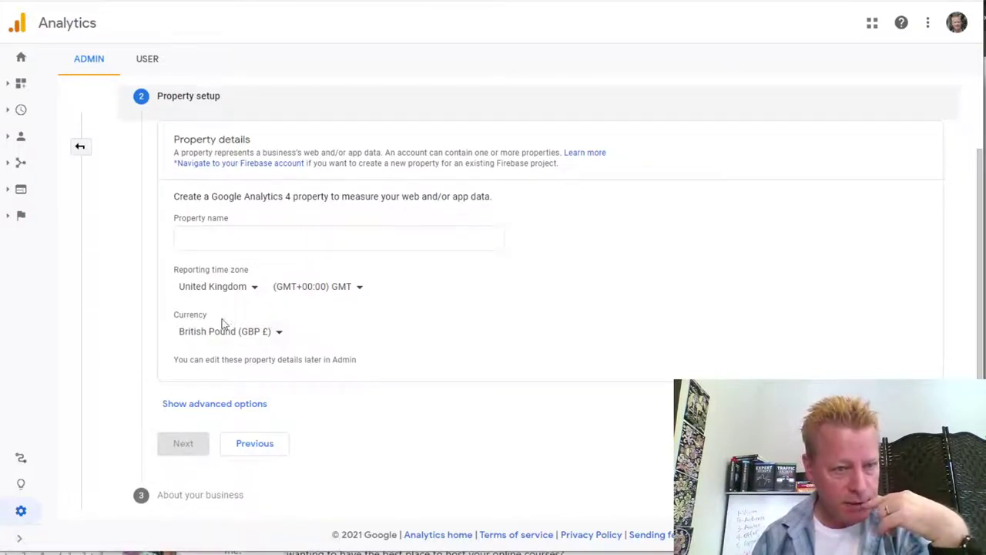
# Step: Set the property currency to US Dollar
pyautogui.click(262, 333)
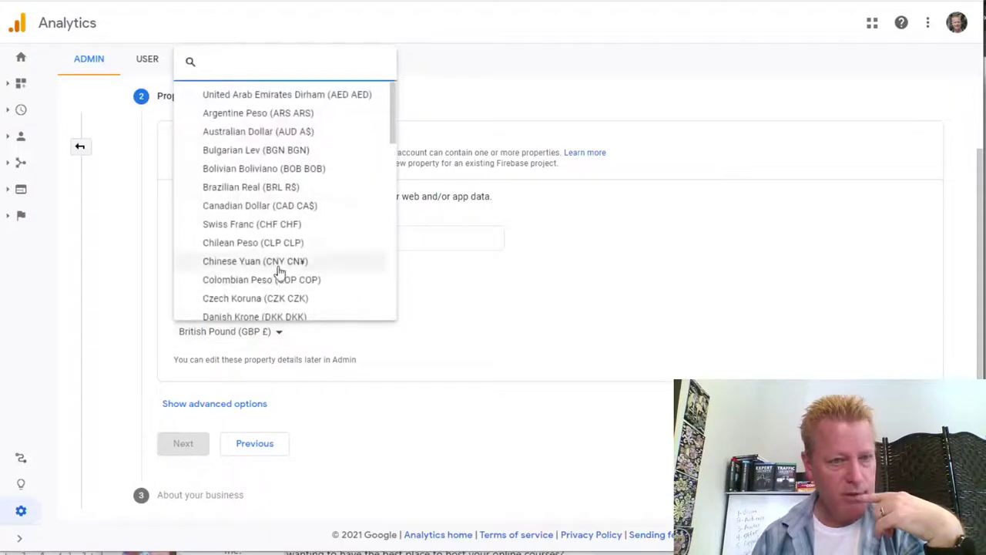
pyautogui.scroll(-1, 246, 162)
pyautogui.scroll(-1, 258, 231)
pyautogui.scroll(1, 257, 260)
pyautogui.scroll(-4, 254, 259)
pyautogui.scroll(-3, 255, 259)
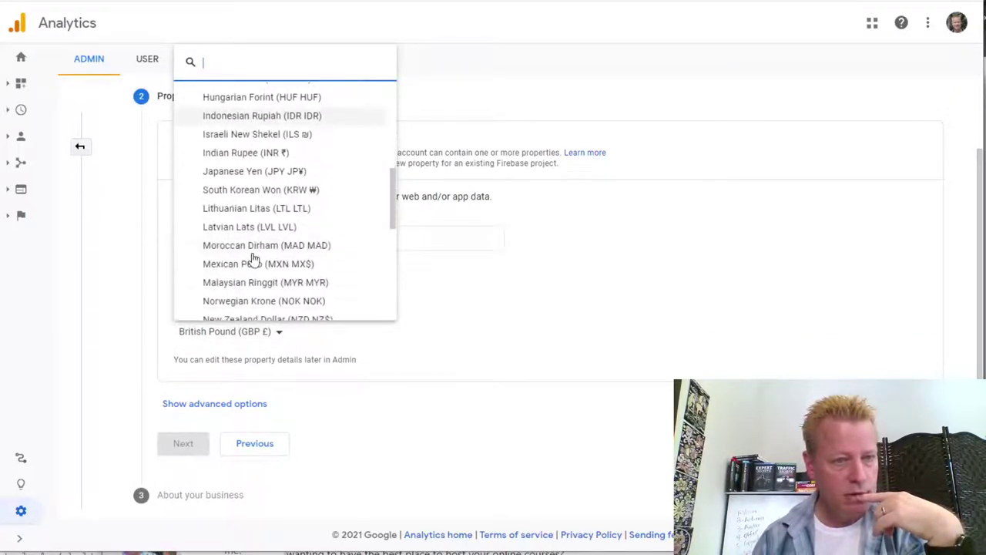
pyautogui.scroll(8, 254, 259)
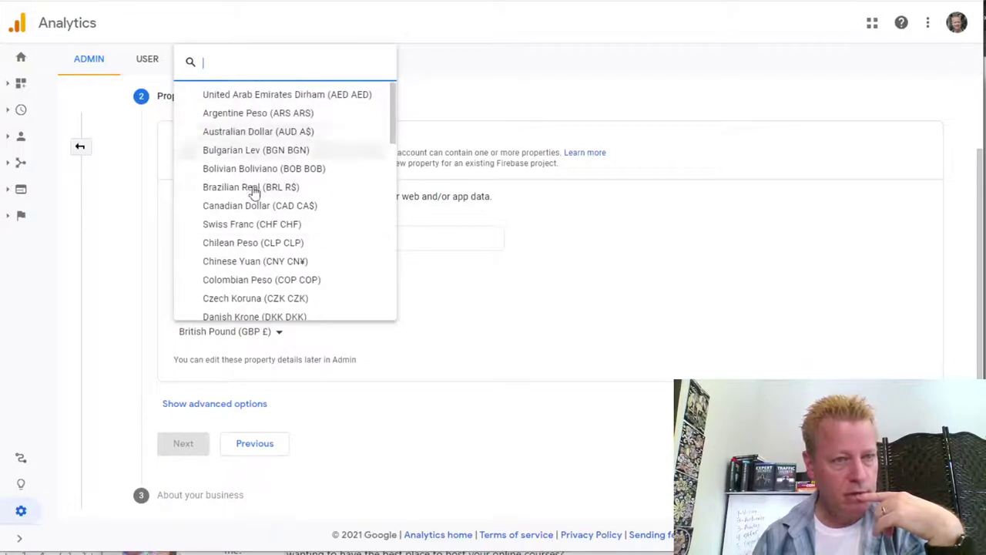
pyautogui.scroll(-2, 254, 189)
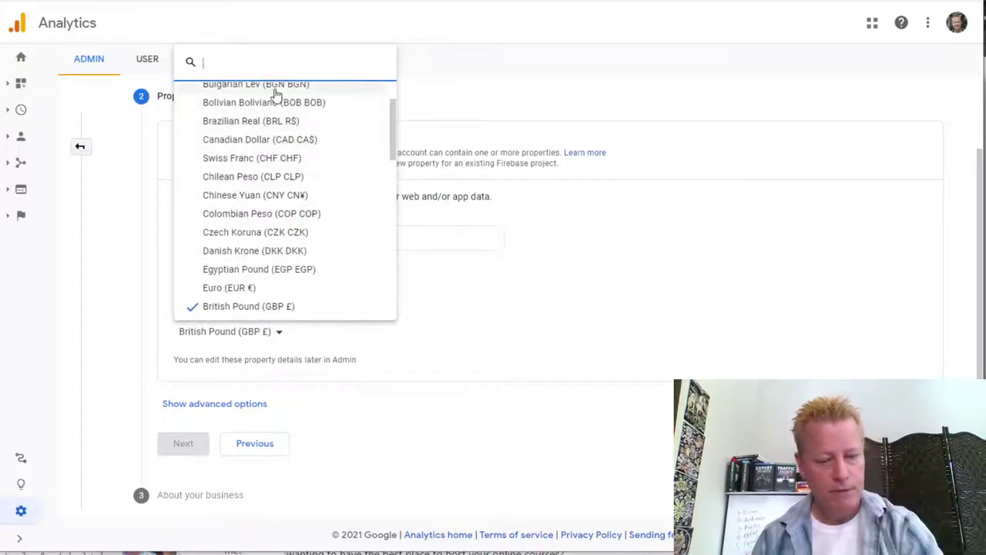
pyautogui.write('u')
pyautogui.scroll(-5, 278, 94)
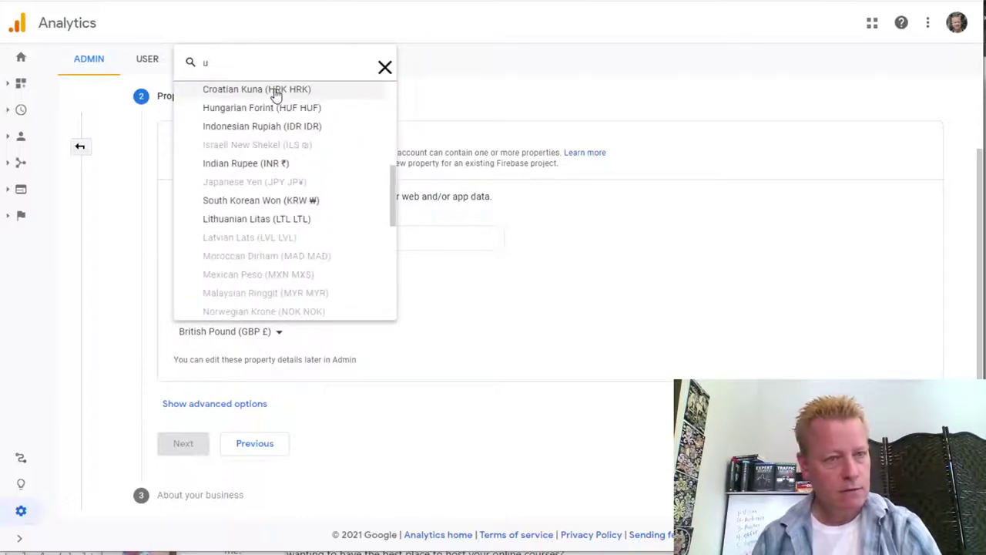
pyautogui.scroll(5, 275, 96)
pyautogui.scroll(-5, 285, 224)
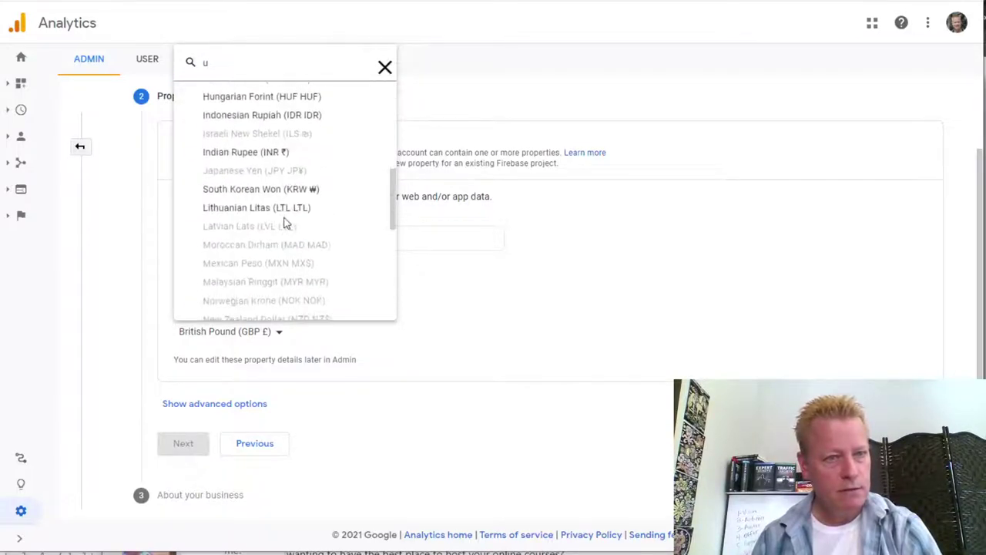
pyautogui.scroll(-5, 285, 223)
pyautogui.click(262, 276)
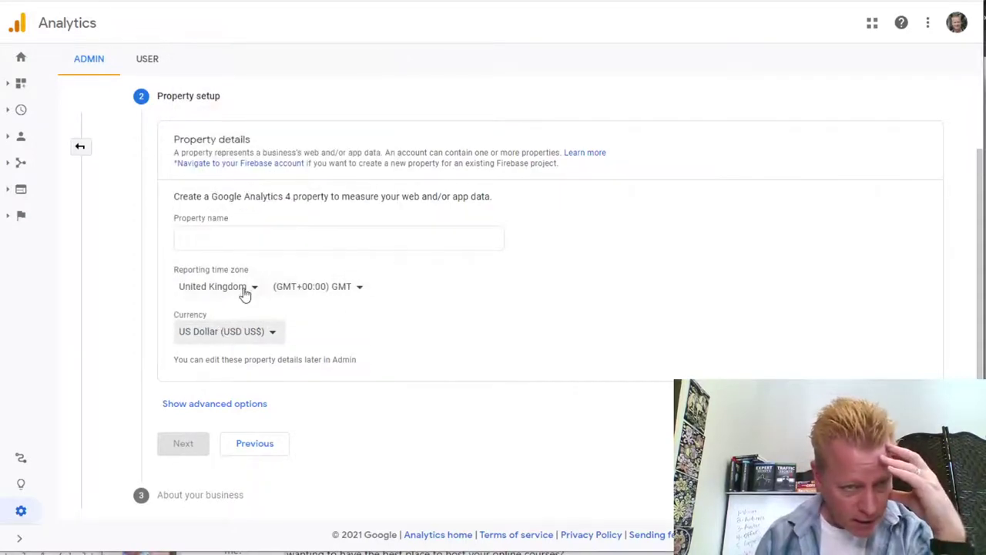
# Step: Set the reporting time zone to Canada, (GMT-04:00) Halifax Time, and name the property 'Blog'
pyautogui.click(252, 289)
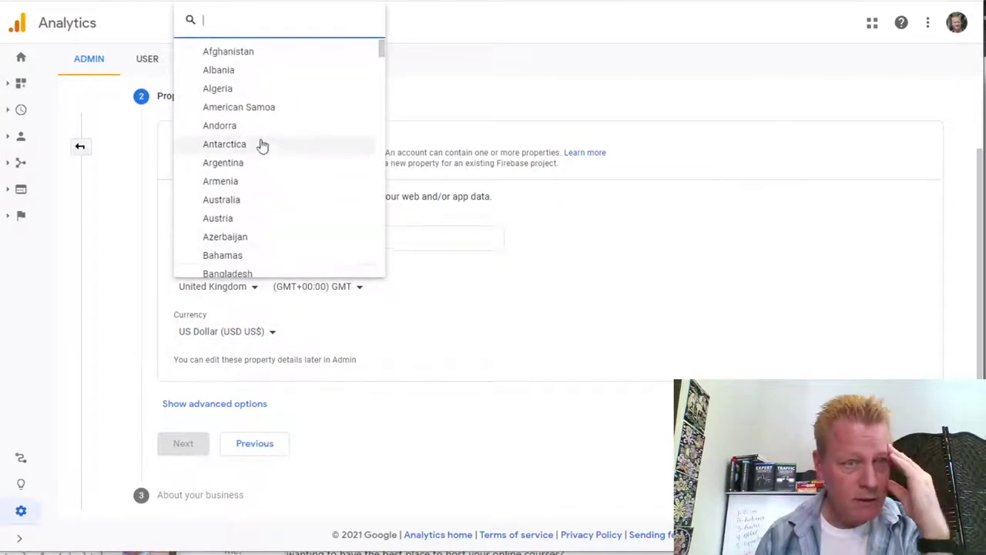
pyautogui.scroll(-2, 260, 138)
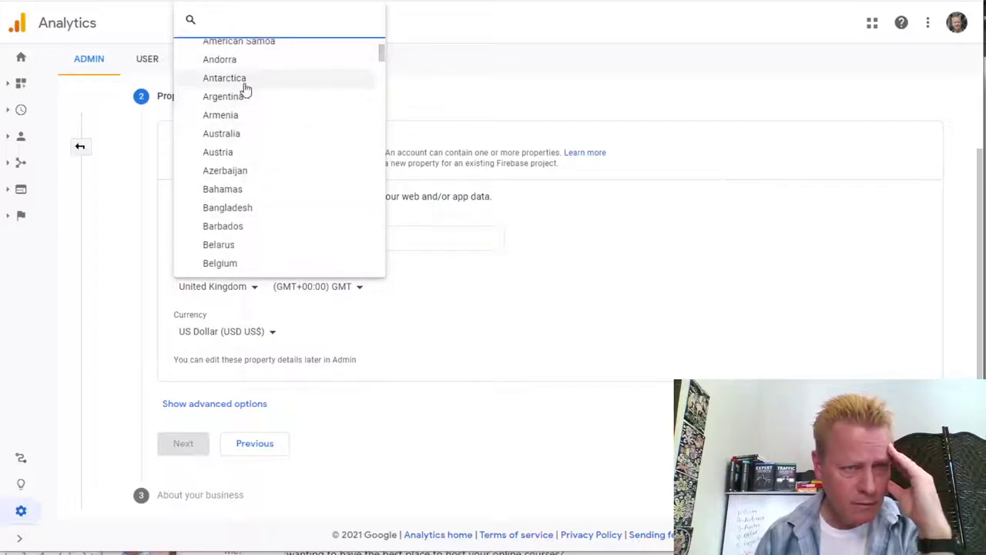
pyautogui.scroll(1, 253, 137)
pyautogui.scroll(-1, 250, 137)
pyautogui.scroll(-7, 250, 137)
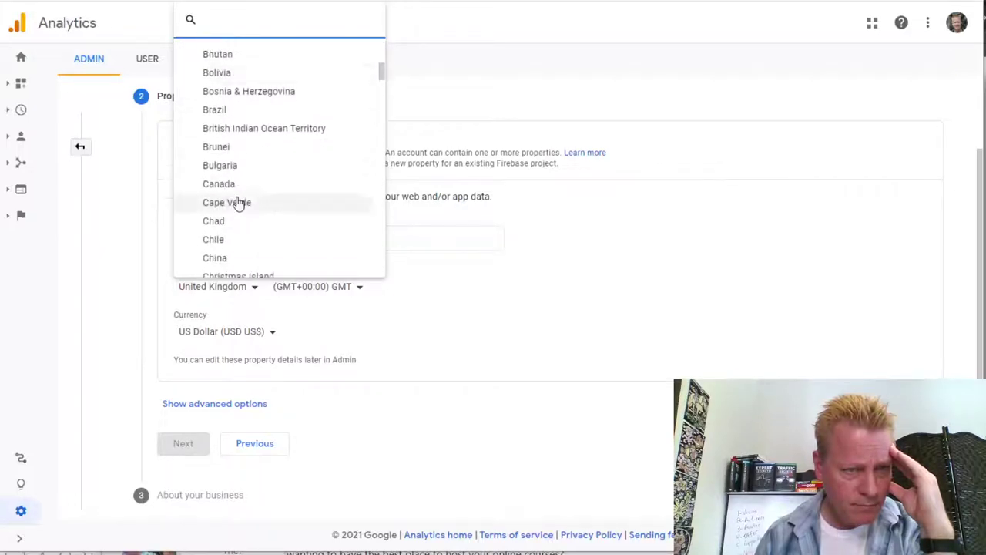
pyautogui.click(236, 187)
pyautogui.click(329, 288)
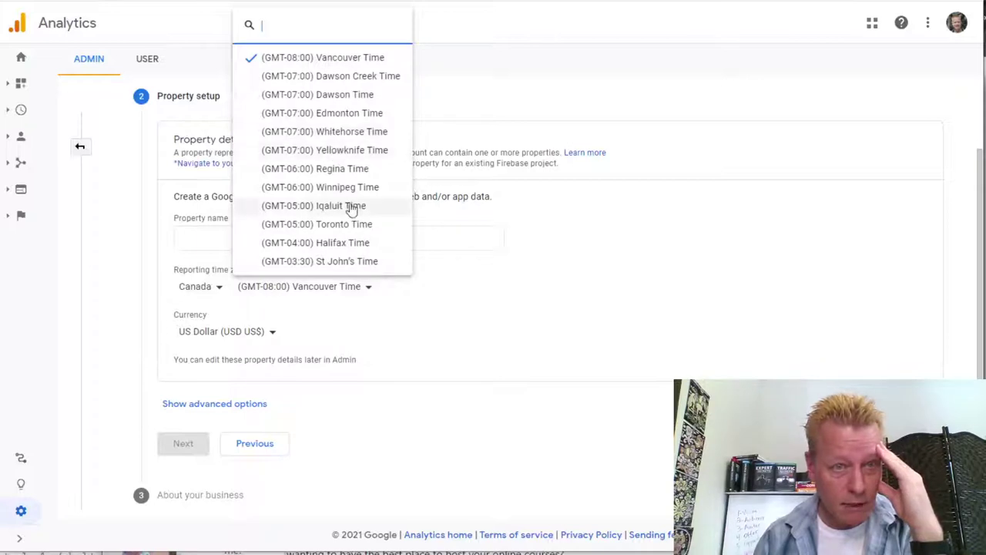
pyautogui.click(336, 244)
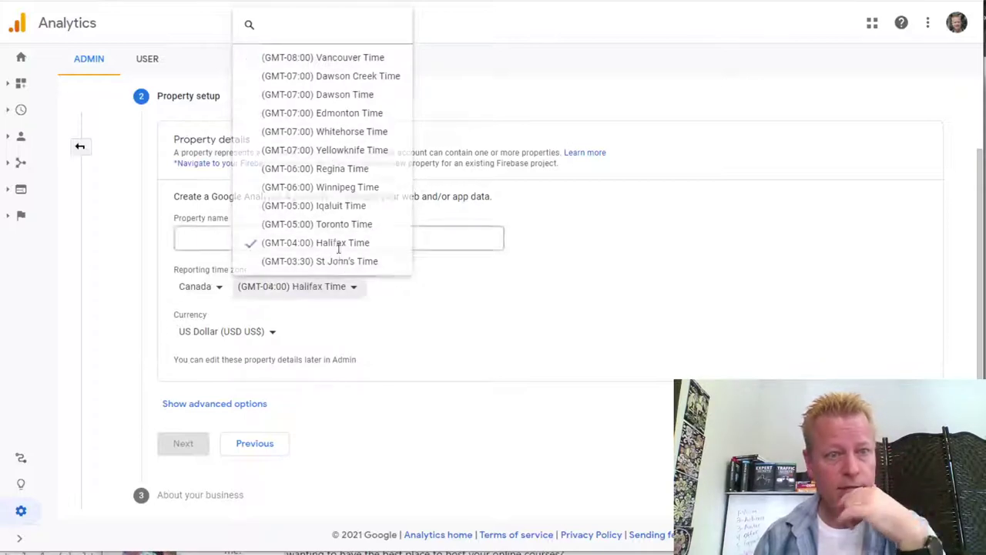
pyautogui.click(262, 240)
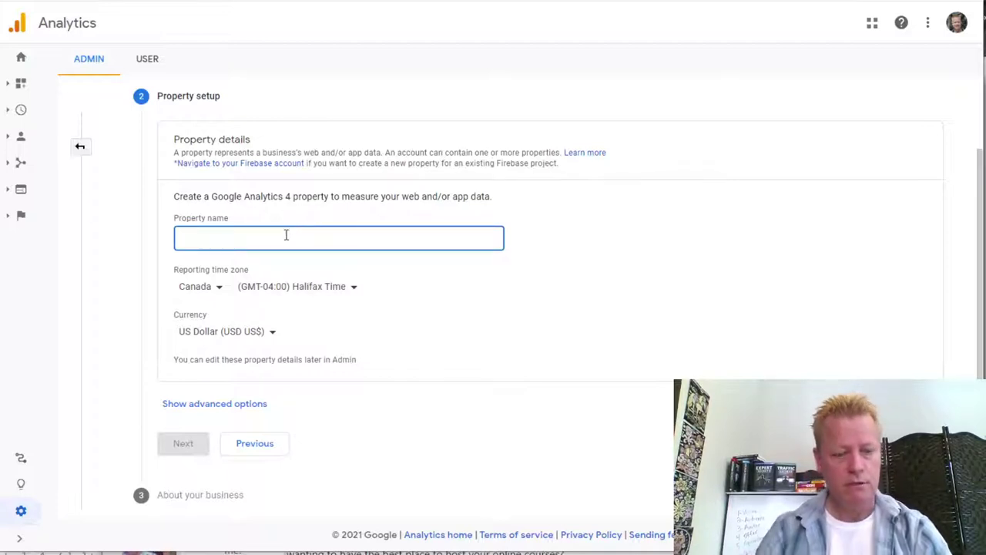
pyautogui.write('log')
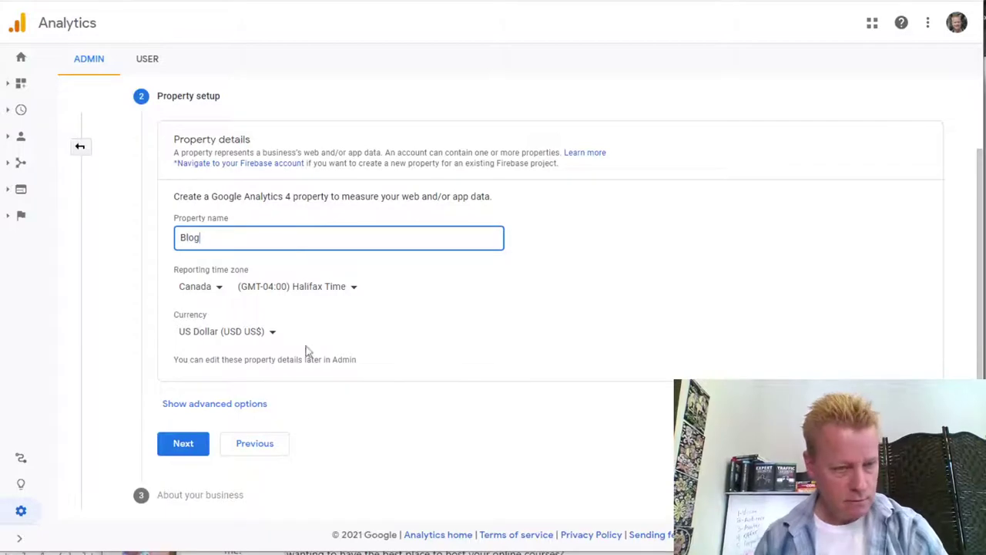
# Step: Move to the business information step and set the industry category to Jobs & Education
pyautogui.click(186, 446)
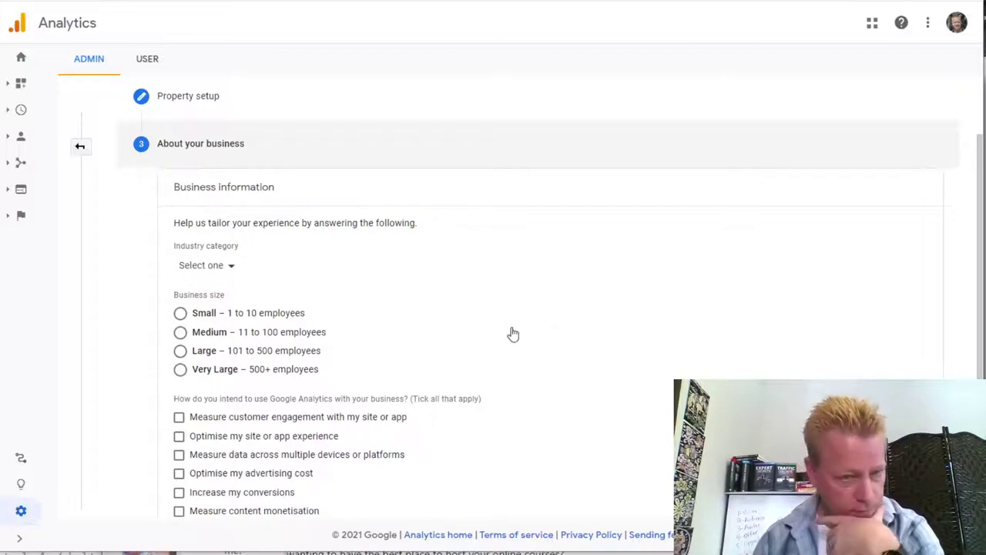
pyautogui.scroll(-2, 508, 332)
pyautogui.scroll(2, 395, 244)
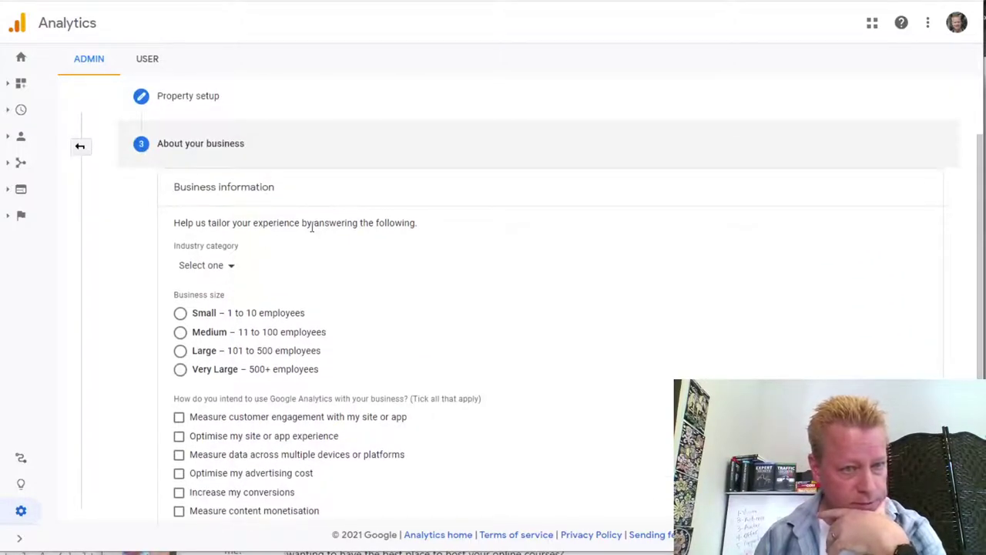
pyautogui.click(228, 266)
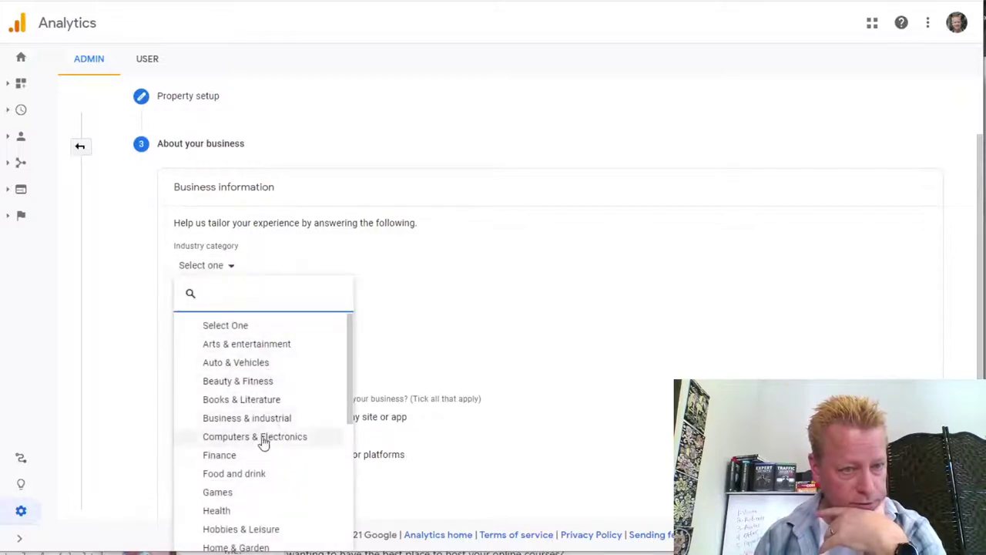
pyautogui.scroll(-2, 289, 450)
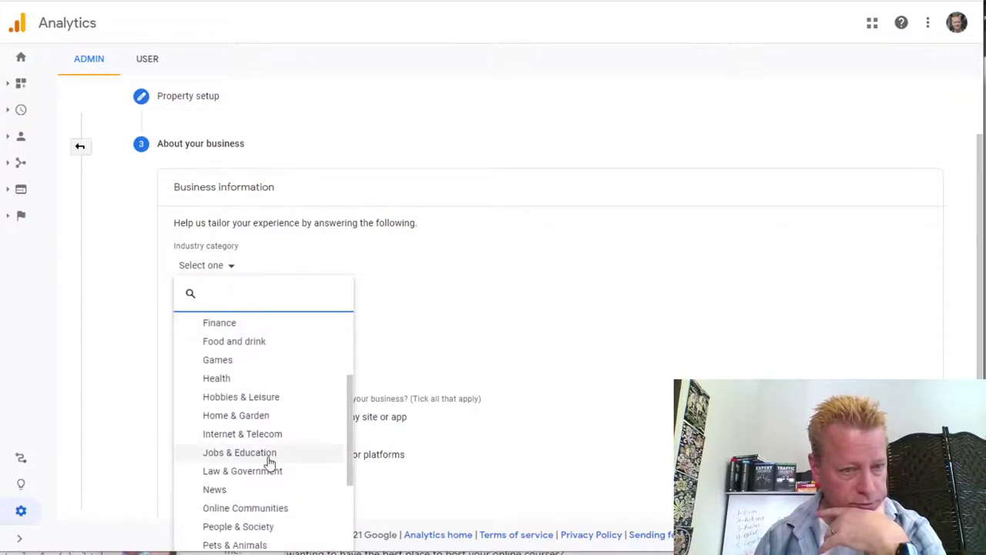
pyautogui.scroll(-2, 268, 460)
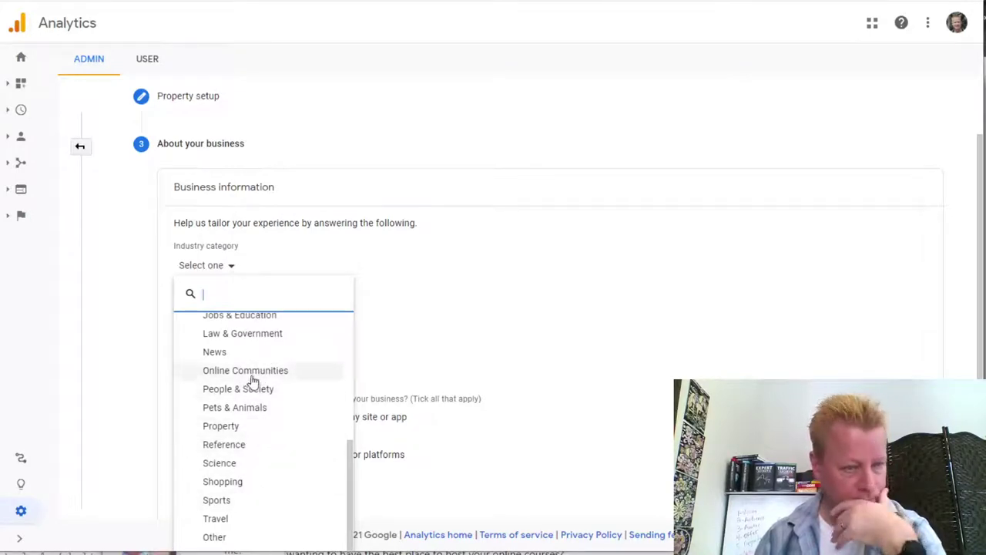
pyautogui.scroll(1, 261, 493)
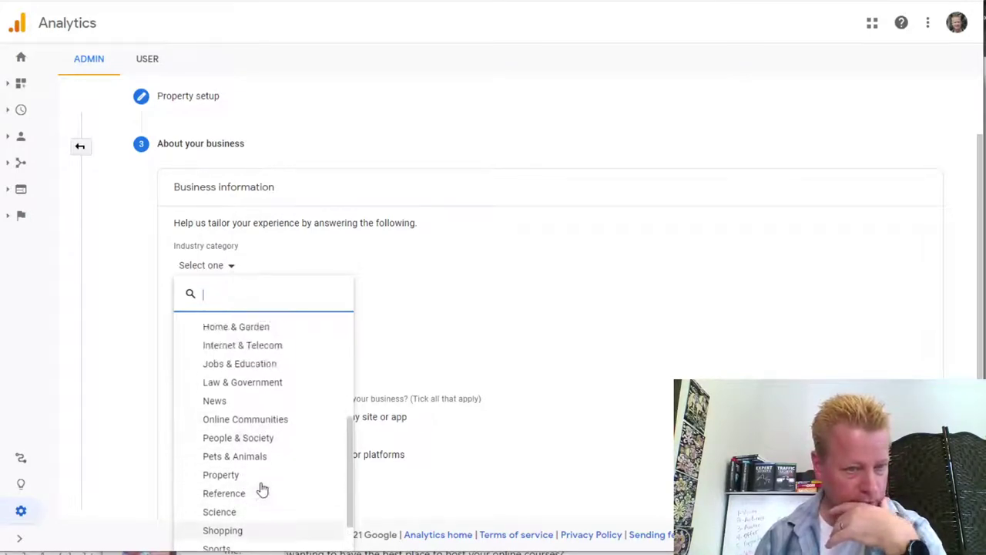
pyautogui.scroll(4, 260, 455)
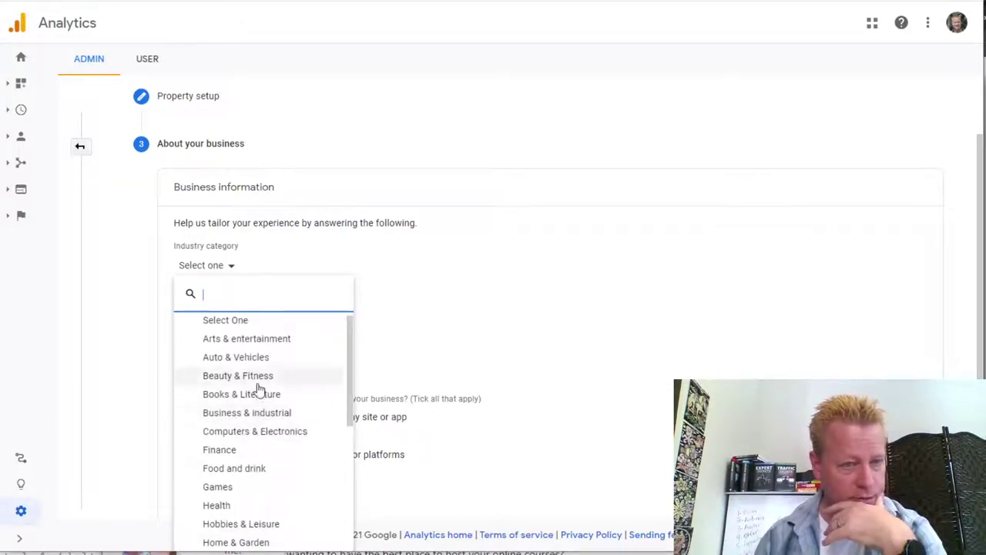
pyautogui.scroll(-3, 249, 409)
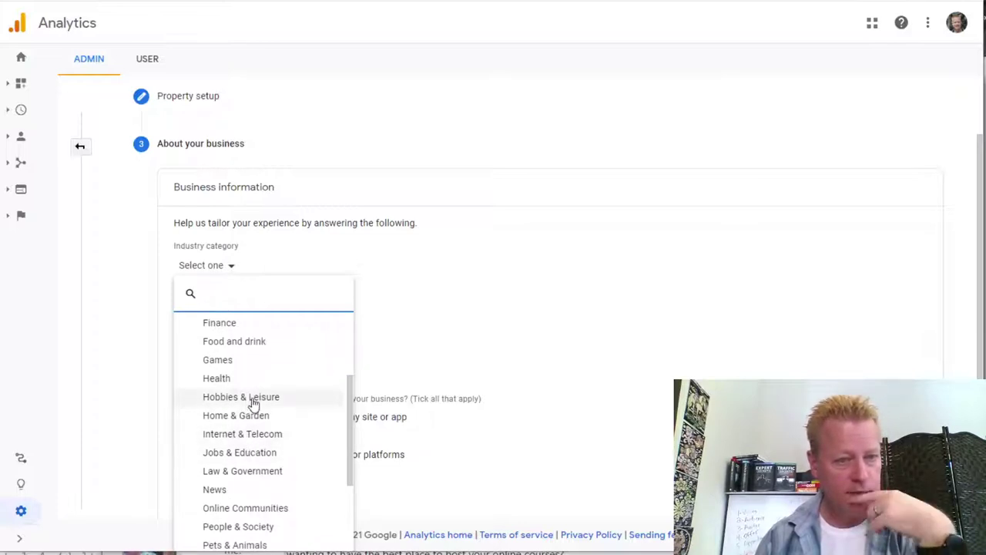
pyautogui.scroll(-3, 280, 486)
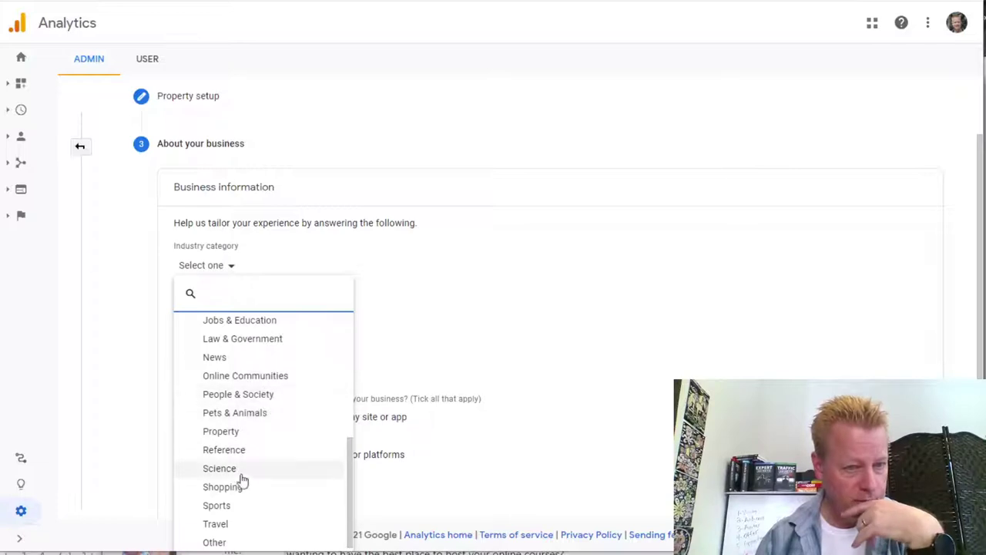
pyautogui.scroll(-1, 241, 481)
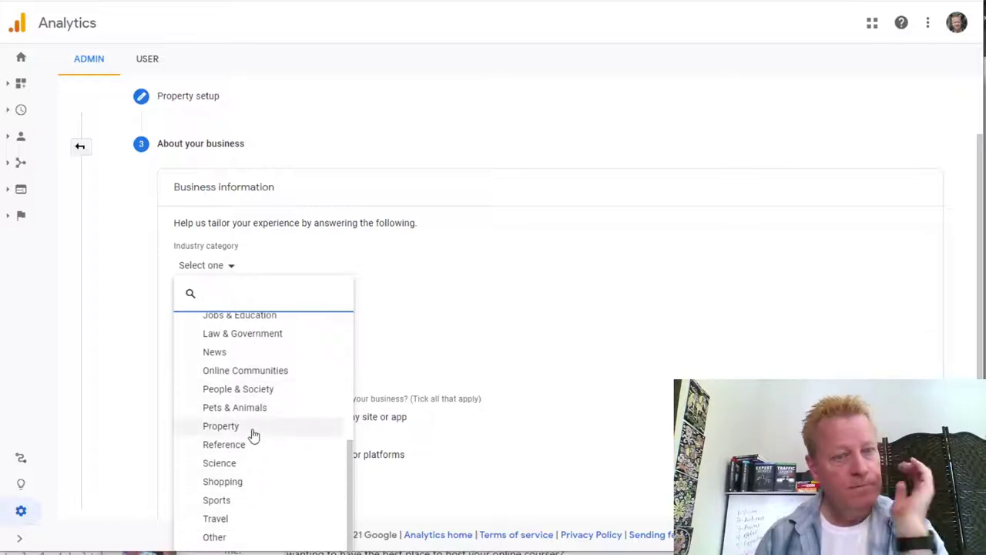
pyautogui.scroll(2, 254, 514)
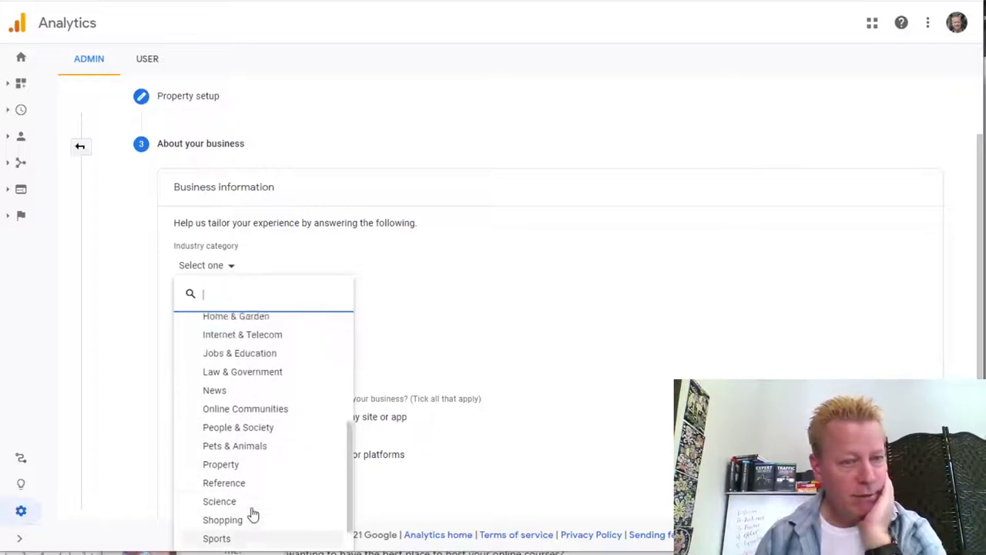
pyautogui.scroll(3, 253, 509)
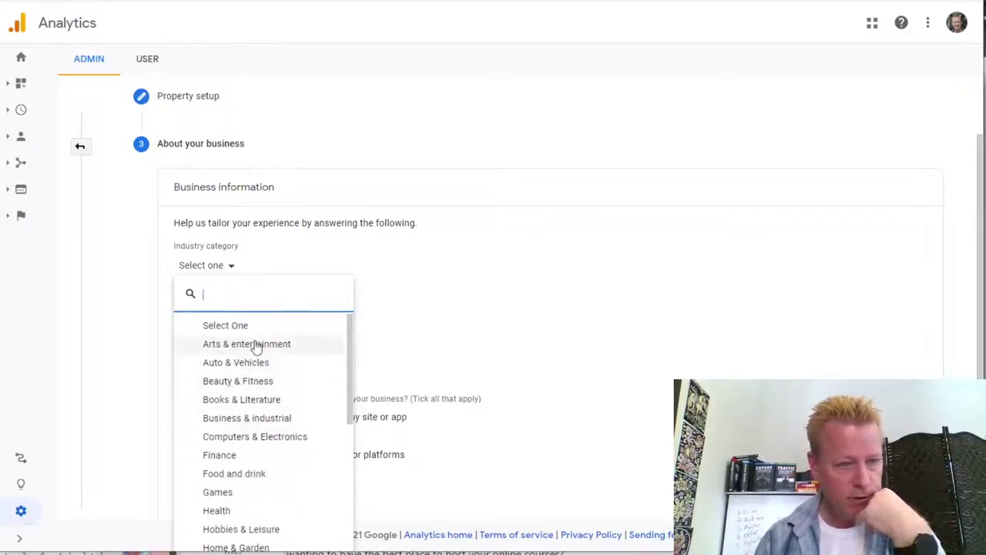
pyautogui.scroll(-1, 269, 472)
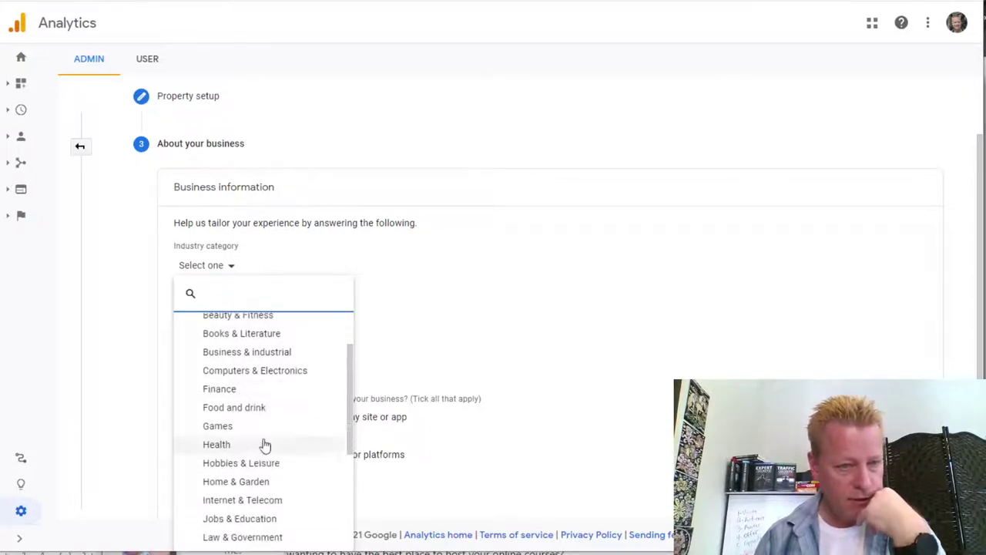
pyautogui.scroll(-1, 279, 481)
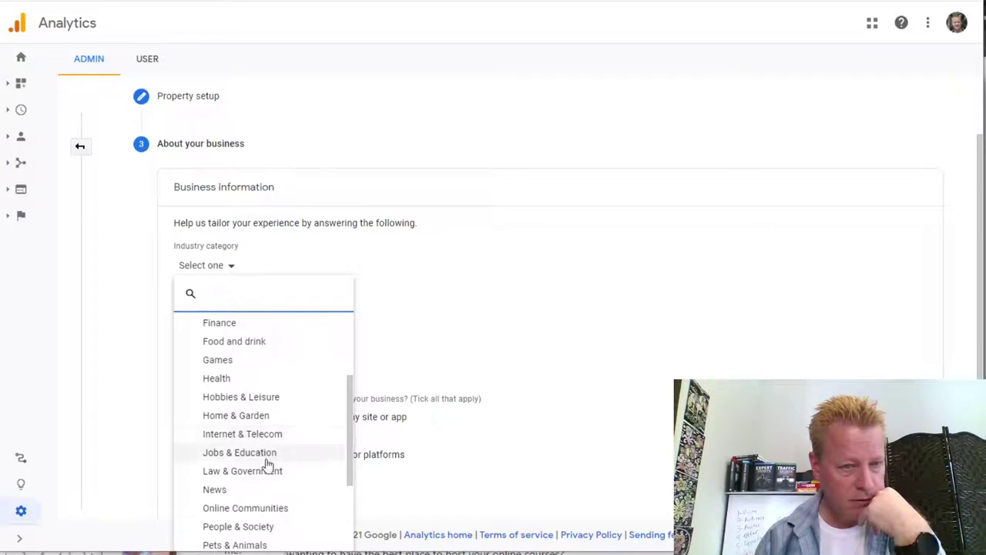
pyautogui.scroll(-1, 266, 465)
pyautogui.click(255, 386)
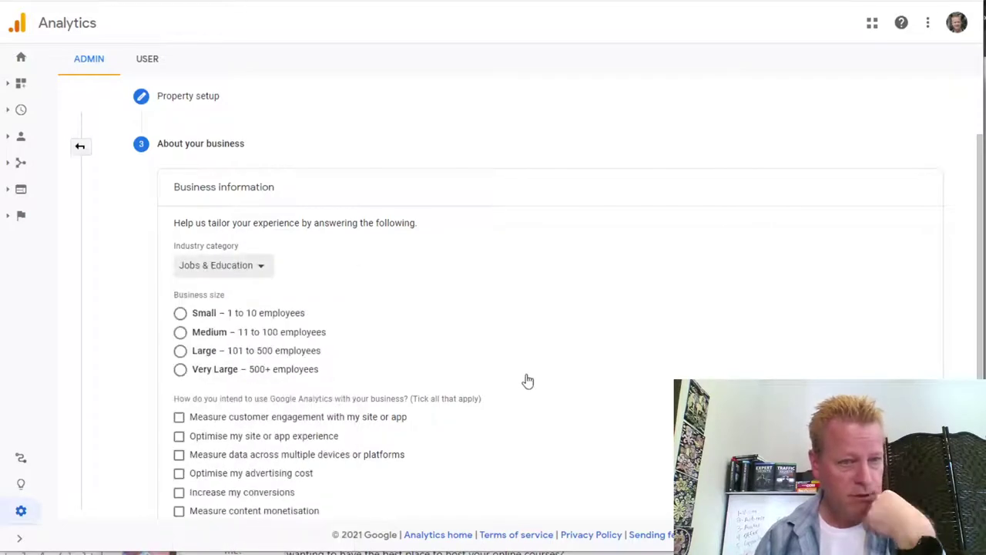
# Step: Mark the business as Small (1–10 employees), tick every usage goal except Other, and create
pyautogui.click(180, 314)
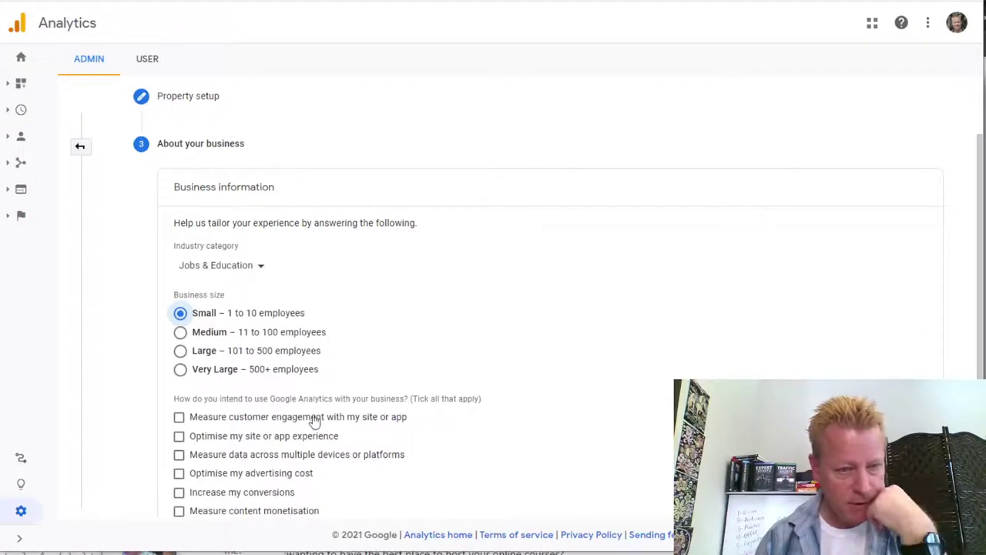
pyautogui.scroll(-2, 316, 422)
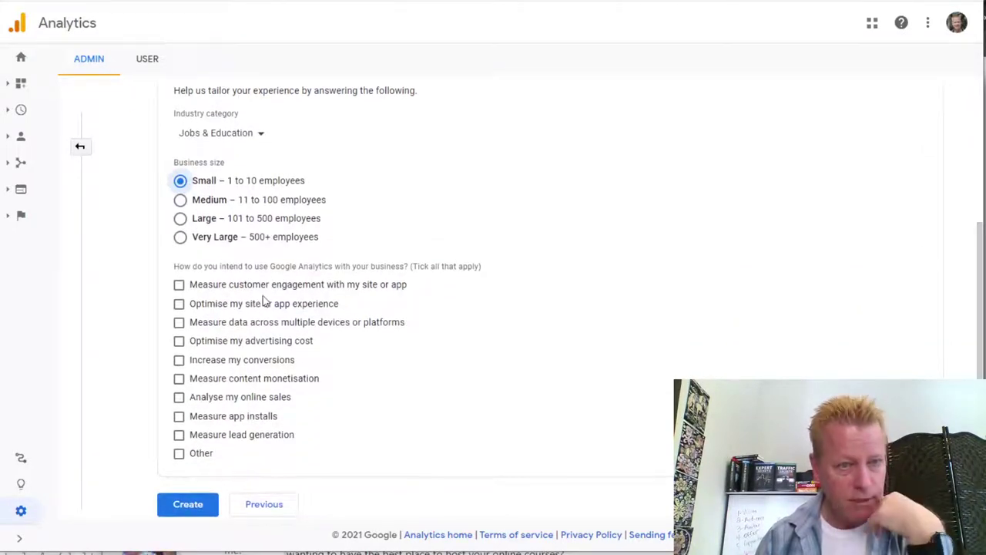
pyautogui.click(181, 286)
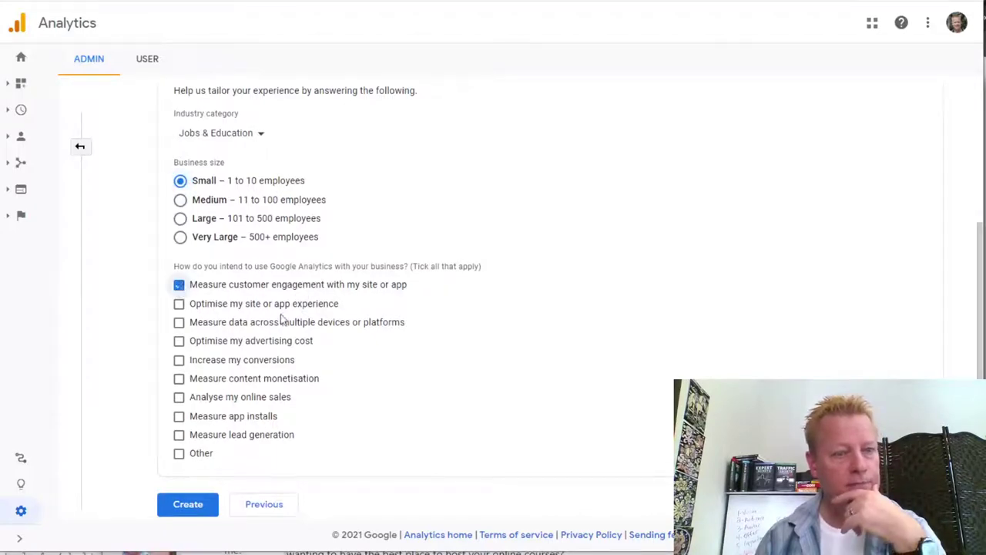
pyautogui.click(179, 305)
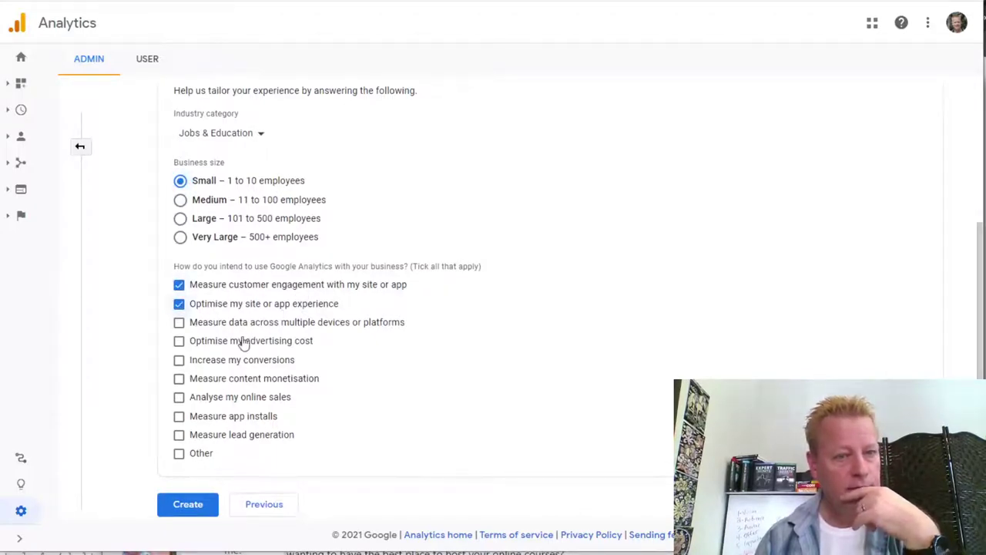
pyautogui.click(179, 324)
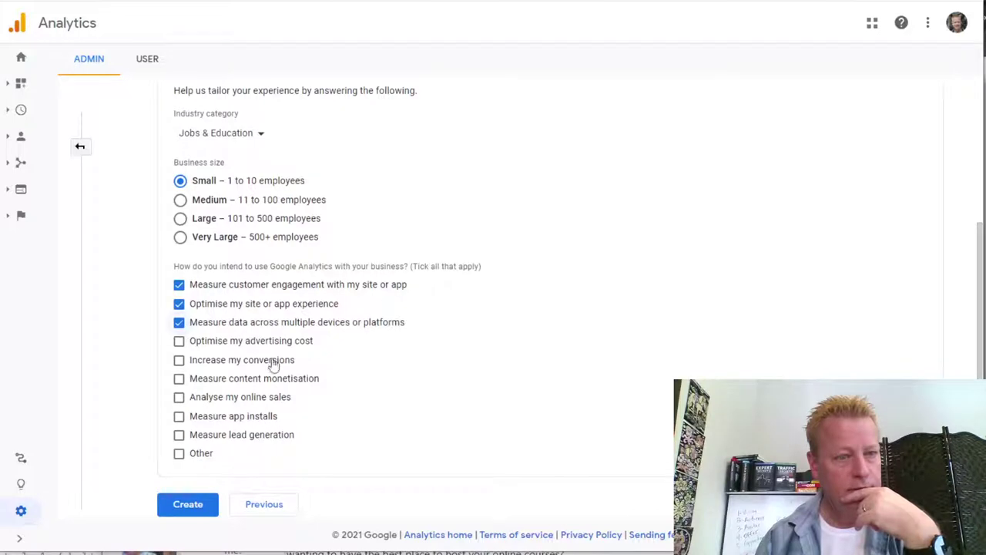
pyautogui.click(179, 342)
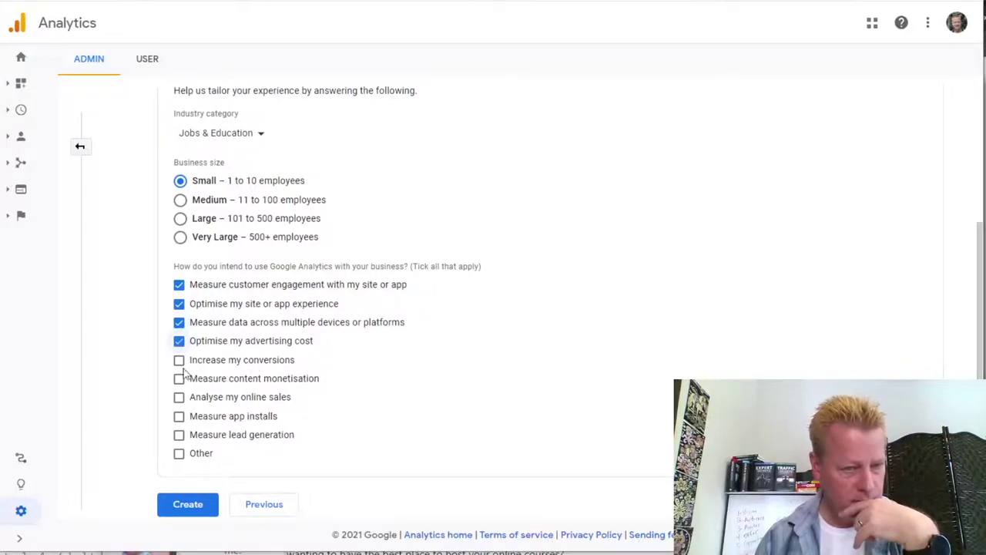
pyautogui.click(179, 362)
pyautogui.click(179, 380)
pyautogui.click(180, 399)
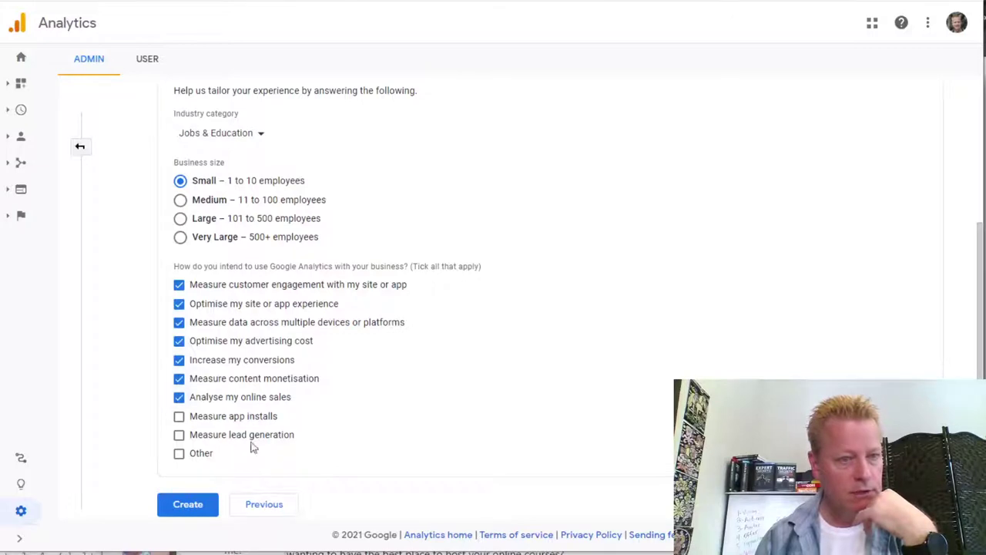
pyautogui.click(182, 418)
pyautogui.click(181, 436)
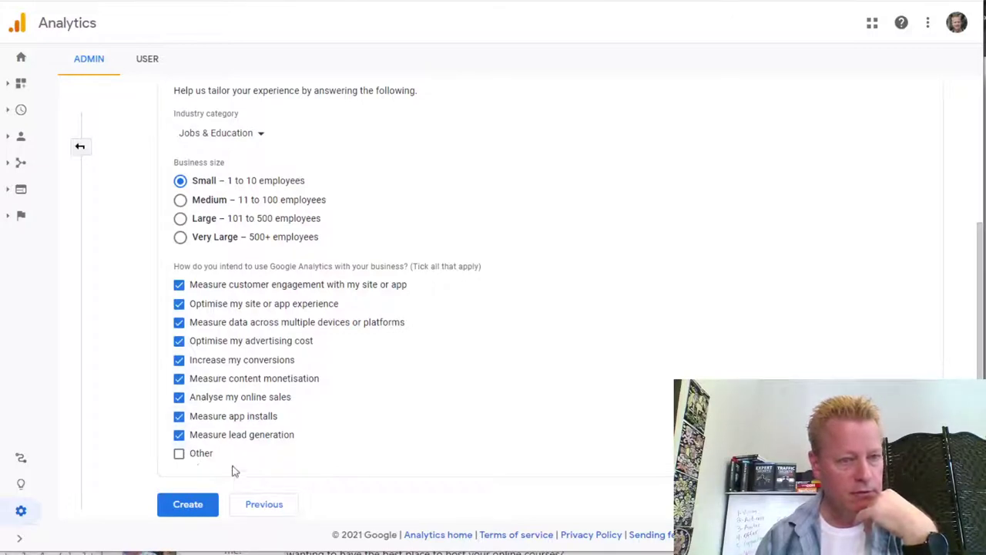
pyautogui.click(188, 505)
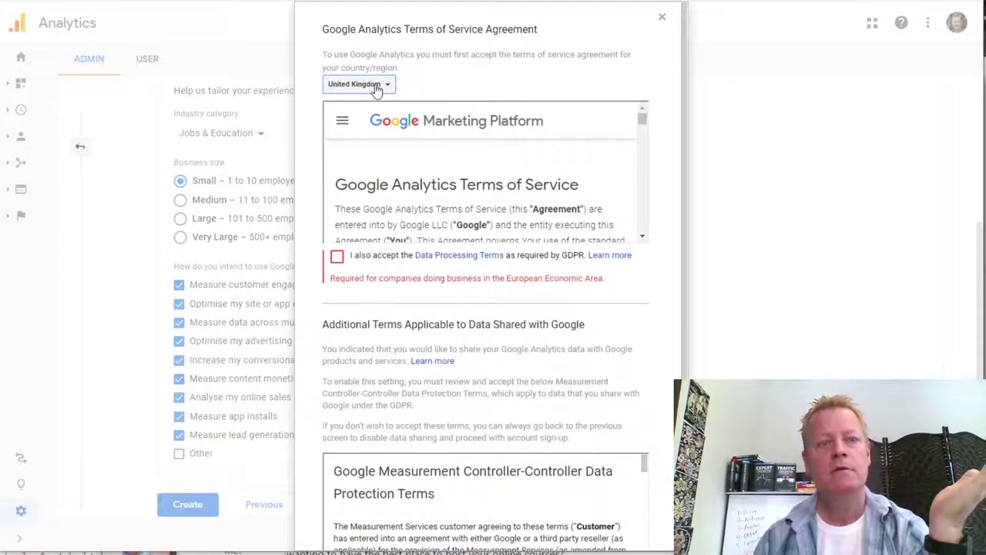
# Step: Set the terms country to Canada and accept both the Data Processing and Controller-Controller terms
pyautogui.click(377, 87)
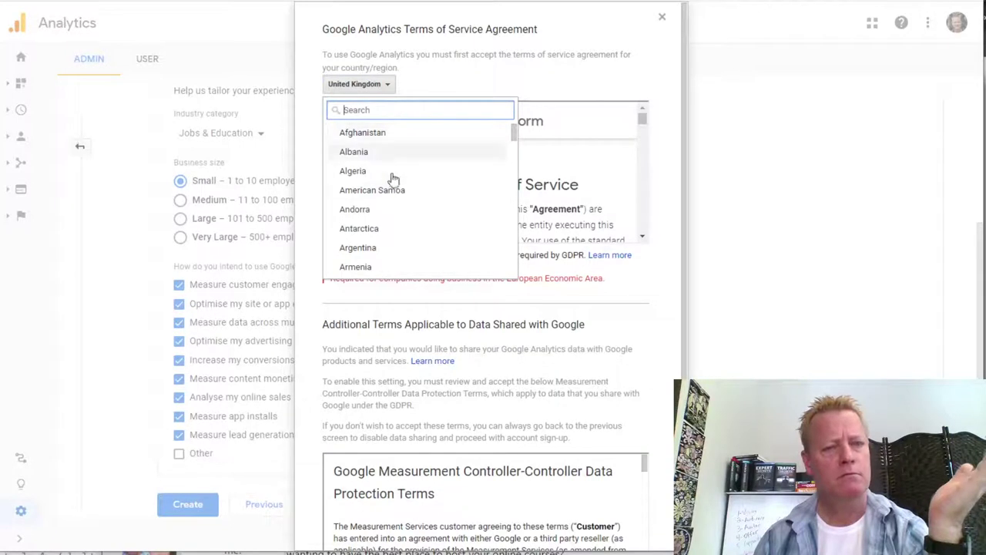
pyautogui.write('can')
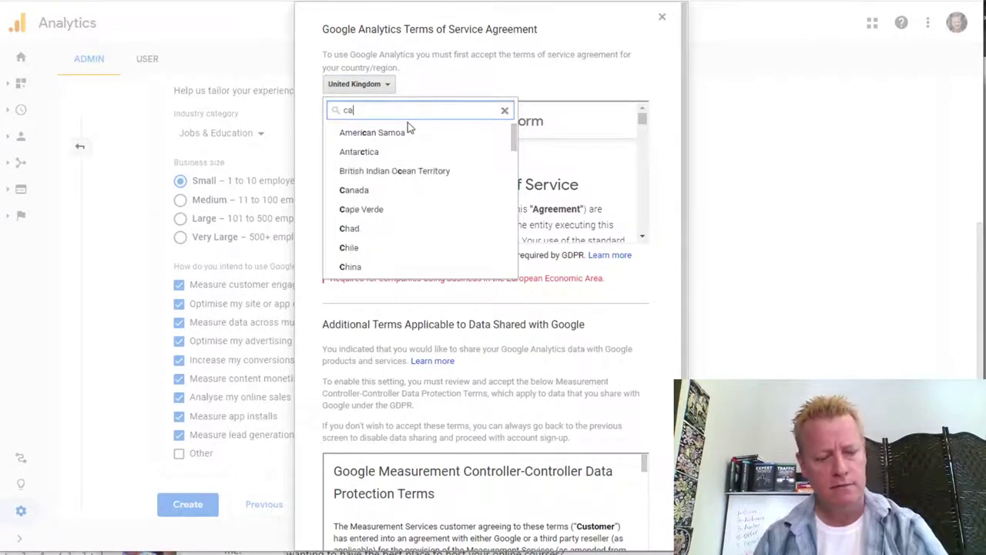
pyautogui.click(406, 151)
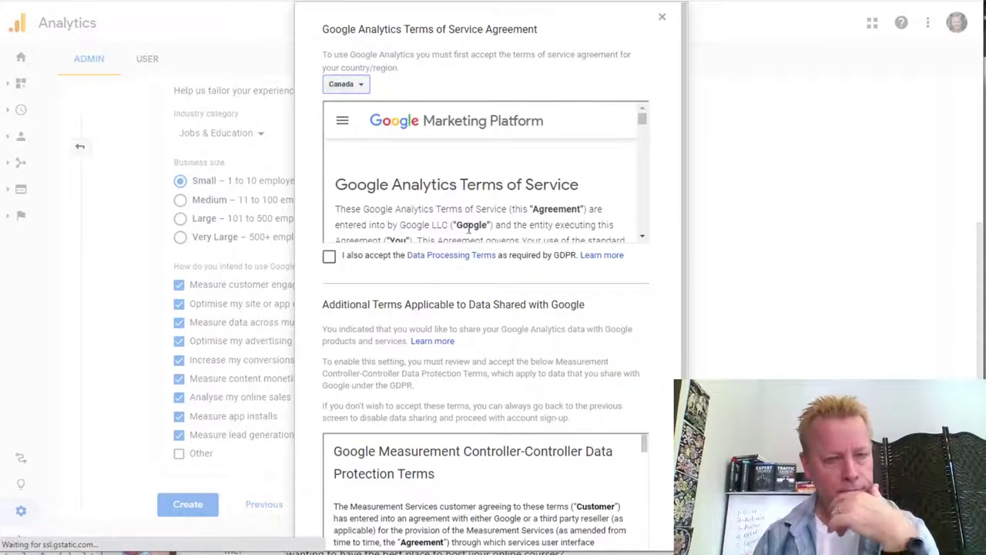
pyautogui.click(329, 257)
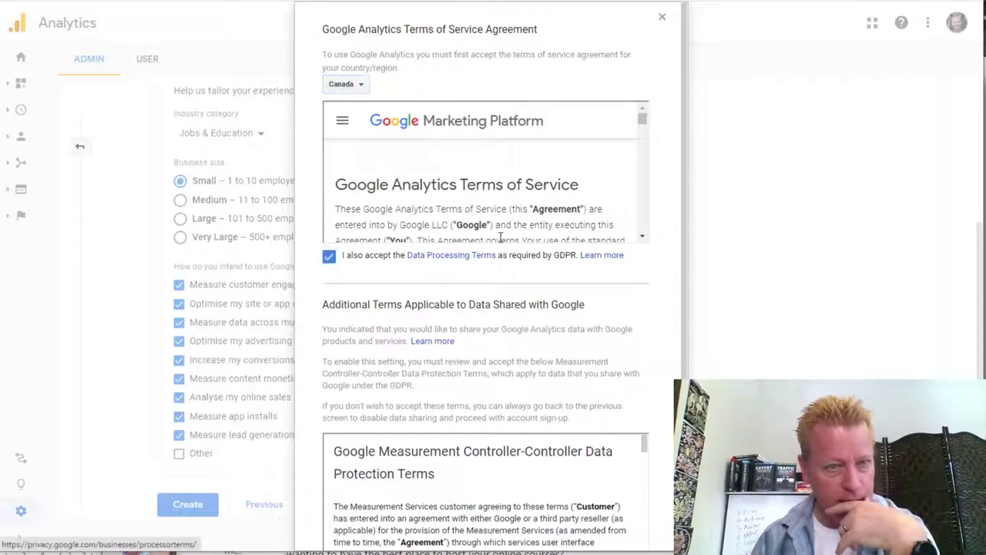
pyautogui.scroll(-3, 524, 278)
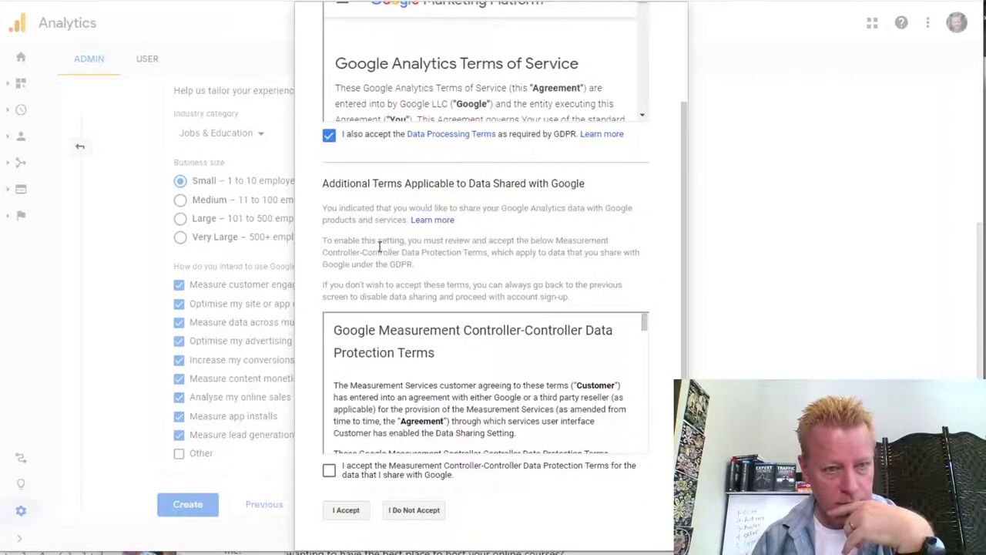
pyautogui.click(327, 470)
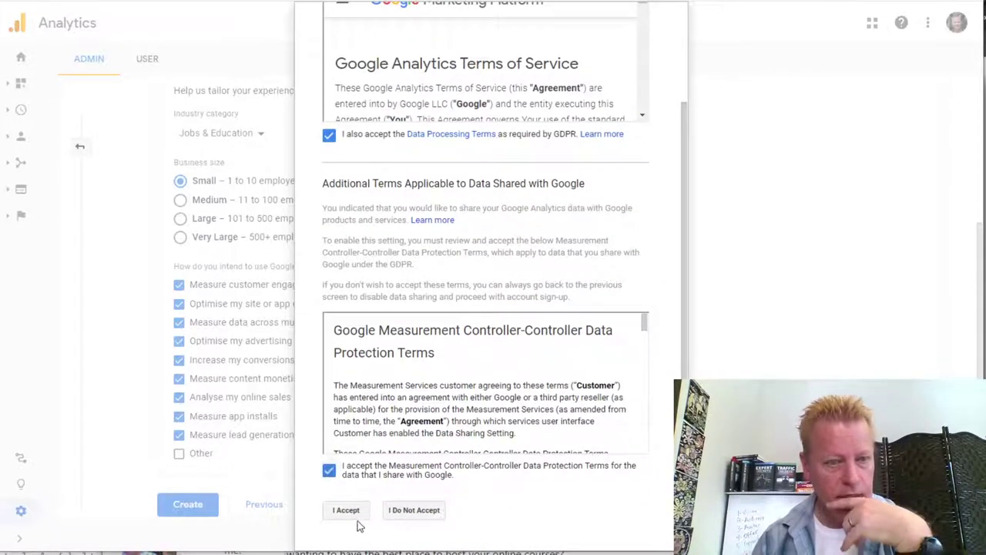
pyautogui.click(349, 512)
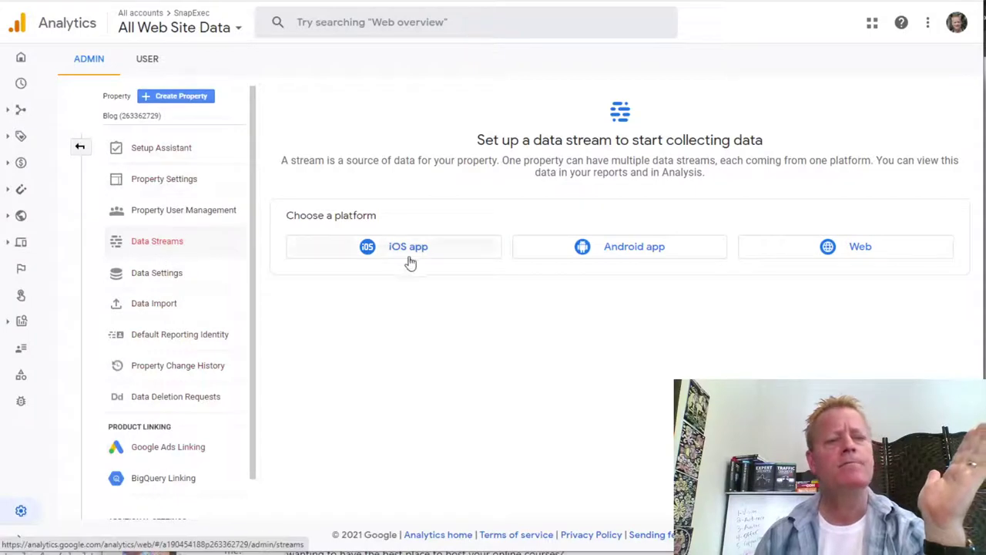
# Step: Create a web data stream named 'Blog' for the blog's website address
pyautogui.click(851, 248)
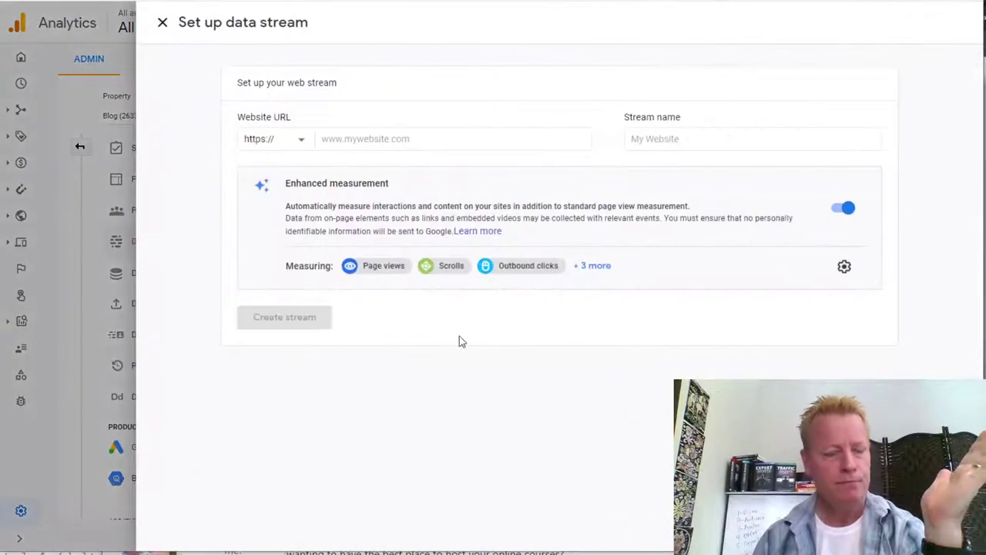
pyautogui.click(322, 146)
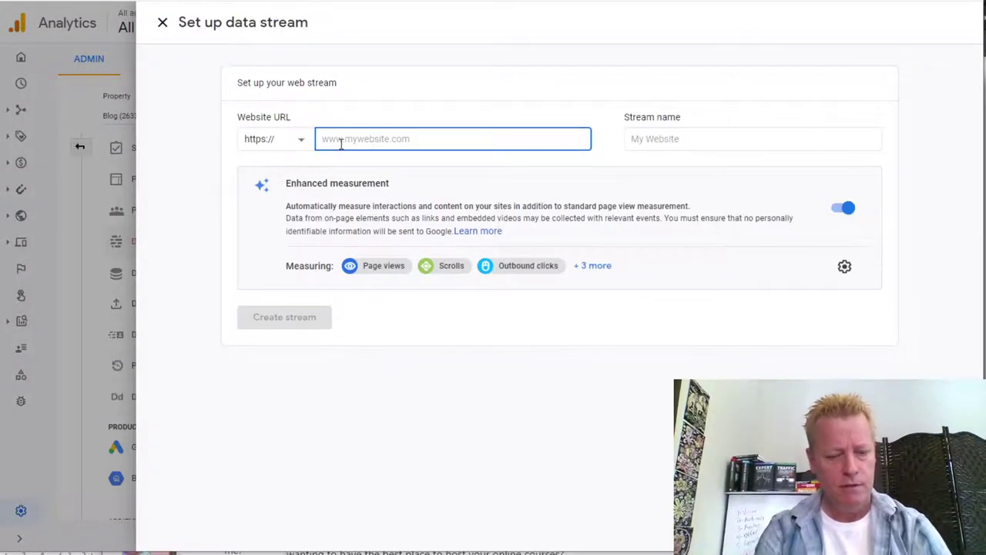
pyautogui.write('jeansergega')
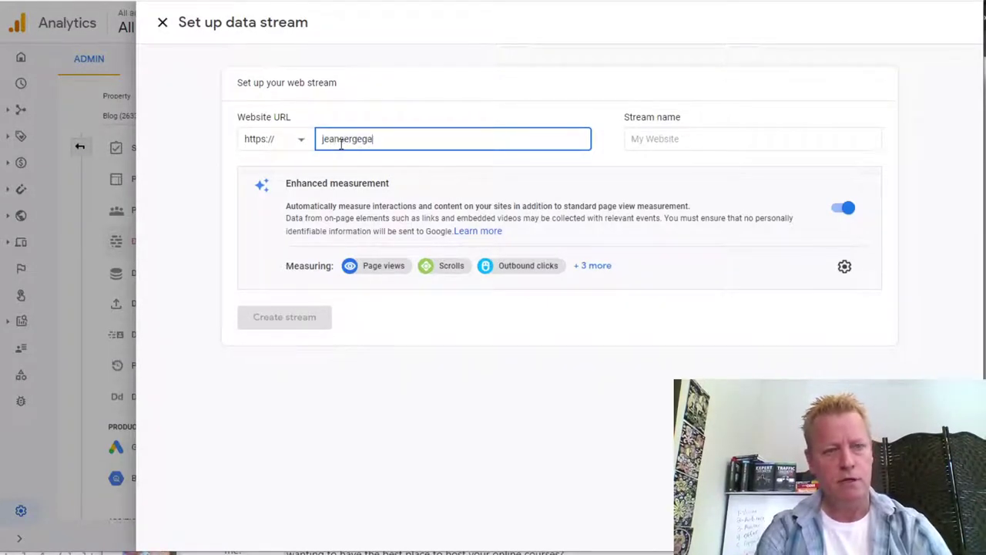
pyautogui.write('gnon.com')
pyautogui.click(692, 139)
pyautogui.write('Blog')
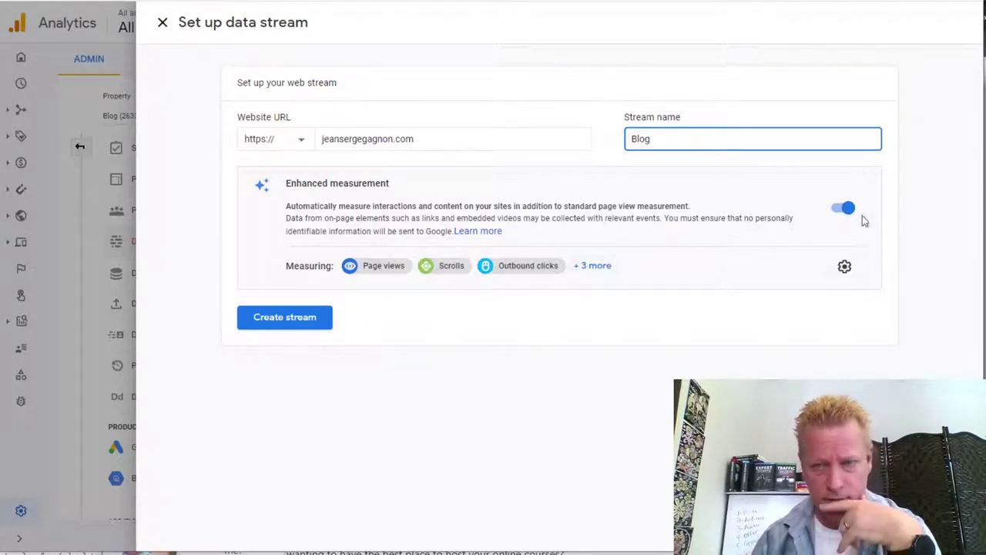
pyautogui.click(299, 322)
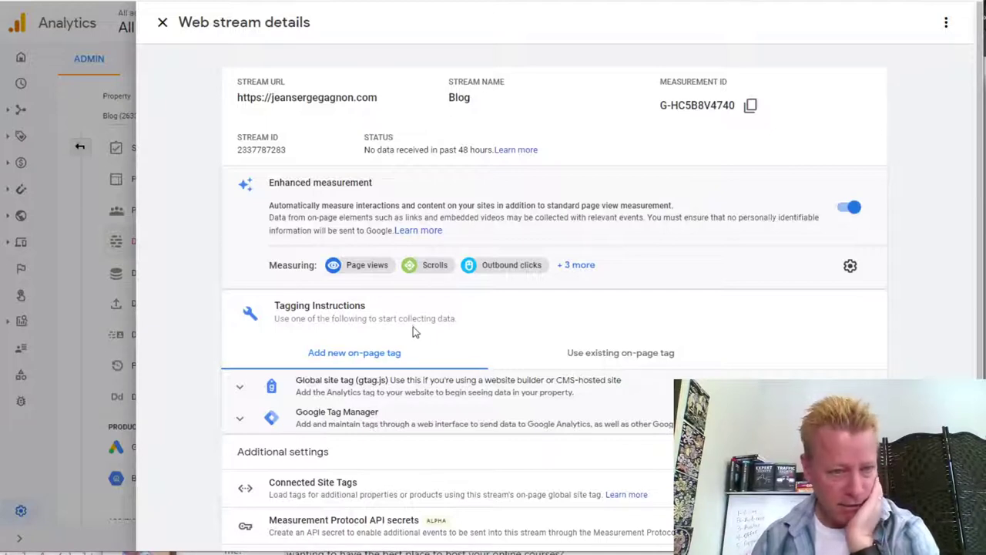
# Step: Browse the Blog stream's tagging instructions, expanding the Google Analytics and Tag Manager tag options
pyautogui.click(619, 355)
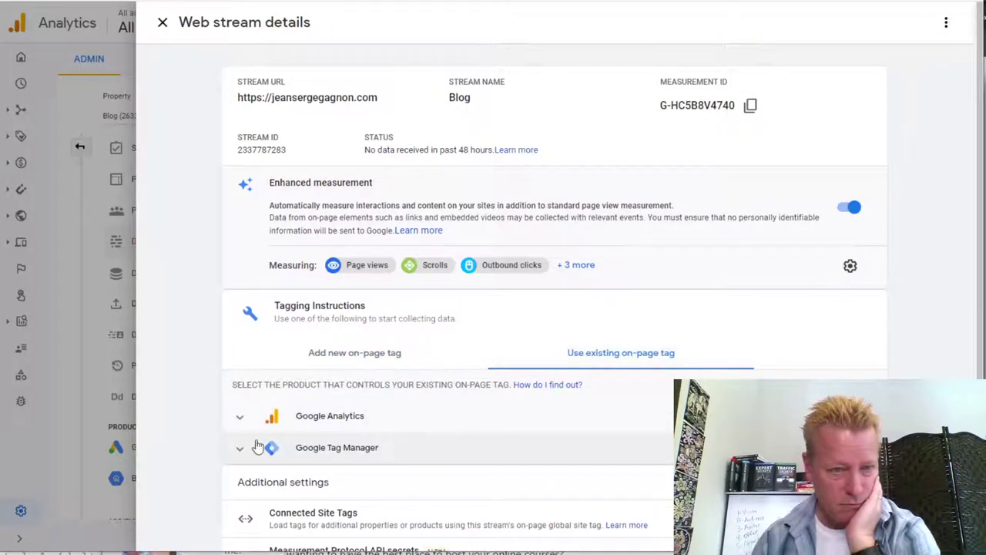
pyautogui.scroll(-1, 378, 429)
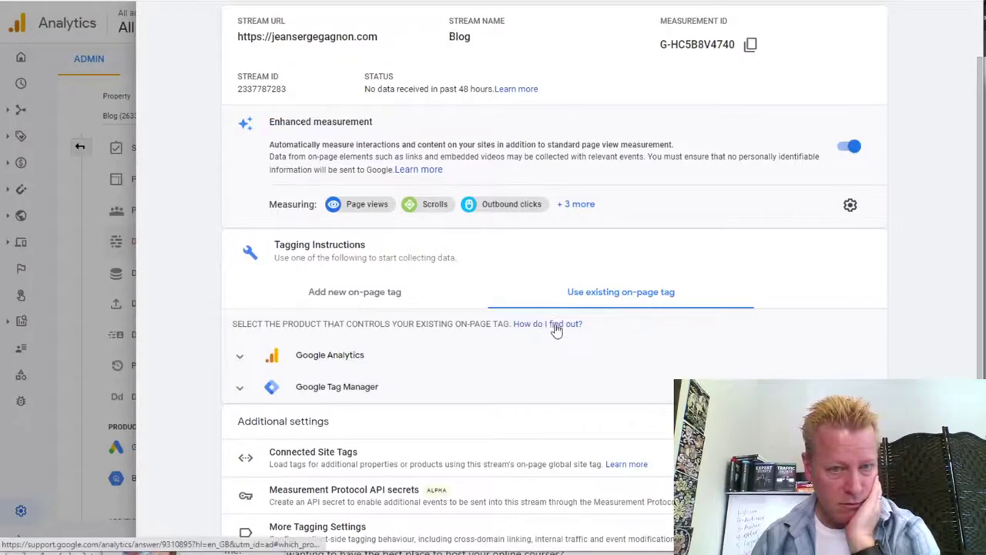
pyautogui.click(239, 391)
pyautogui.click(239, 393)
pyautogui.click(239, 360)
pyautogui.click(239, 364)
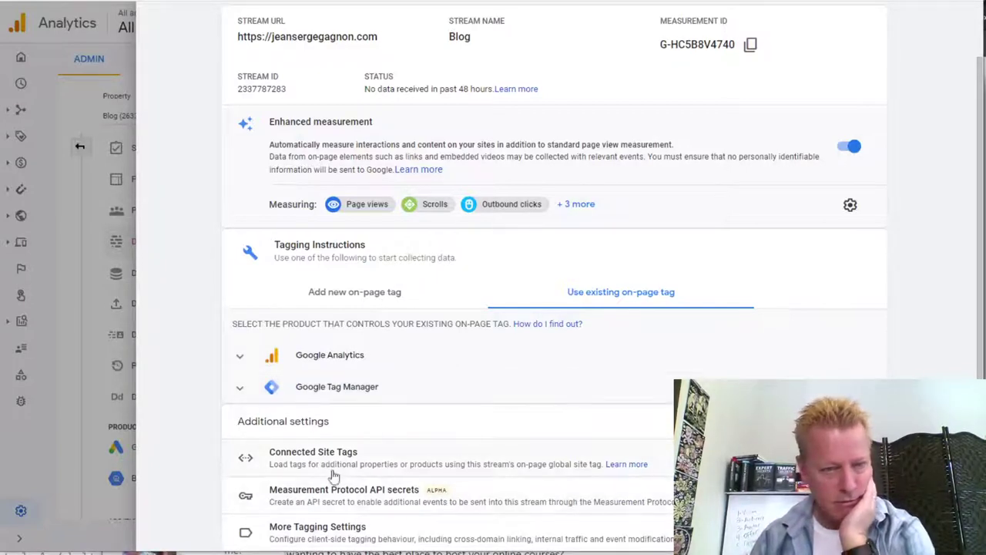
pyautogui.click(376, 298)
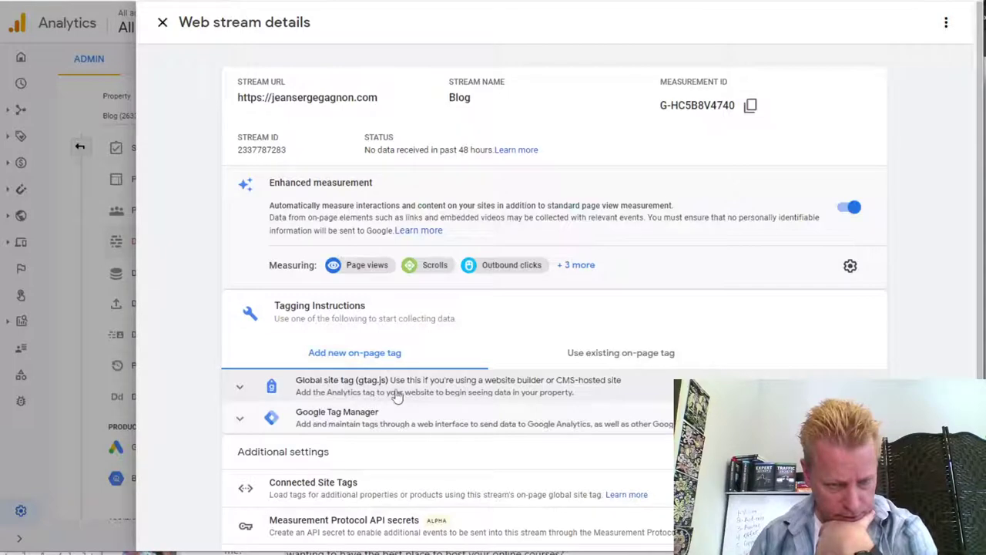
pyautogui.click(240, 423)
pyautogui.scroll(-2, 474, 447)
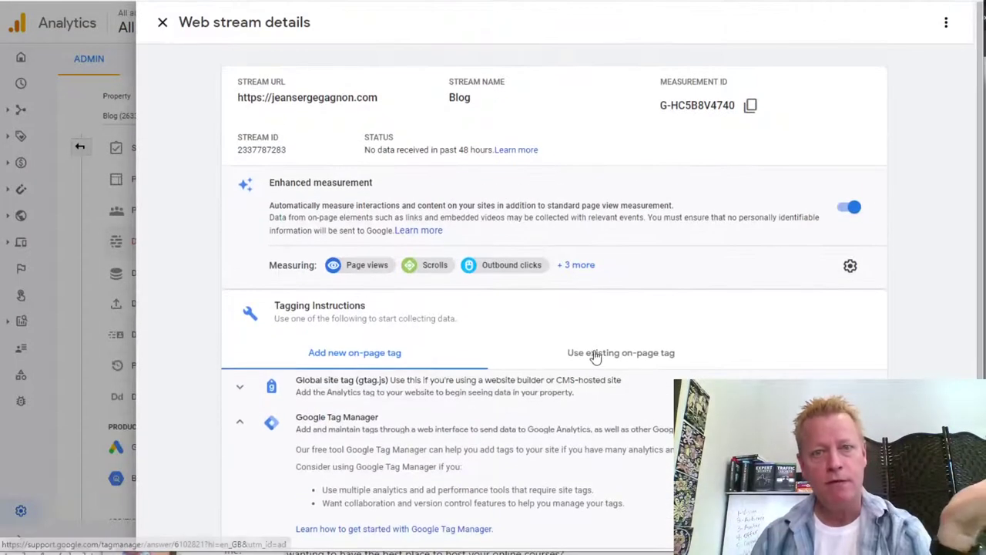
# Step: Select the measurement ID after G-, then close the Web stream details panel
pyautogui.doubleClick(683, 108)
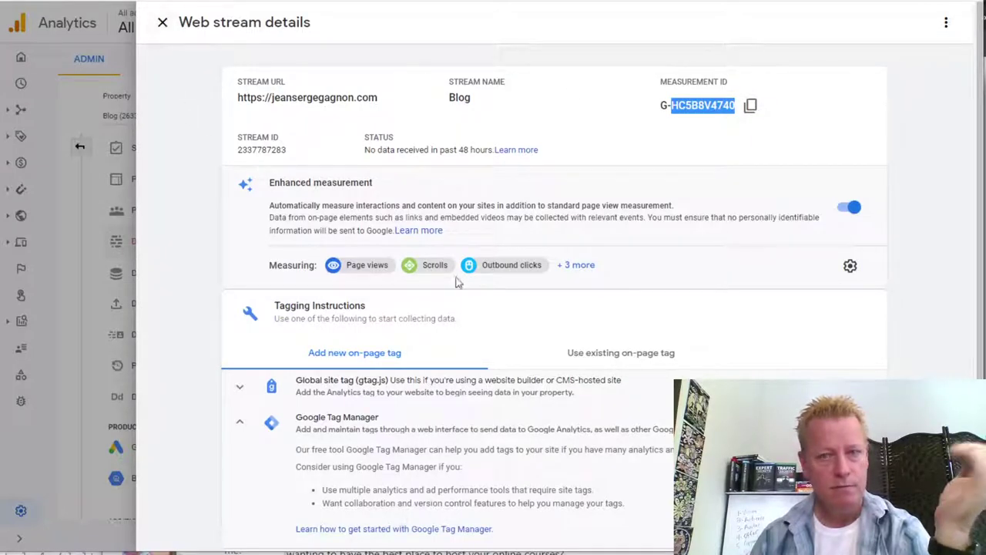
pyautogui.scroll(-2, 366, 288)
pyautogui.scroll(2, 365, 288)
pyautogui.click(162, 22)
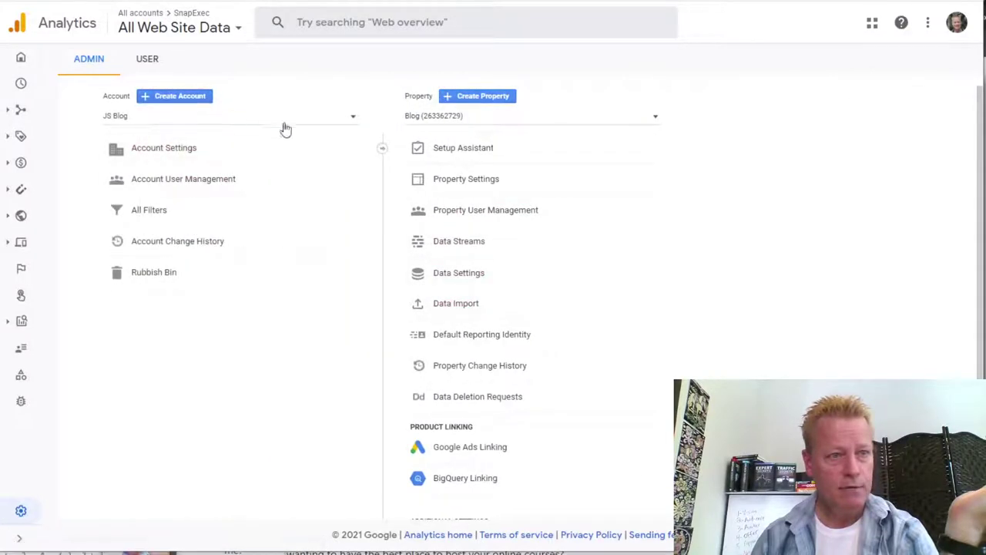
# Step: Pick SnapExec from the account dropdown and open its property's Property Settings
pyautogui.click(354, 120)
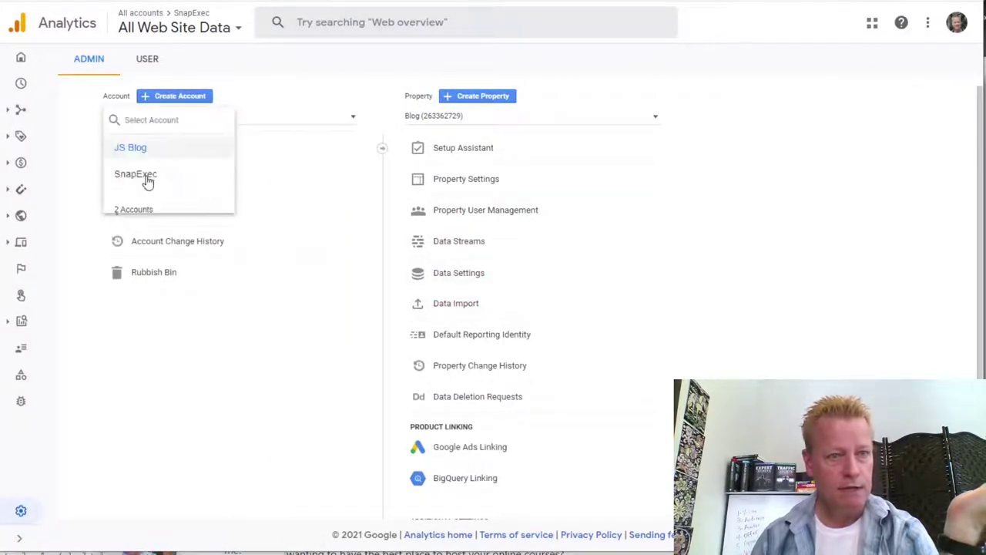
pyautogui.click(146, 182)
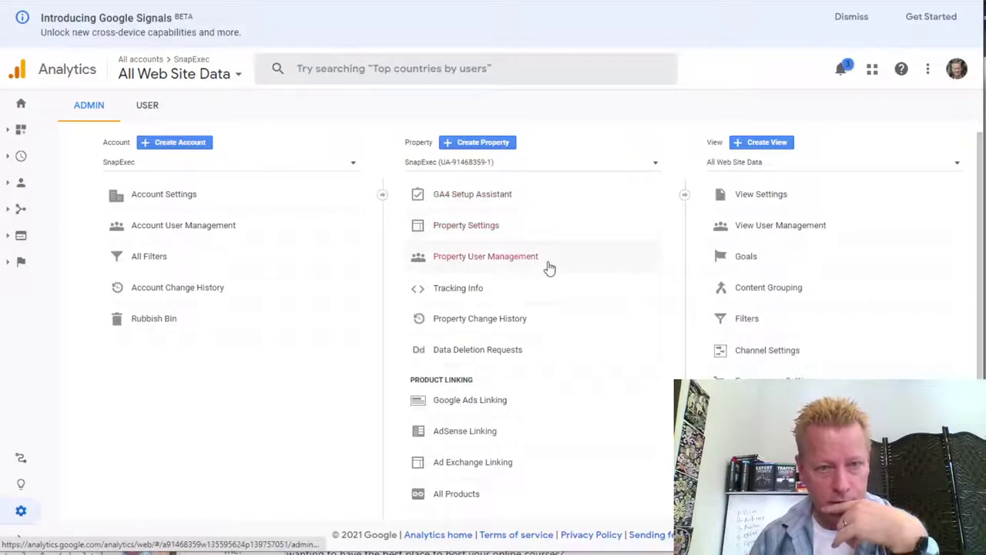
pyautogui.click(535, 227)
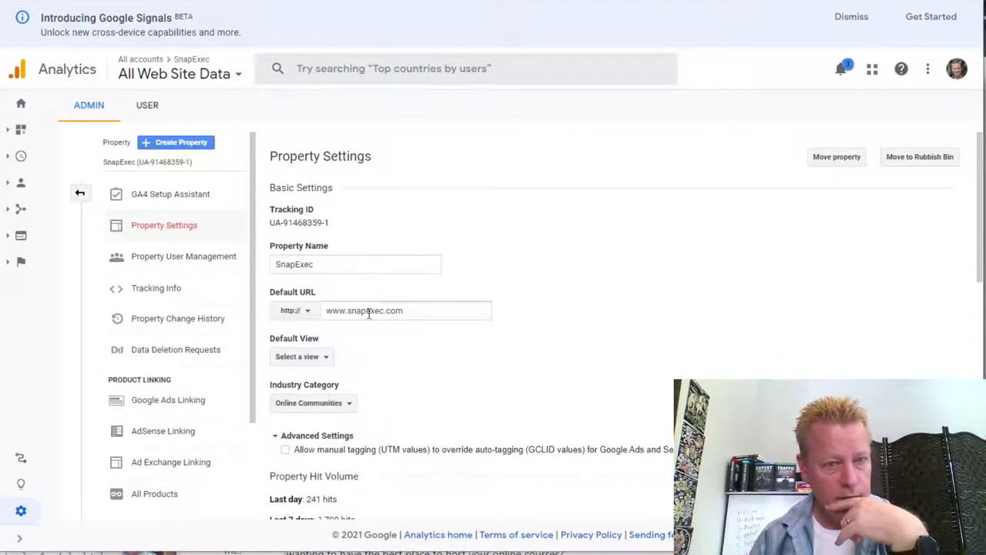
# Step: Change the property's default URL protocol to https and save the settings
pyautogui.scroll(-1, 474, 315)
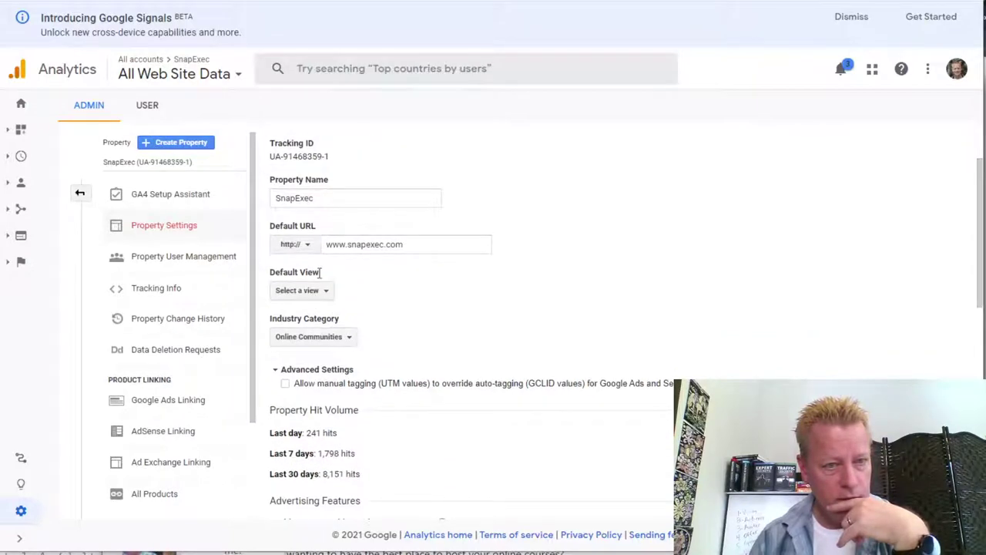
pyautogui.click(313, 249)
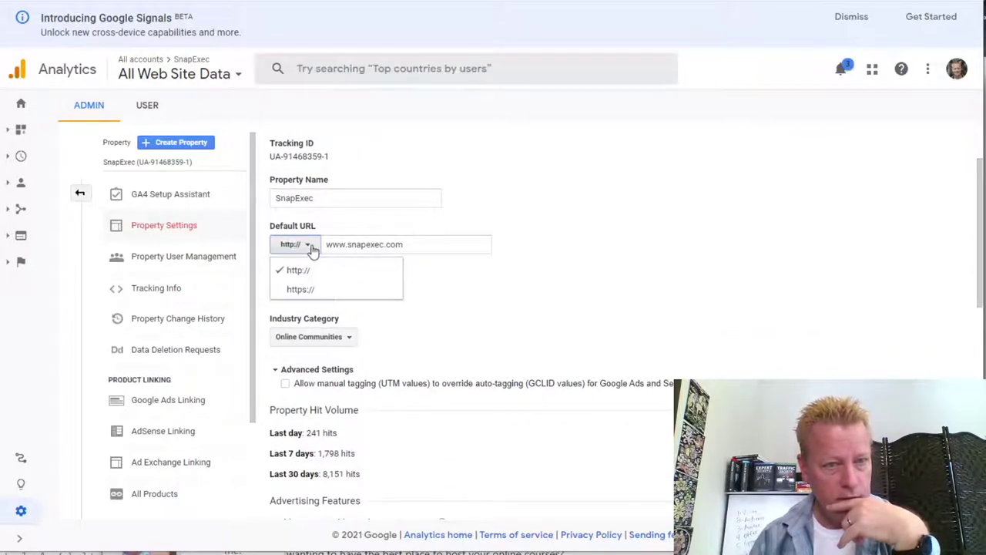
pyautogui.click(378, 290)
pyautogui.scroll(-2, 538, 275)
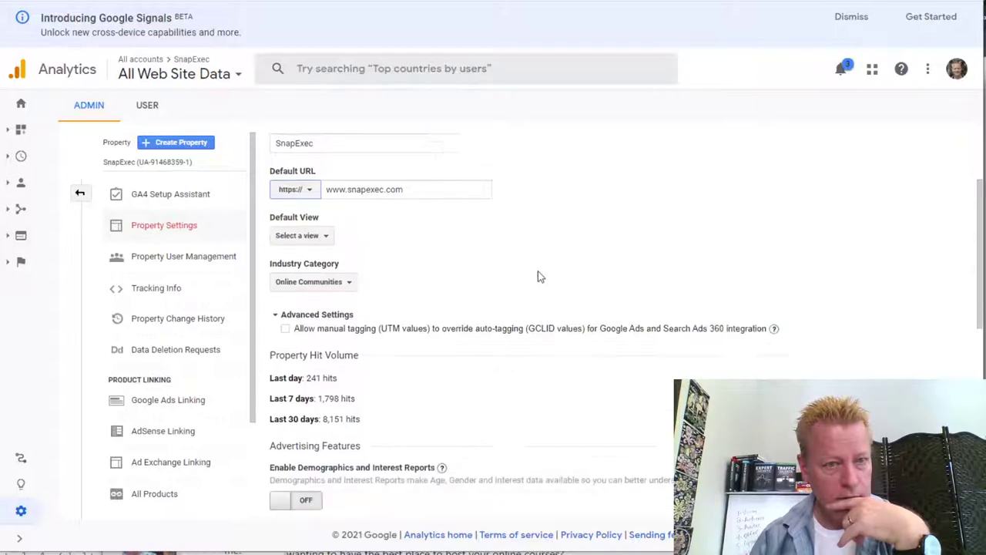
pyautogui.scroll(-1, 368, 408)
pyautogui.scroll(-1, 373, 403)
pyautogui.scroll(2, 349, 212)
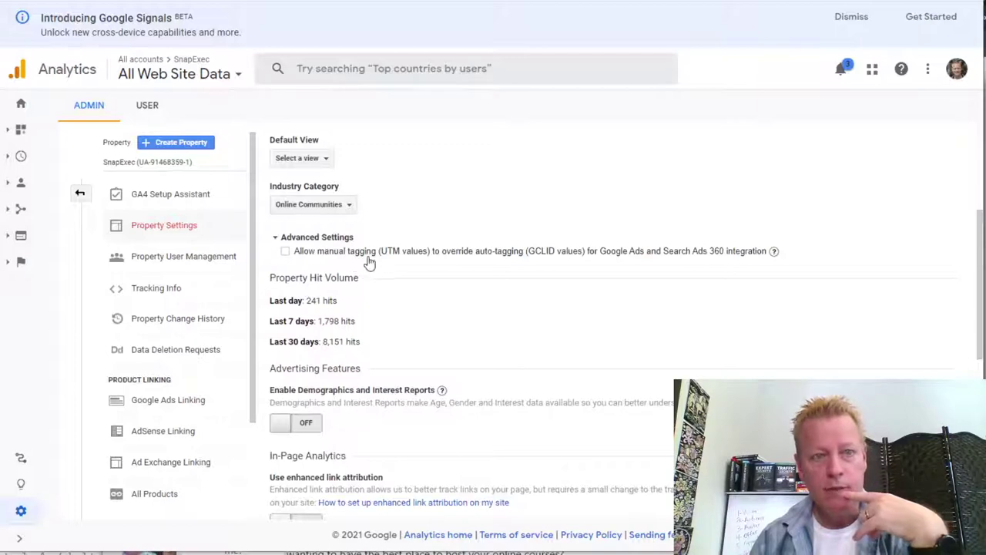
pyautogui.scroll(-3, 459, 301)
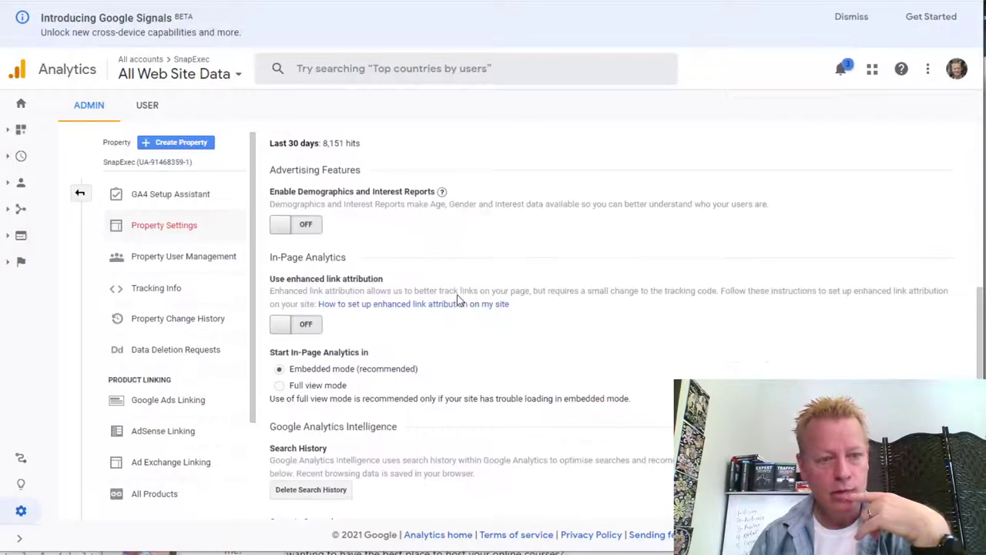
pyautogui.scroll(-3, 440, 374)
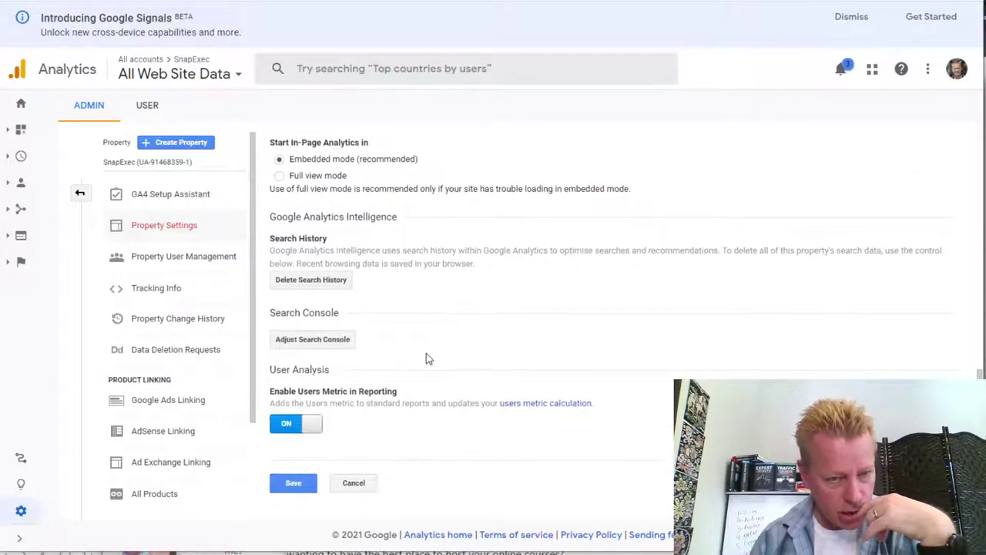
pyautogui.click(299, 484)
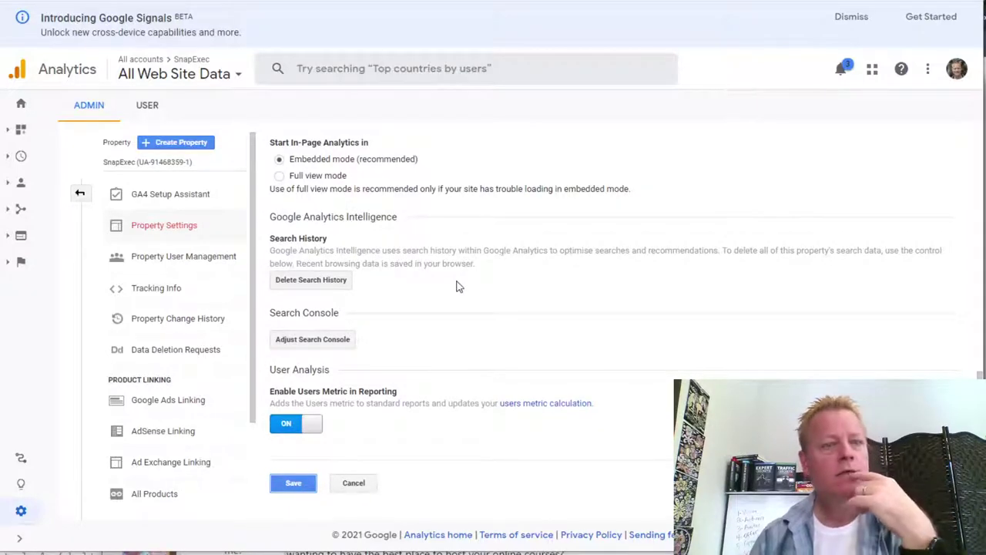
pyautogui.scroll(10, 470, 309)
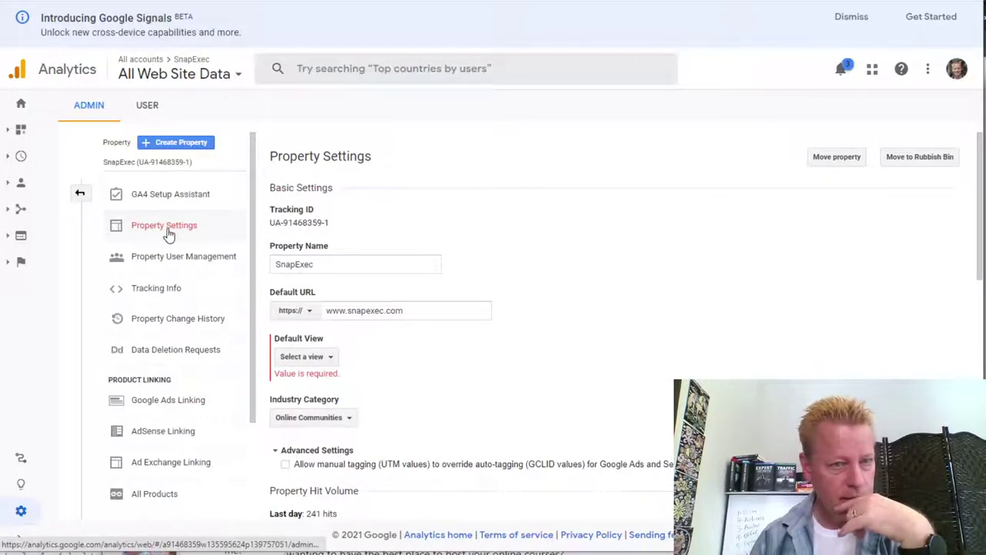
# Step: Set the Default View to All Web Site Data and save the property settings
pyautogui.doubleClick(290, 223)
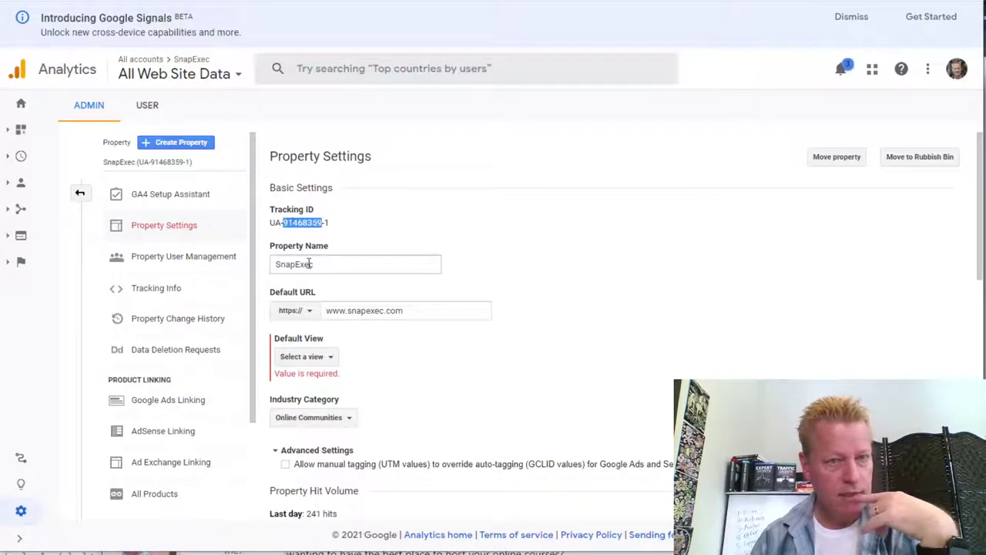
pyautogui.doubleClick(309, 264)
pyautogui.click(376, 268)
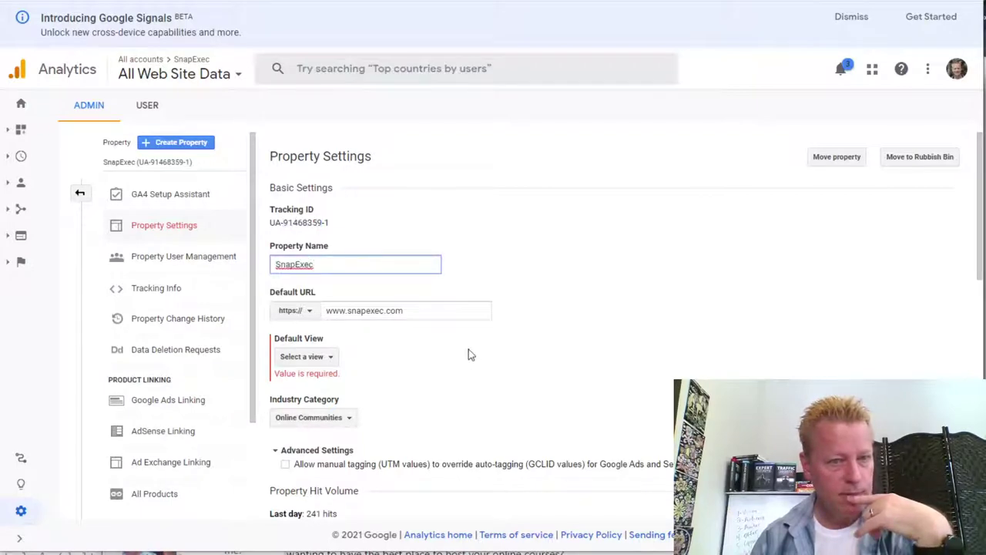
pyautogui.scroll(-2, 470, 355)
pyautogui.click(328, 227)
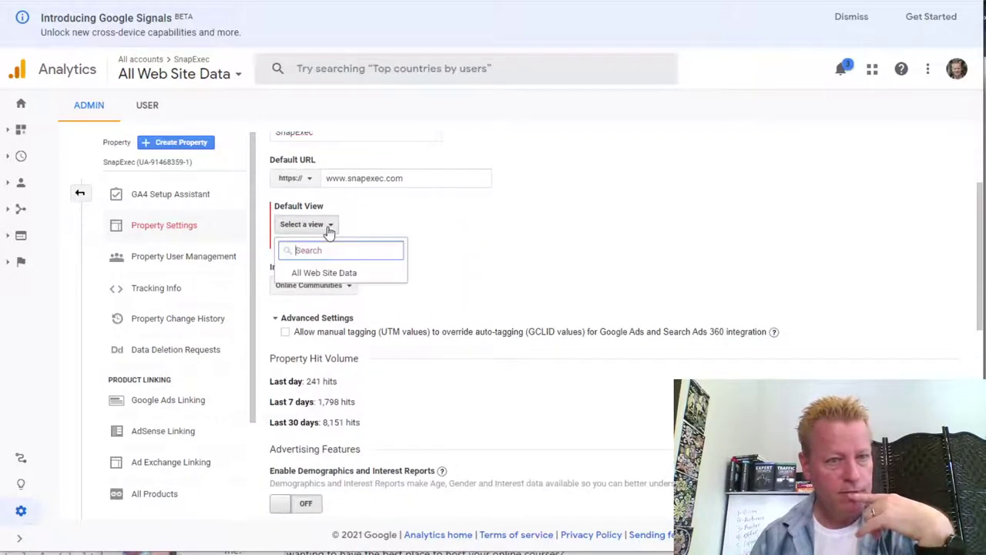
pyautogui.click(323, 273)
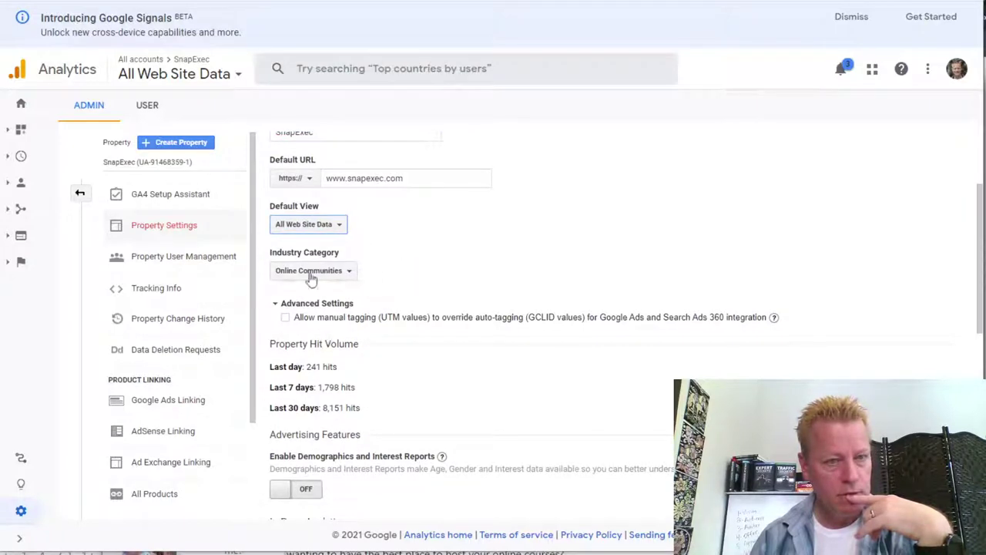
pyautogui.scroll(-10, 318, 288)
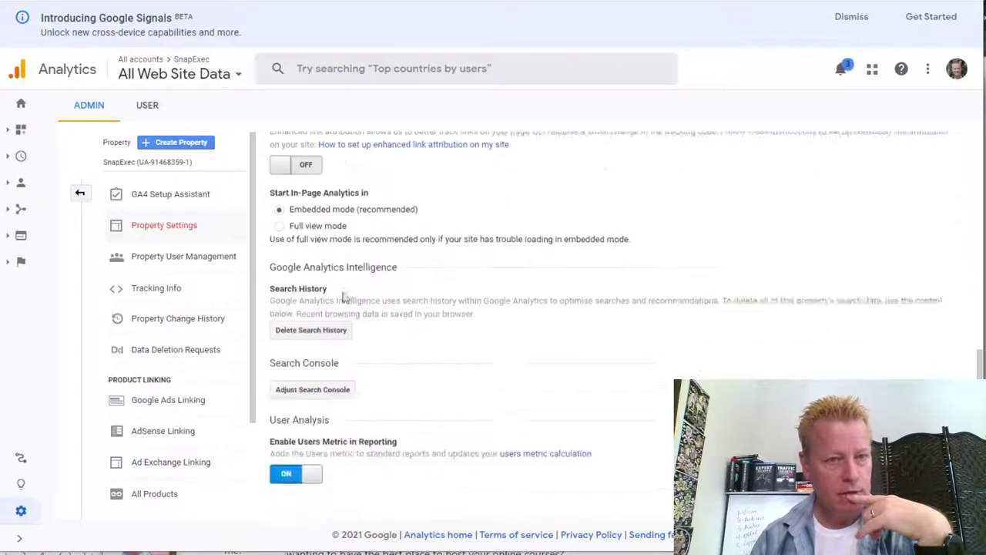
pyautogui.click(310, 478)
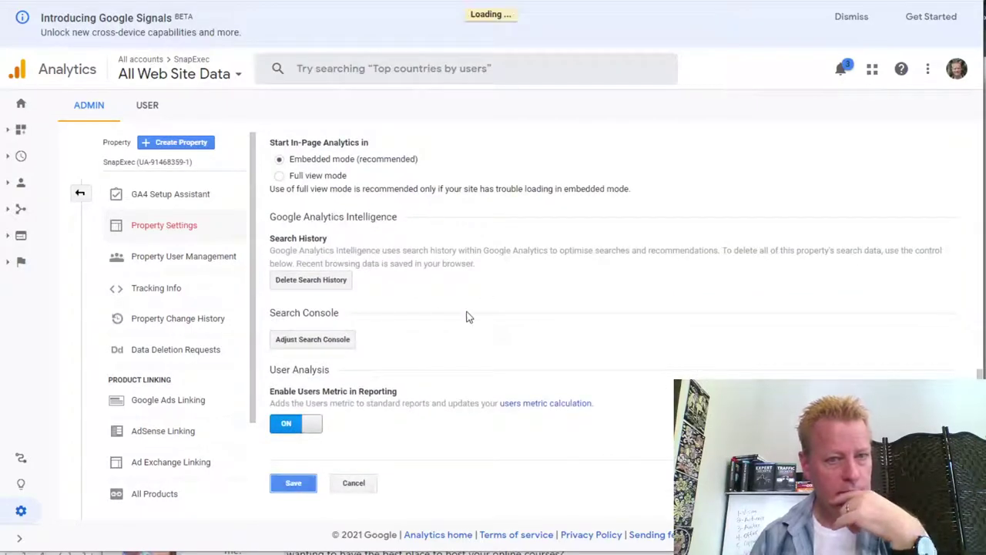
pyautogui.scroll(10, 499, 325)
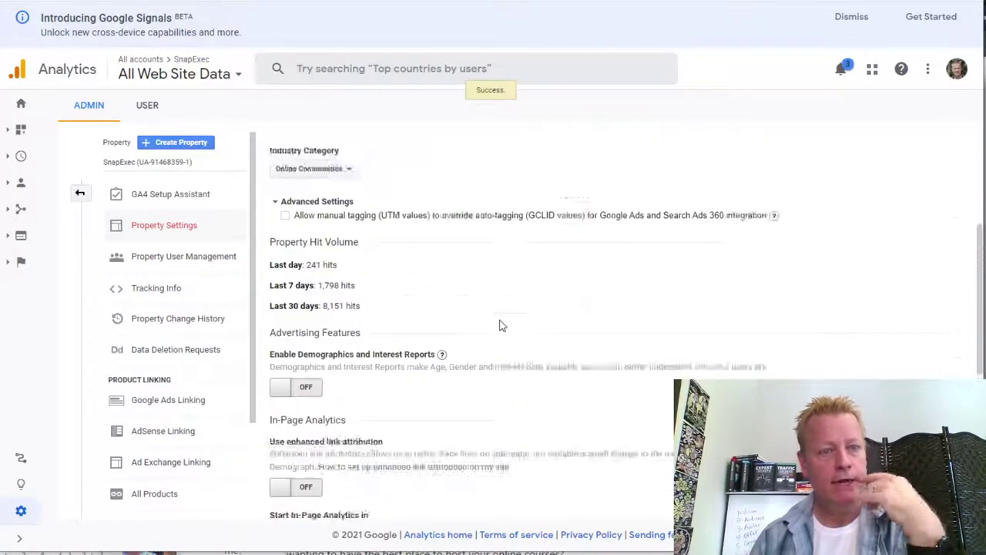
# Step: After a look at user permissions, open Tracking Info > Referral Exclusion List for SnapExec
pyautogui.click(194, 260)
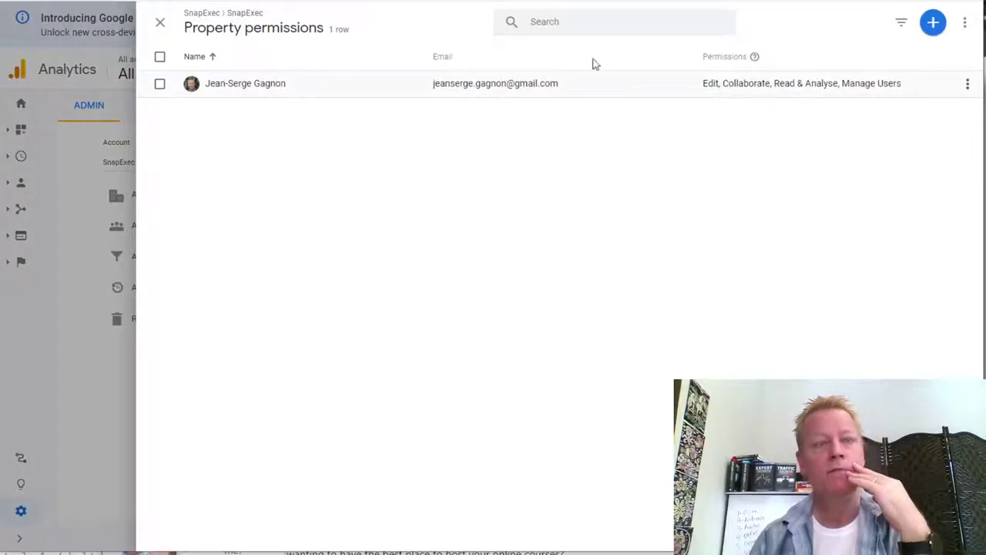
pyautogui.click(159, 23)
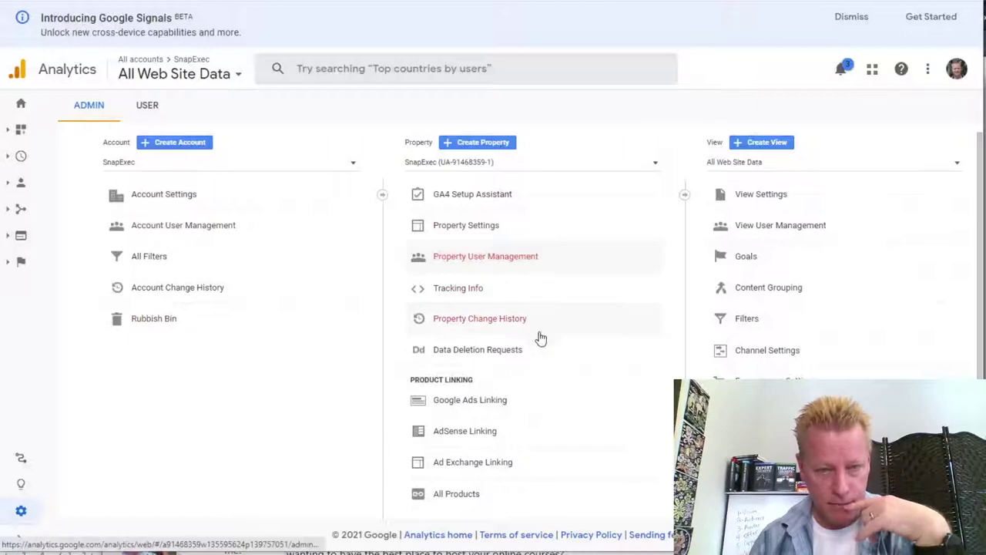
pyautogui.click(517, 291)
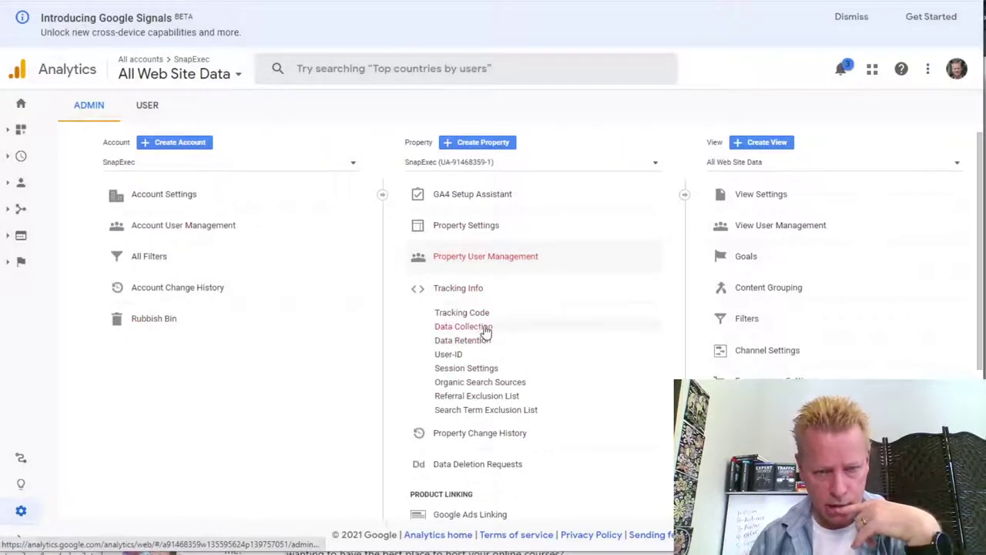
pyautogui.click(490, 397)
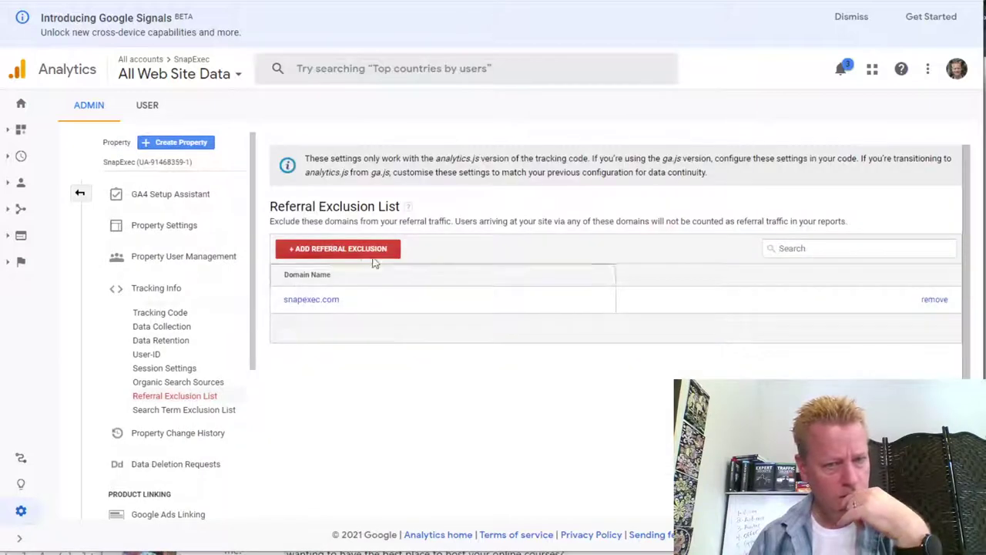
pyautogui.click(366, 254)
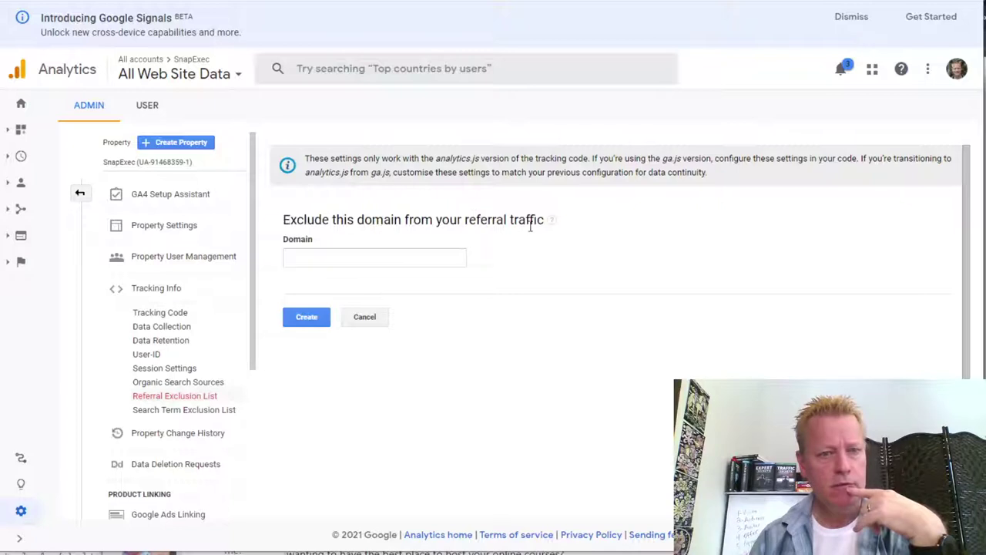
pyautogui.click(368, 319)
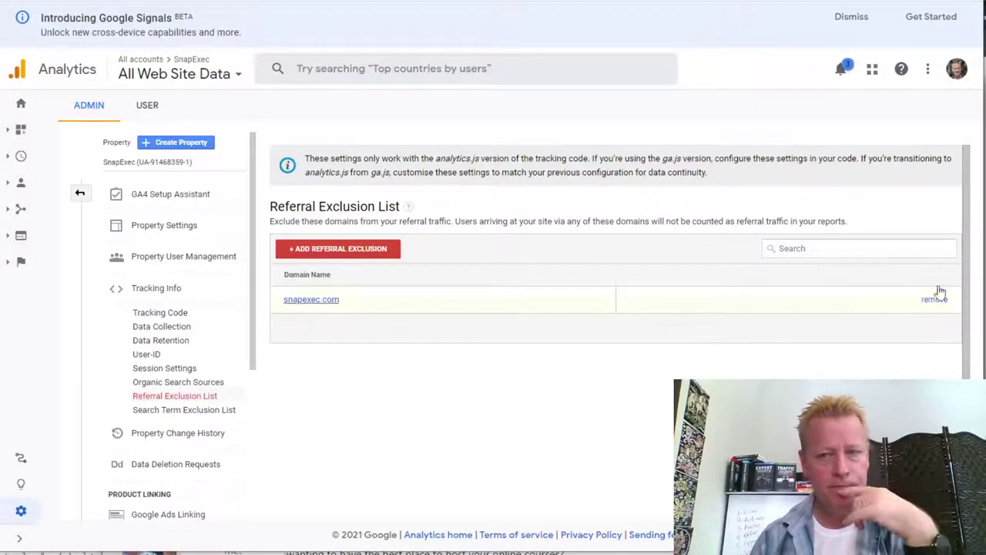
pyautogui.click(368, 250)
pyautogui.click(331, 261)
pyautogui.write('www.')
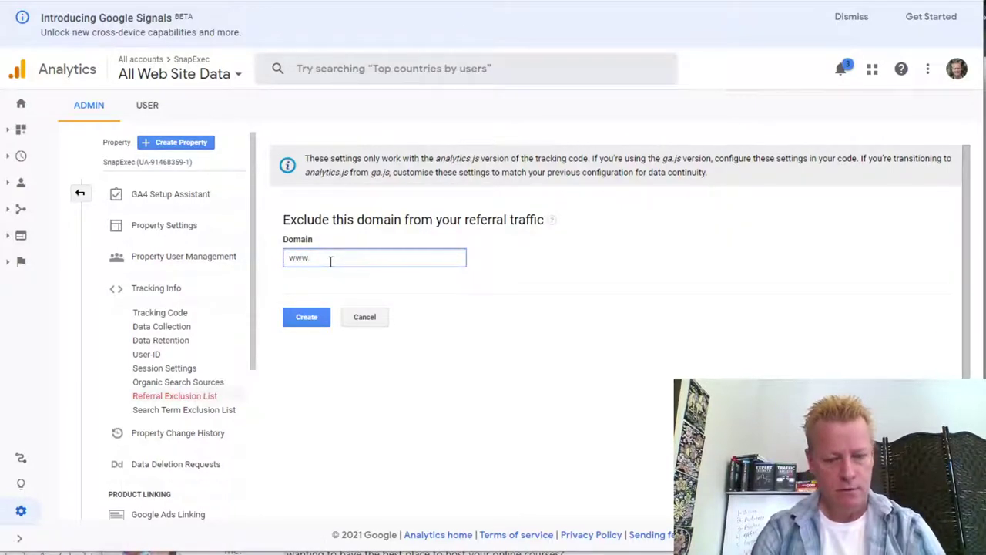
pyautogui.write('snapexec.om')
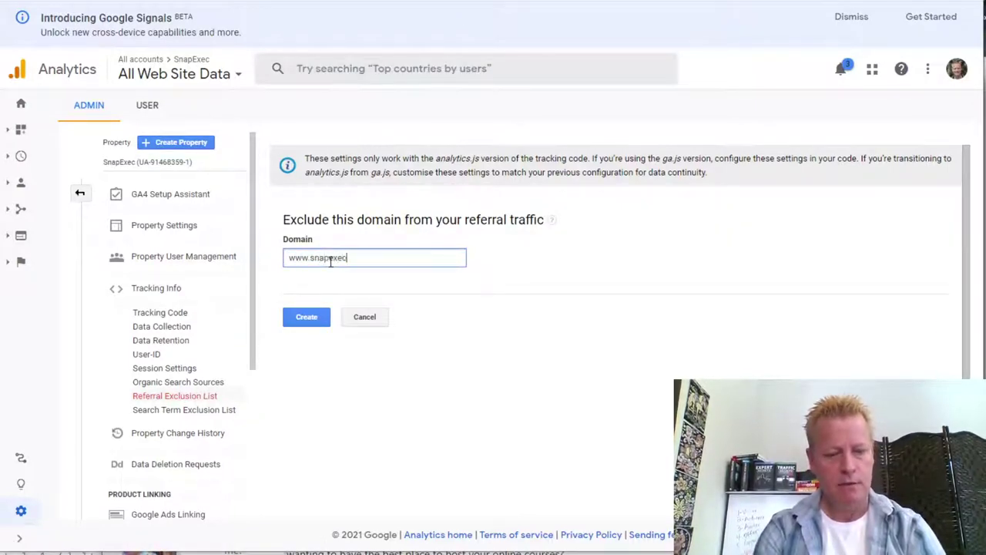
pyautogui.click(306, 320)
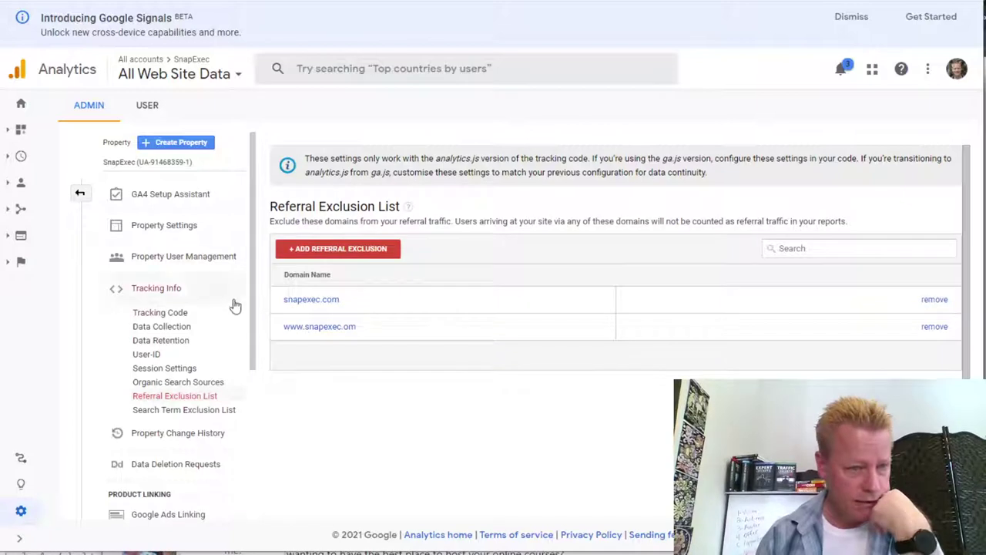
pyautogui.click(185, 412)
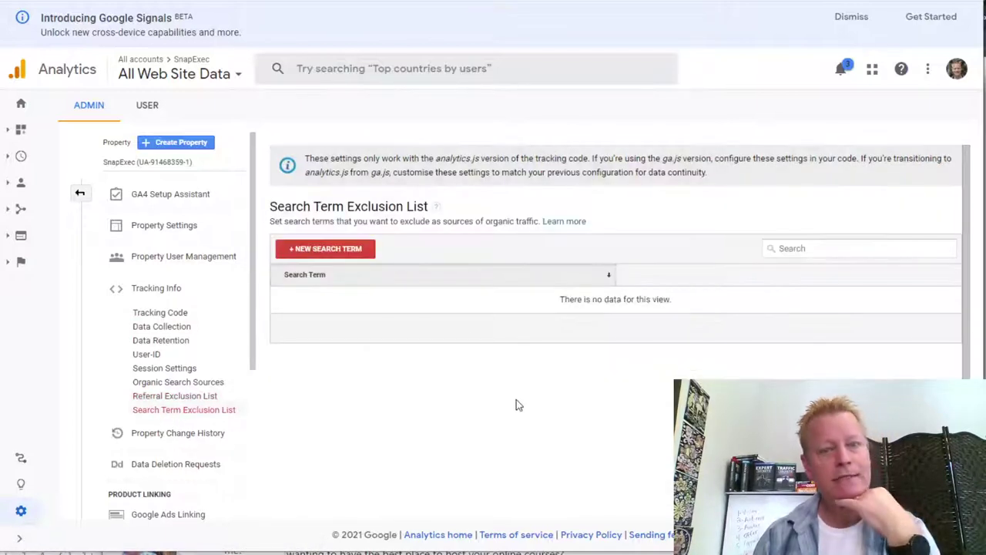
pyautogui.click(330, 255)
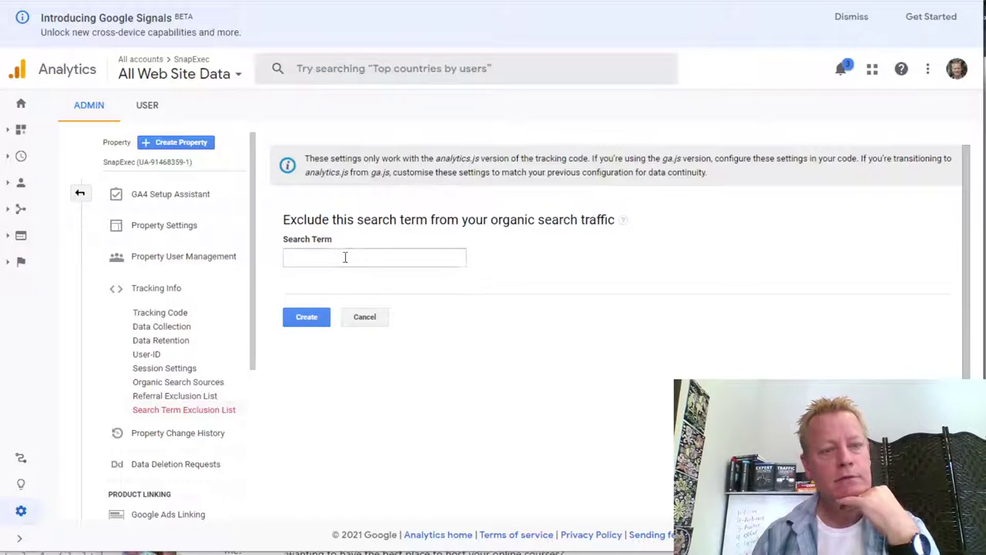
pyautogui.click(366, 321)
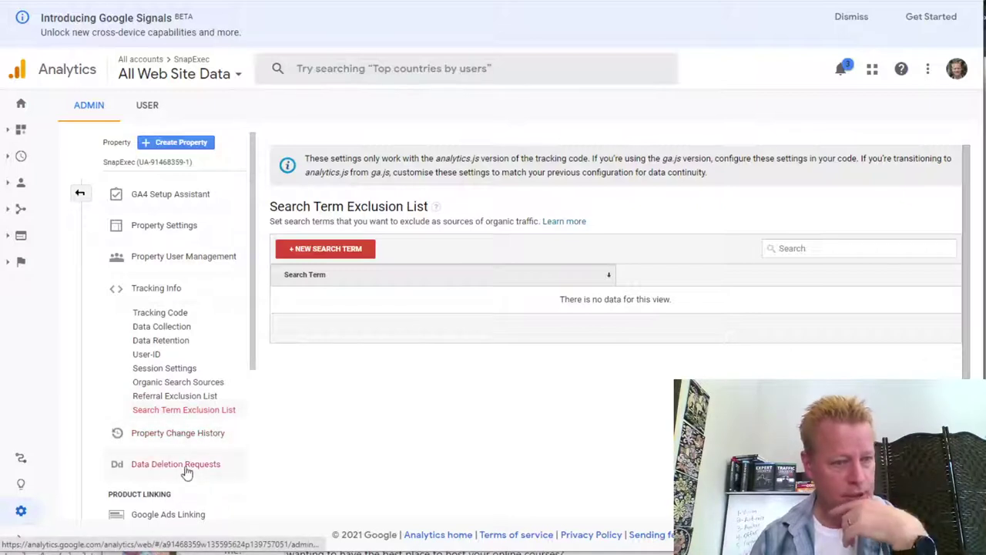
pyautogui.scroll(-3, 186, 472)
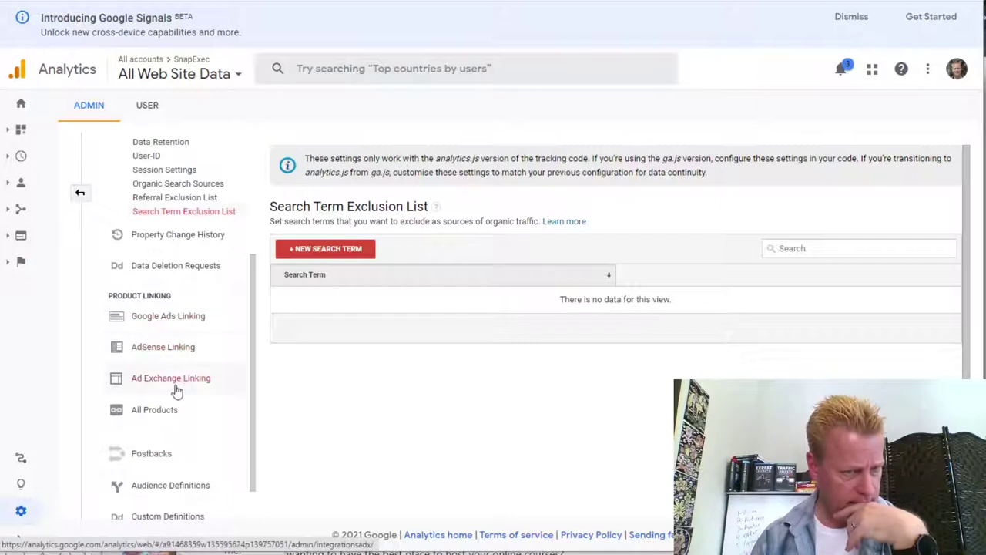
# Step: Start Google Ads linking by ticking the Ads account and continuing to Link configuration
pyautogui.click(183, 326)
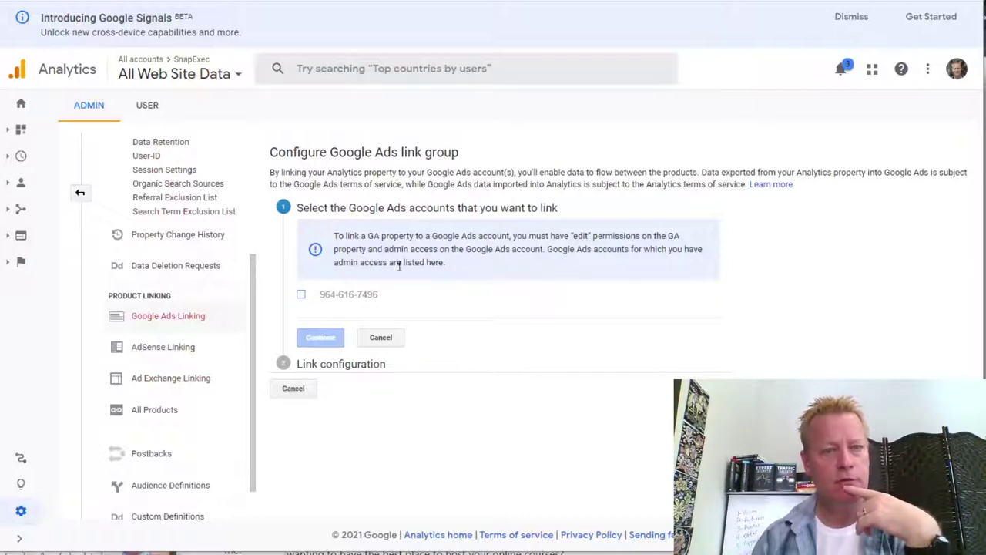
pyautogui.click(301, 295)
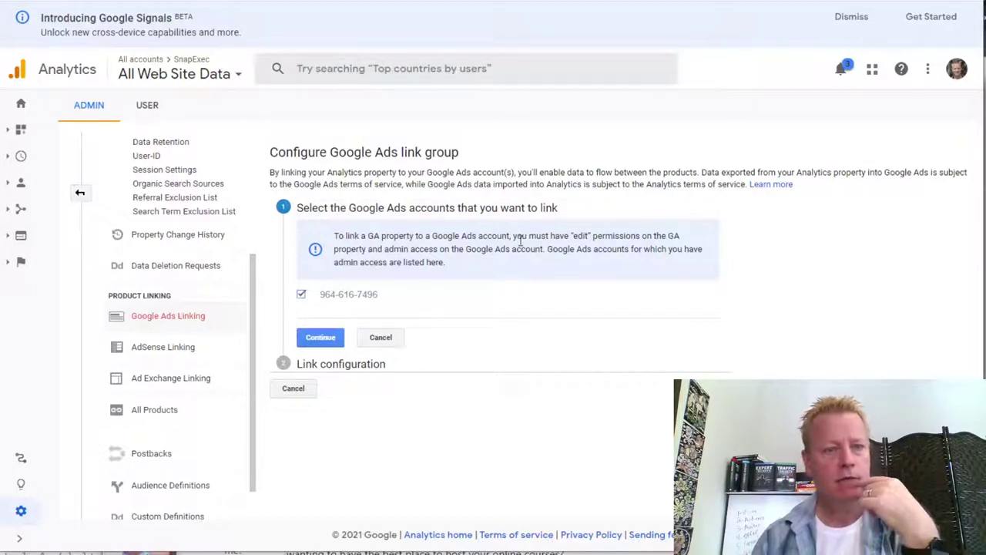
pyautogui.click(323, 342)
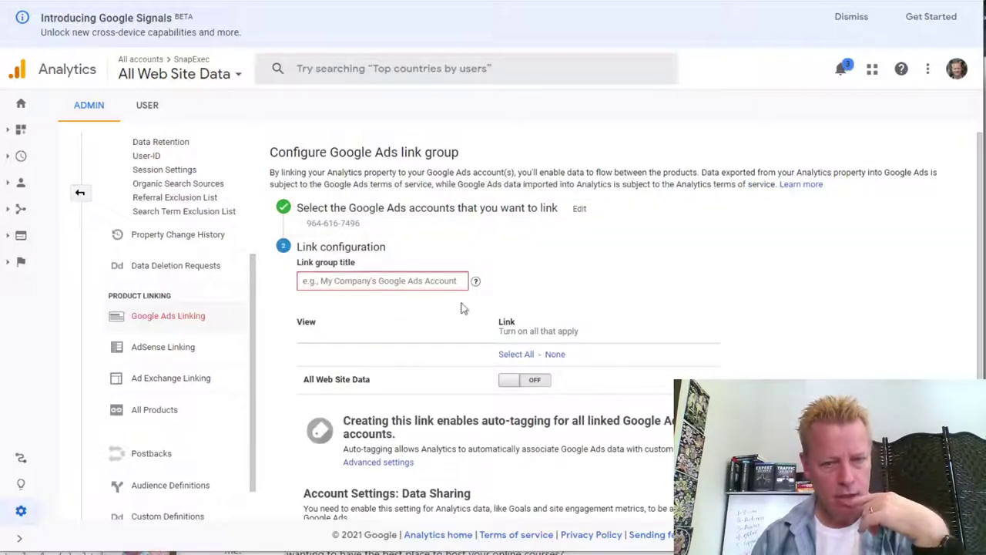
pyautogui.scroll(-1, 691, 357)
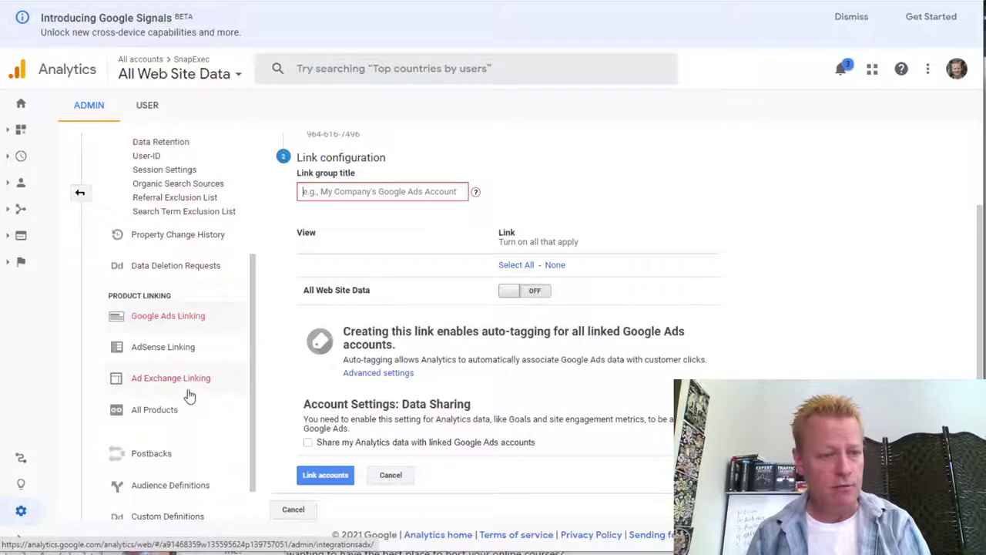
pyautogui.scroll(-1, 224, 423)
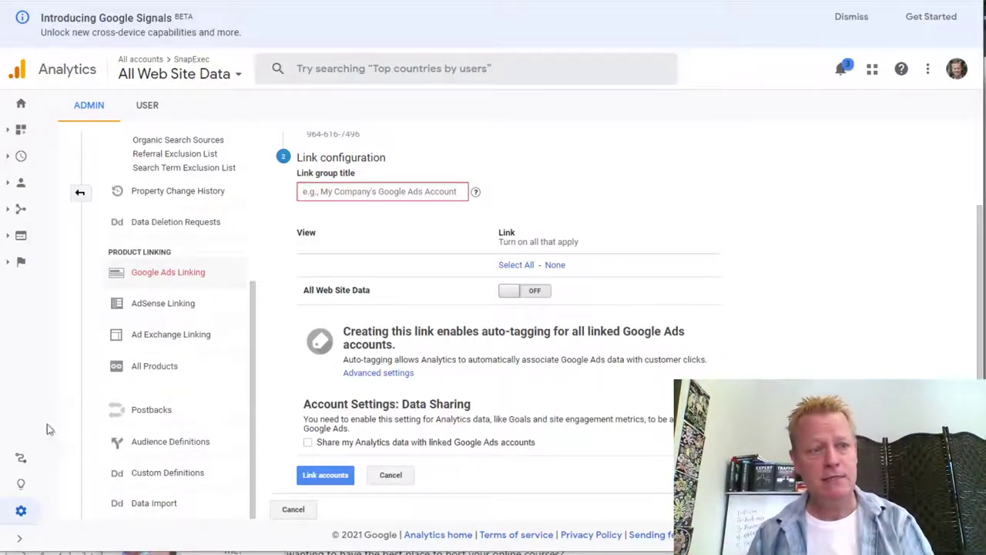
pyautogui.click(19, 538)
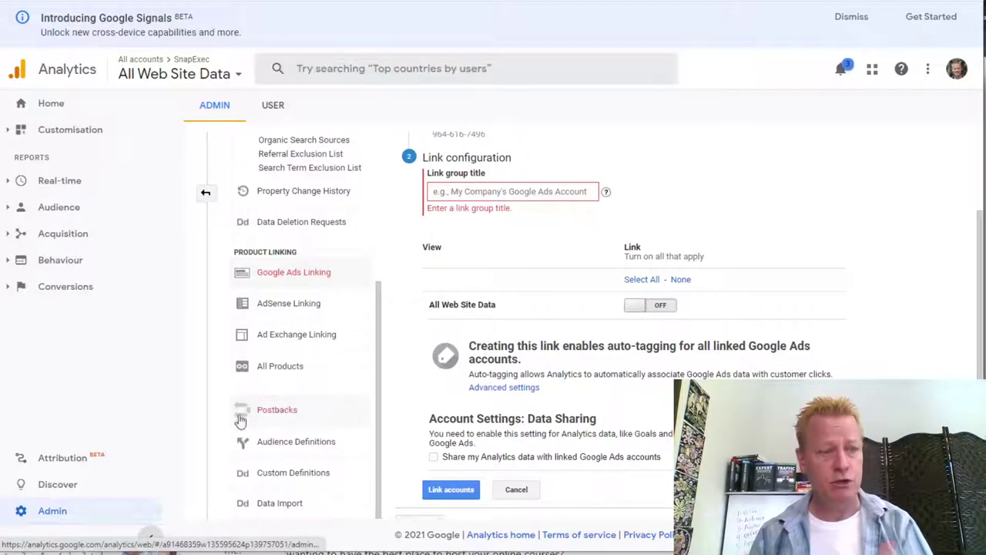
# Step: Open Conversions > Goals > Overview and go to goal setup for All Web Site Data
pyautogui.click(77, 286)
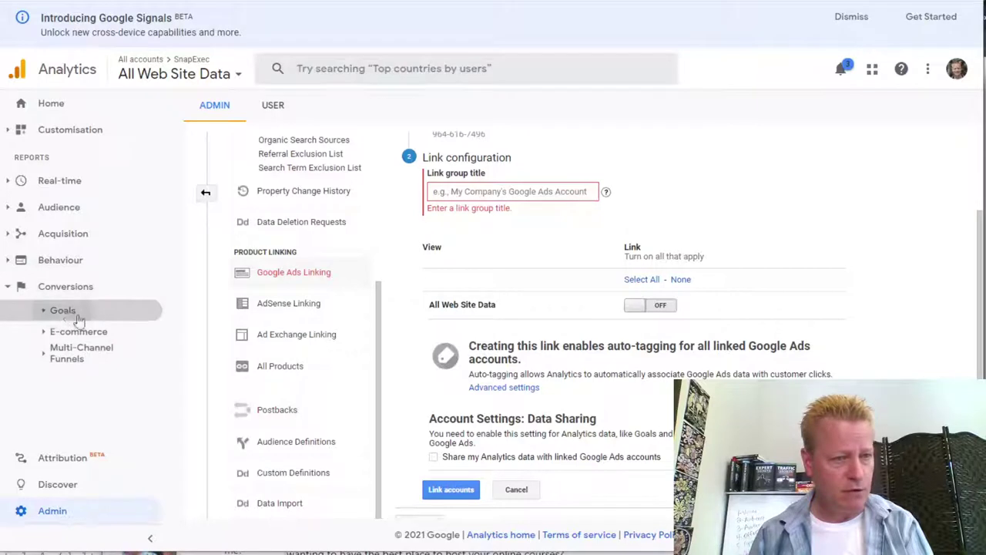
pyautogui.click(66, 311)
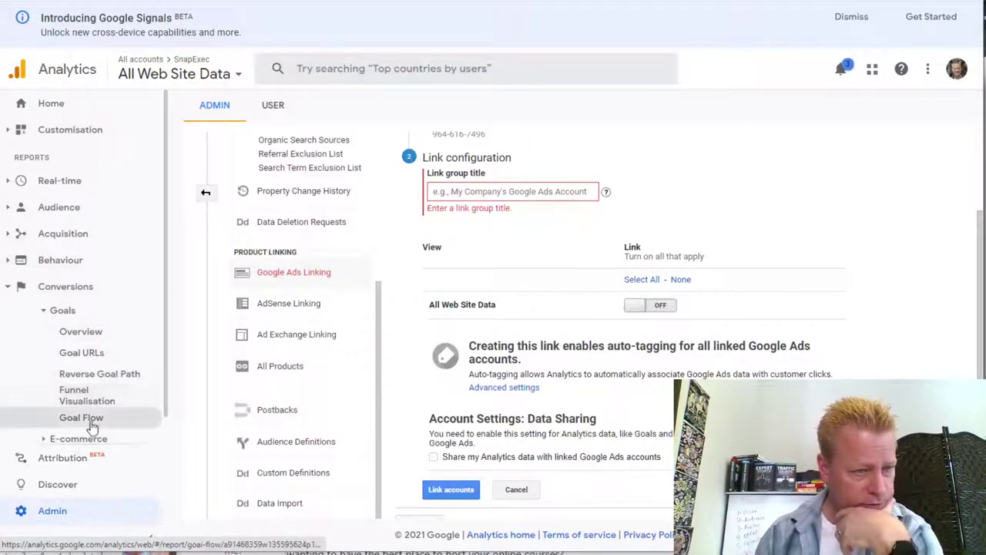
pyautogui.click(108, 331)
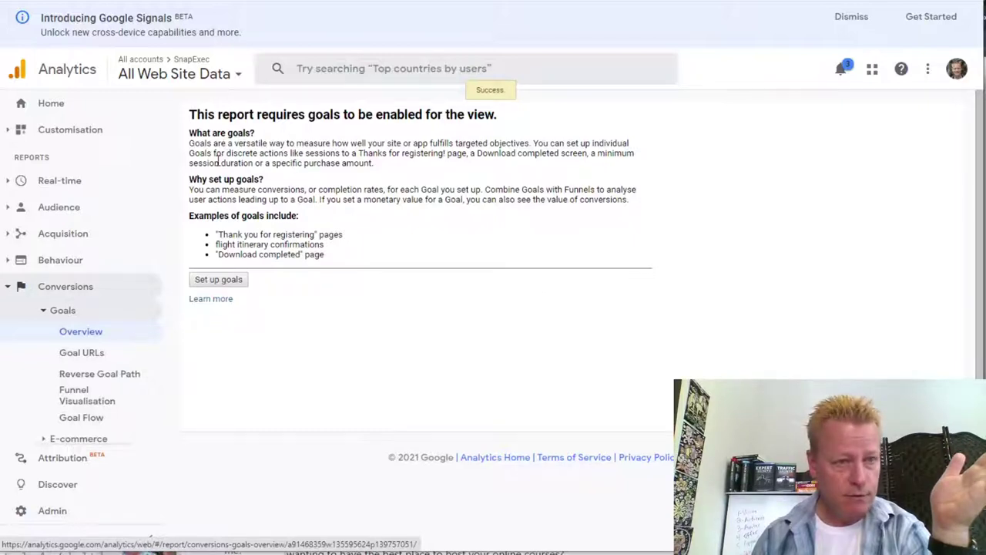
pyautogui.click(212, 282)
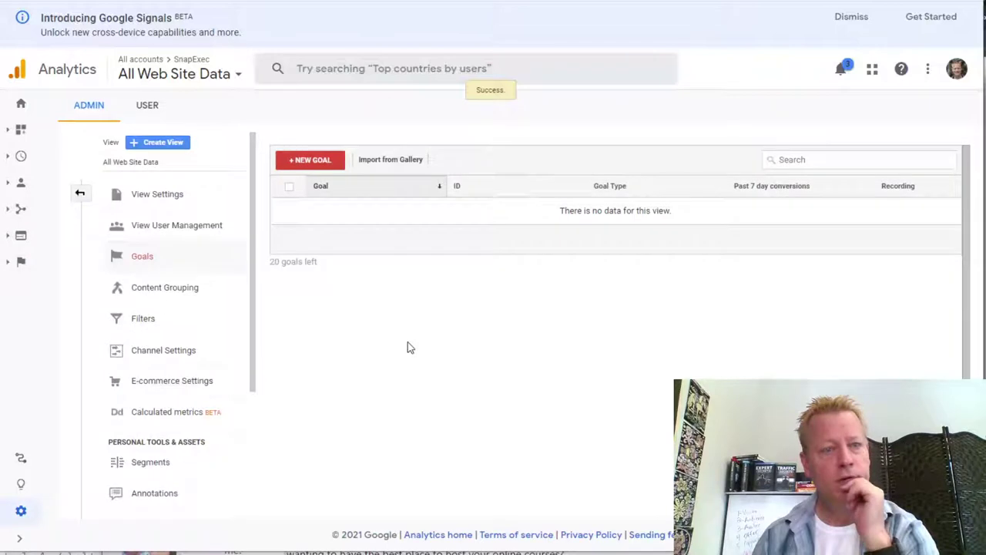
# Step: Draft a Create-an-account template goal (Goal ID 1) named 'Create an account on Snapexec', then switch to SnapExec
pyautogui.click(322, 162)
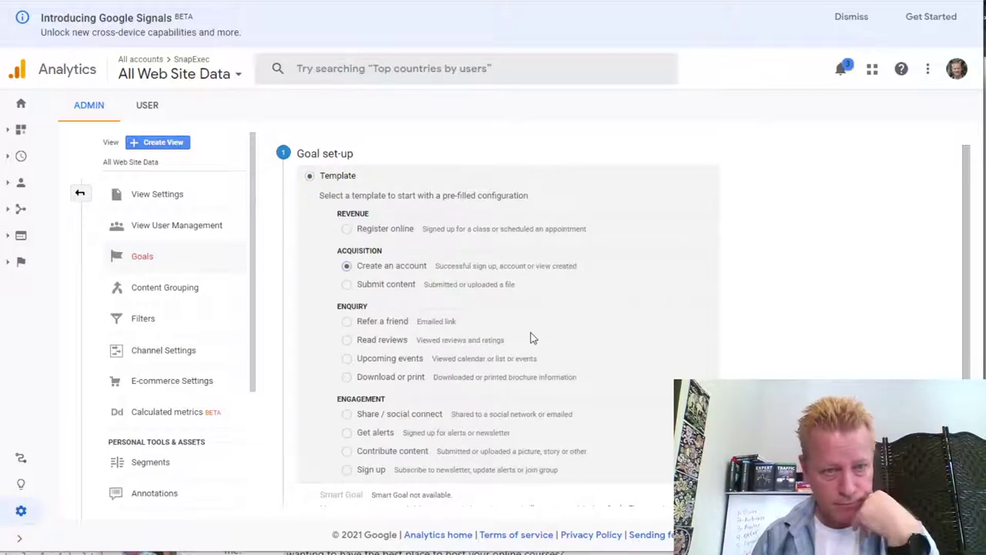
pyautogui.scroll(-2, 531, 339)
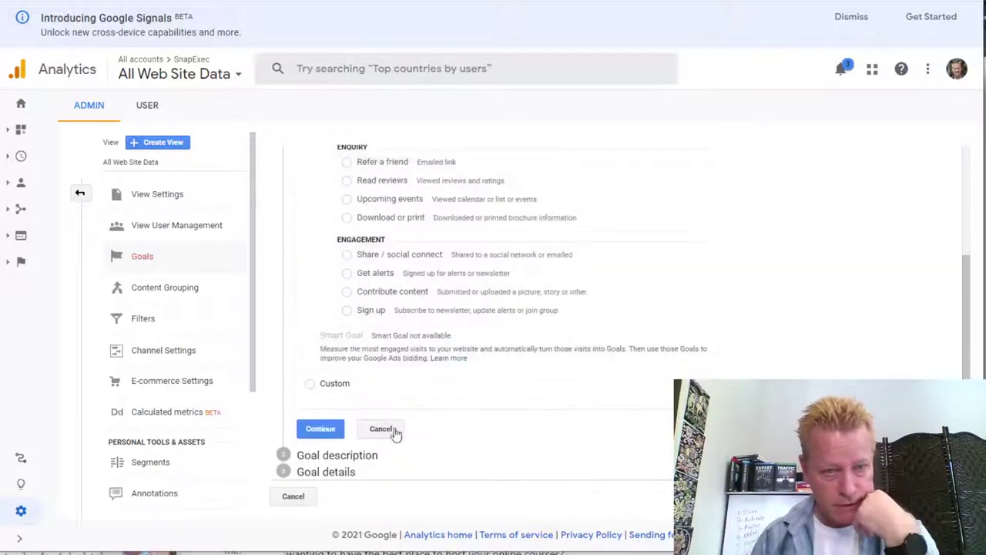
pyautogui.click(324, 429)
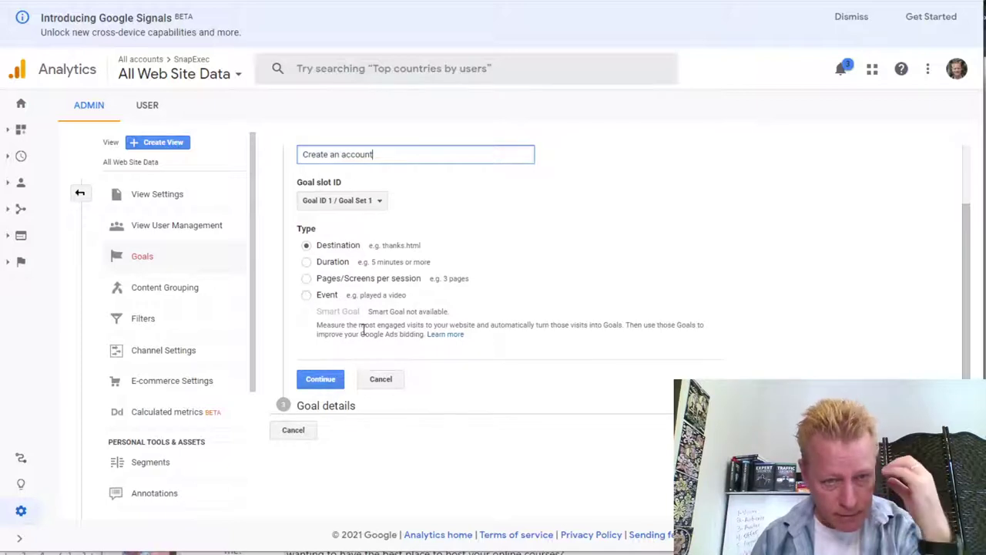
pyautogui.click(356, 205)
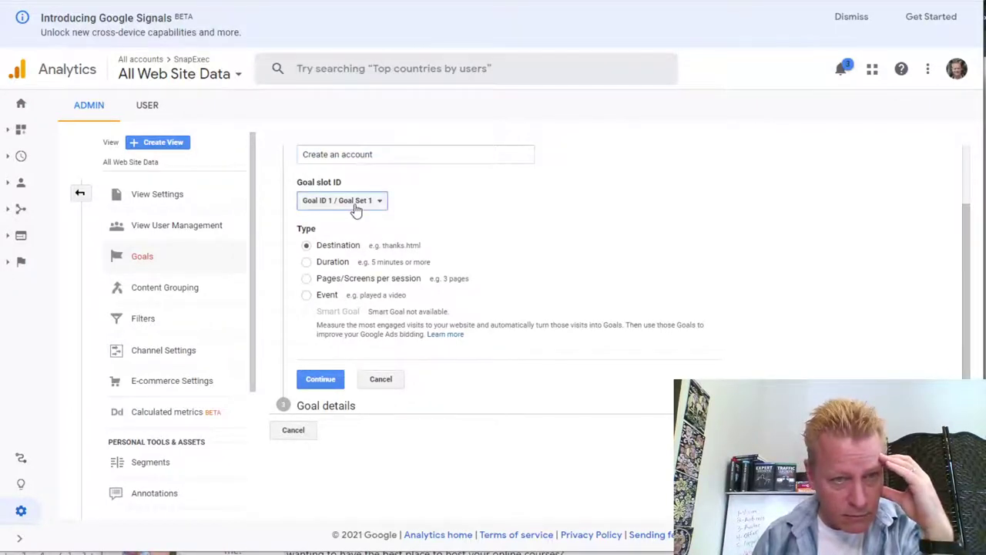
pyautogui.click(356, 205)
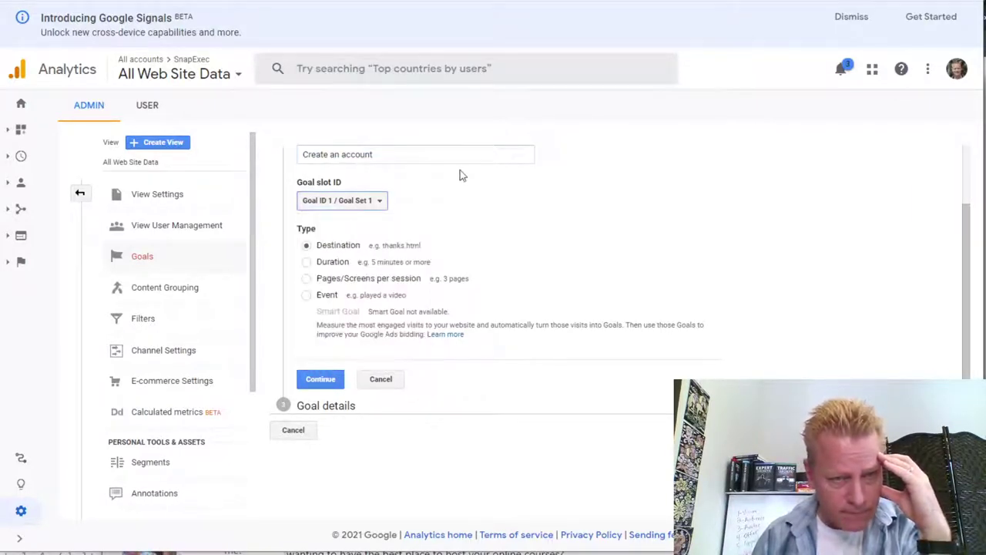
pyautogui.click(393, 155)
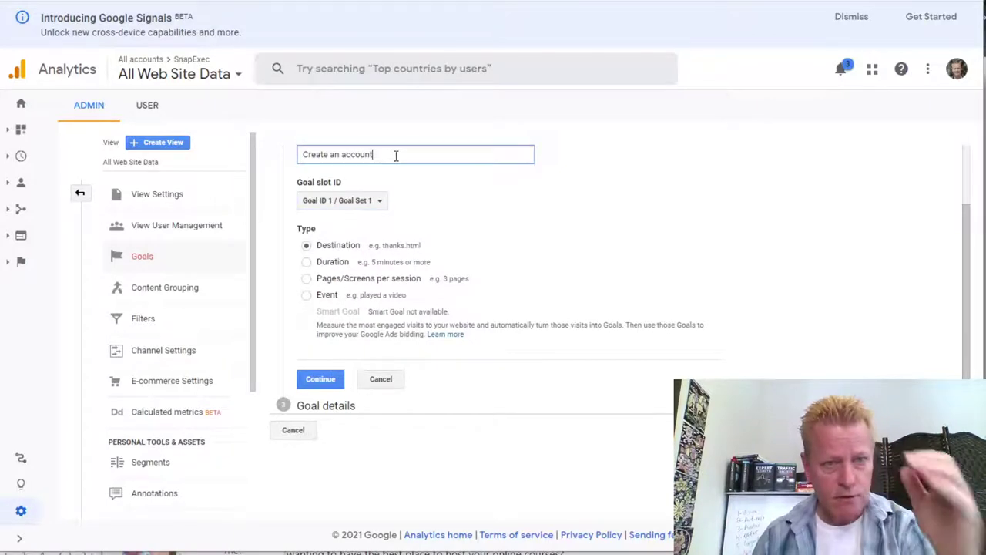
pyautogui.write('on Snapexec')
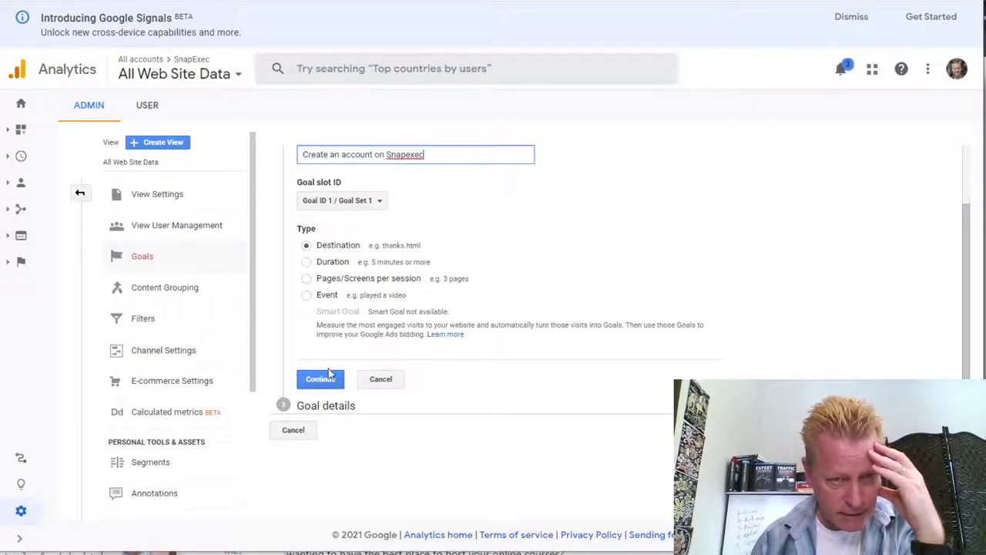
pyautogui.hotkey('ctrl', 'Tab')
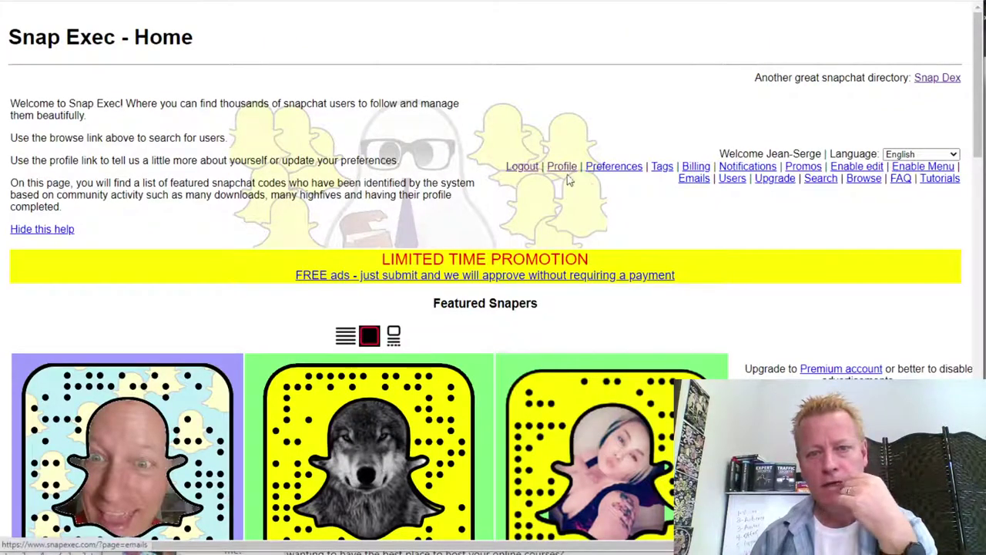
# Step: Log out of SnapExec and open the Register (Request account) form
pyautogui.click(525, 168)
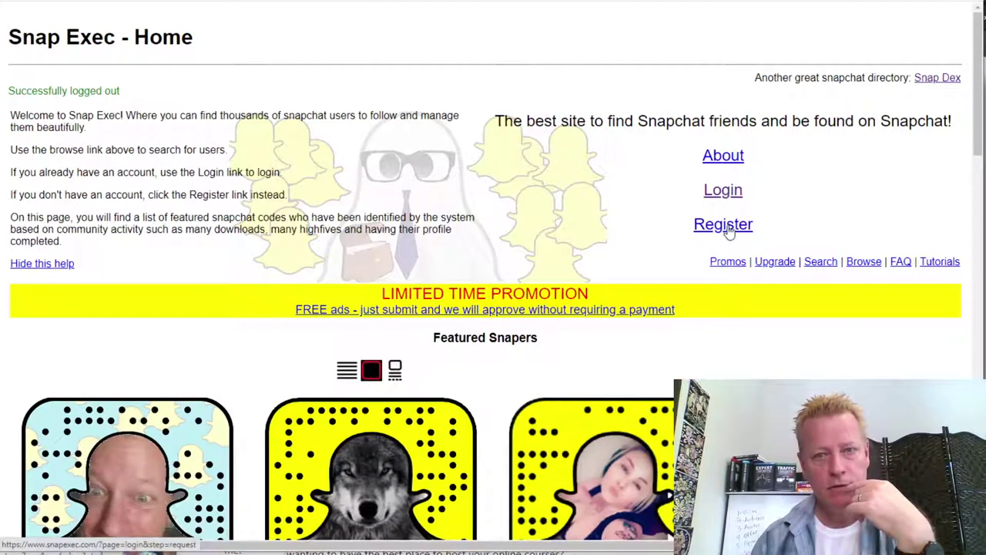
pyautogui.click(738, 227)
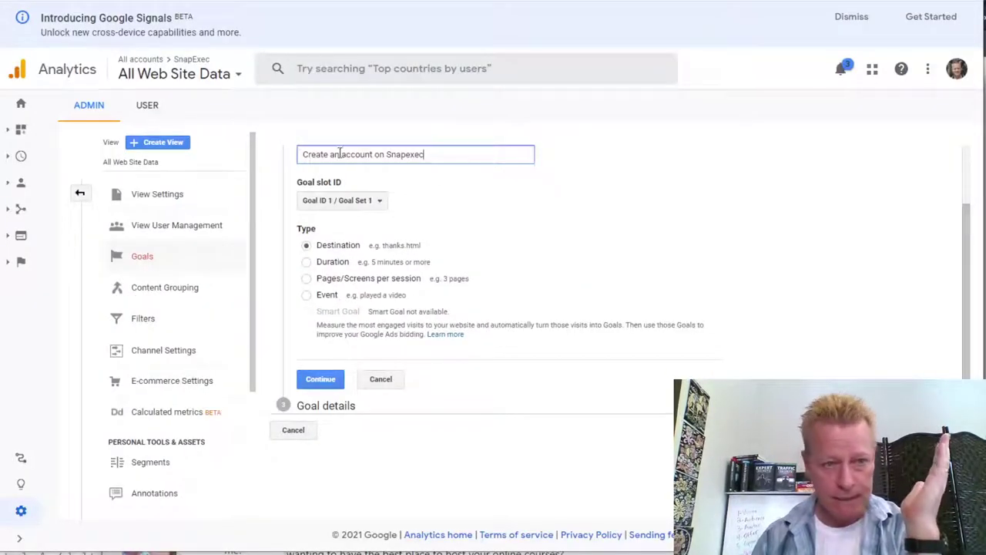
# Step: Discard the unsaved goal, then start a new goal using the Custom set-up option
pyautogui.click(301, 432)
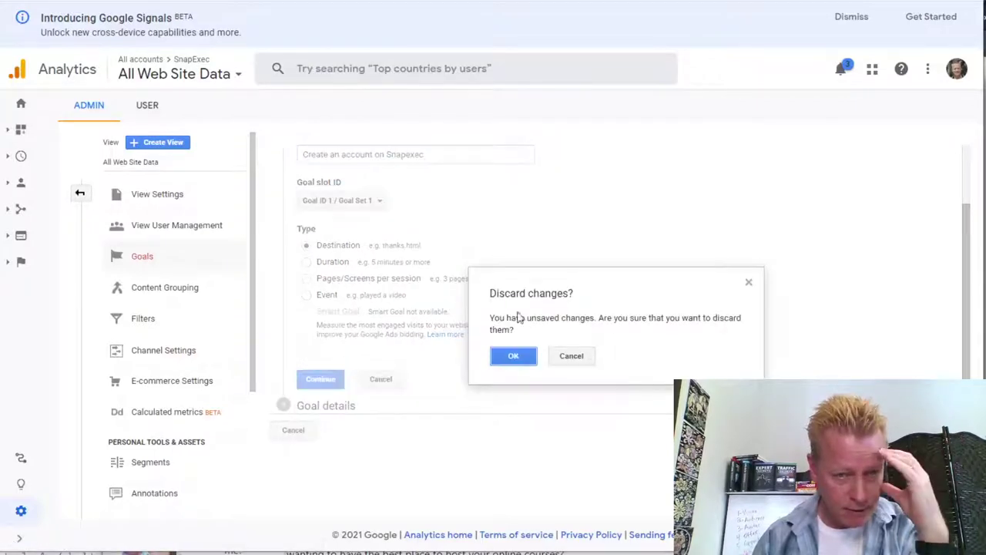
pyautogui.click(505, 359)
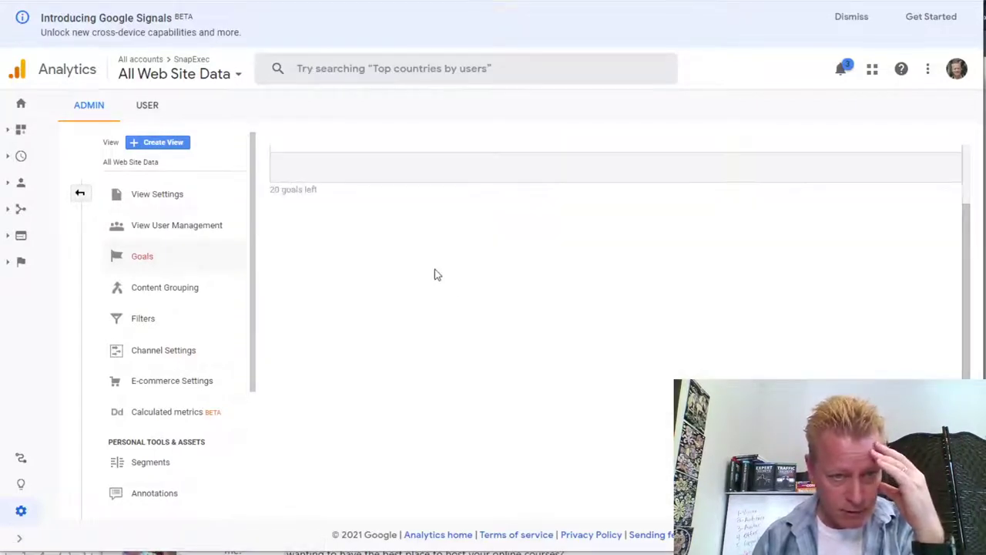
pyautogui.click(132, 260)
pyautogui.click(318, 162)
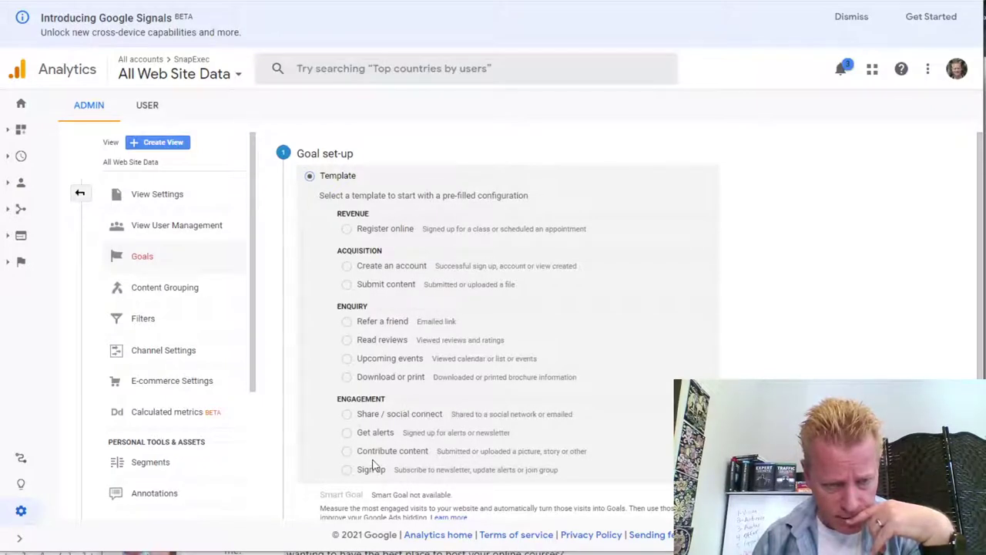
pyautogui.scroll(-1, 513, 469)
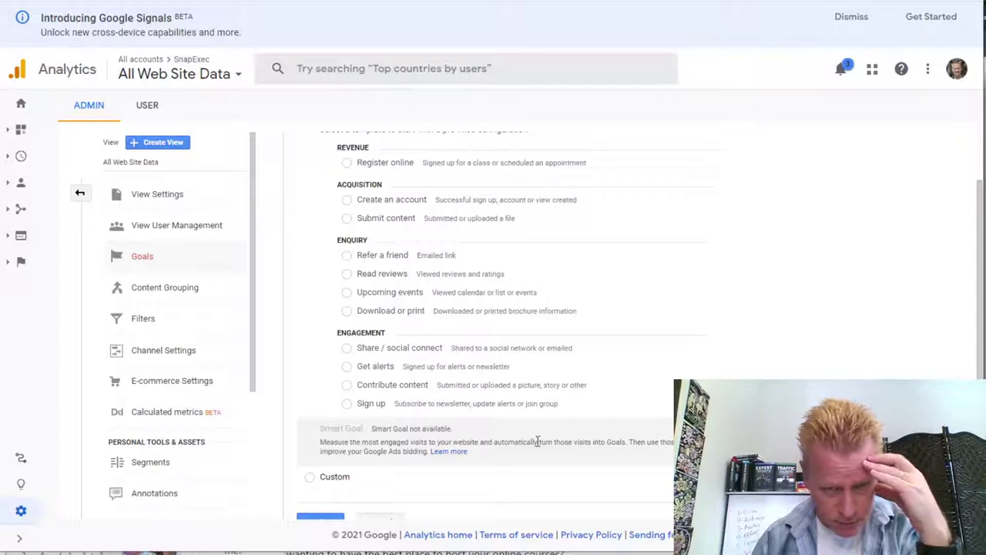
pyautogui.click(309, 479)
pyautogui.click(320, 441)
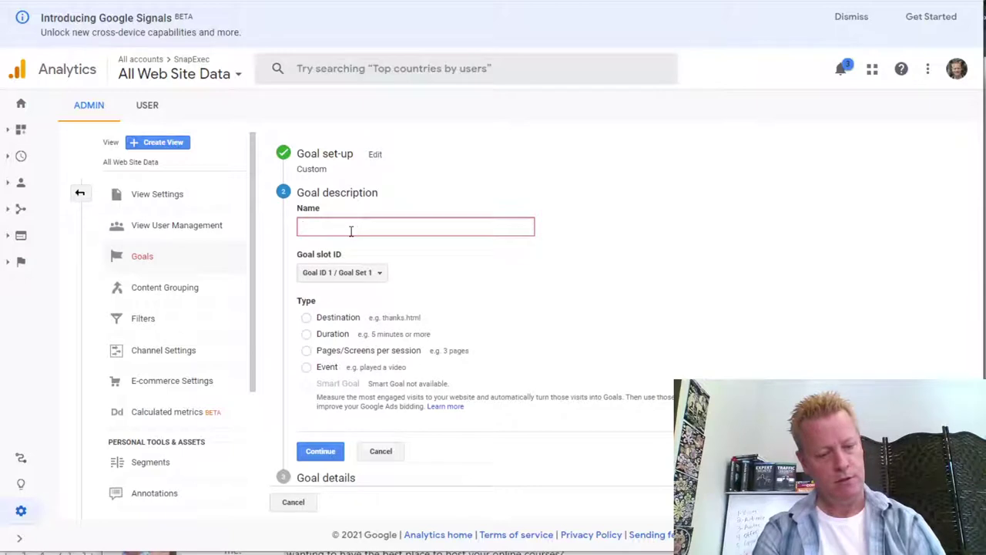
pyautogui.write('R')
pyautogui.press('BackSpace')
pyautogui.write('Visited register on Snapexec')
pyautogui.click(306, 317)
pyautogui.click(320, 451)
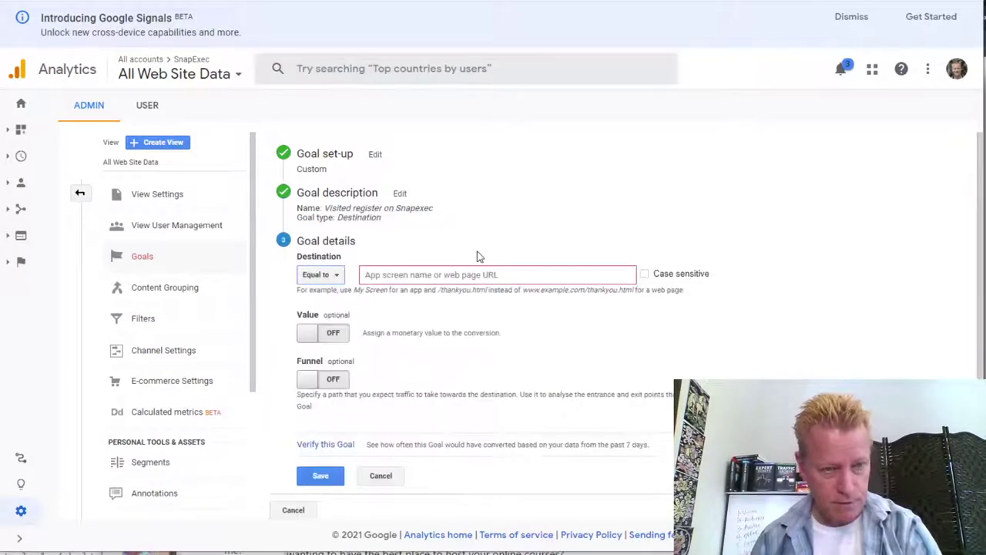
pyautogui.click(435, 276)
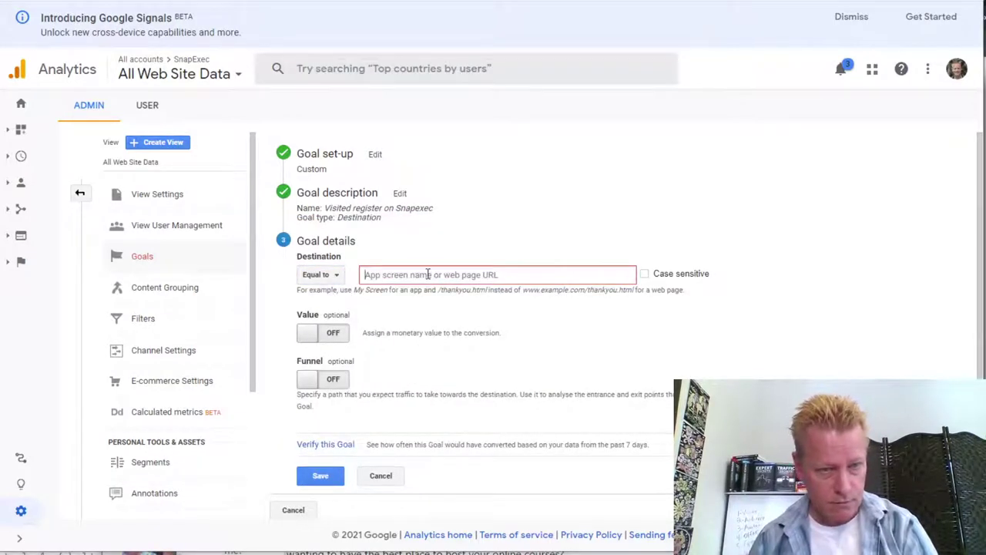
pyautogui.write('https://www.snapexec.com/?page=login&step=request')
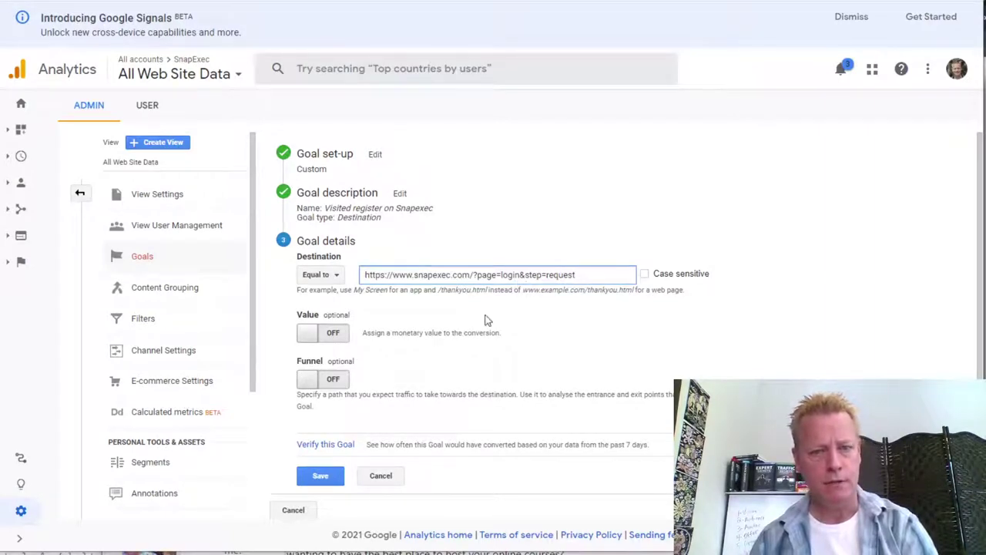
pyautogui.click(321, 474)
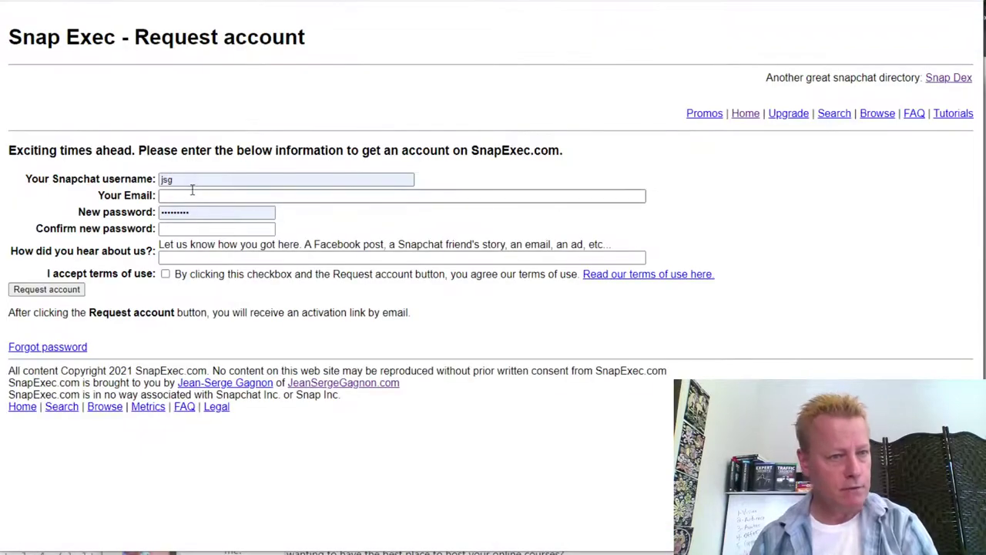
# Step: Fill the request form with a test username, email address and the same password in both fields
pyautogui.doubleClick(187, 179)
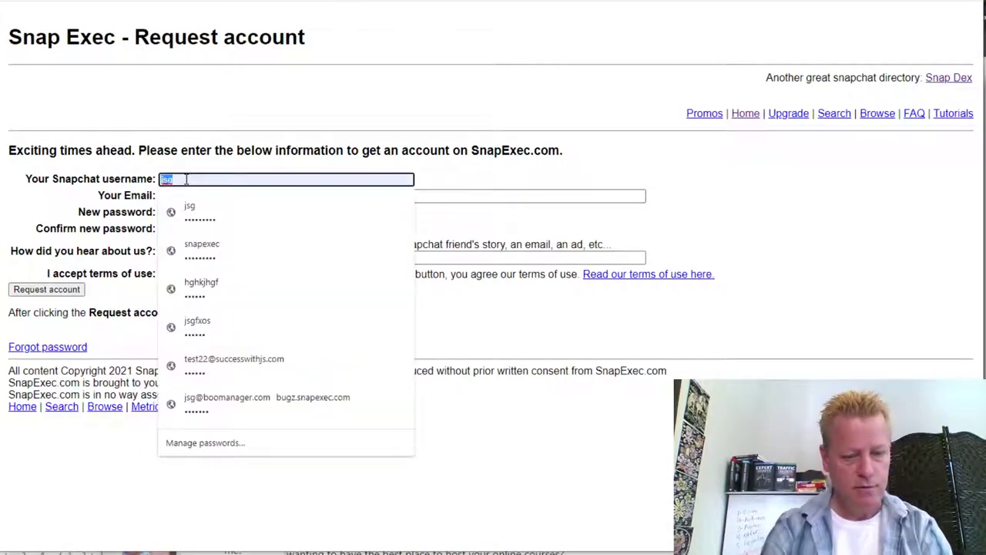
pyautogui.press('Tab')
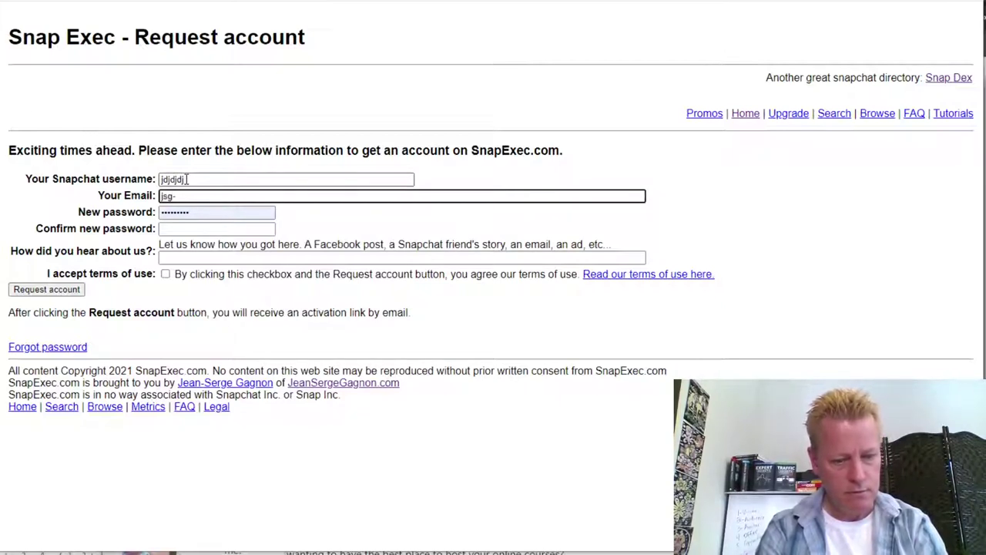
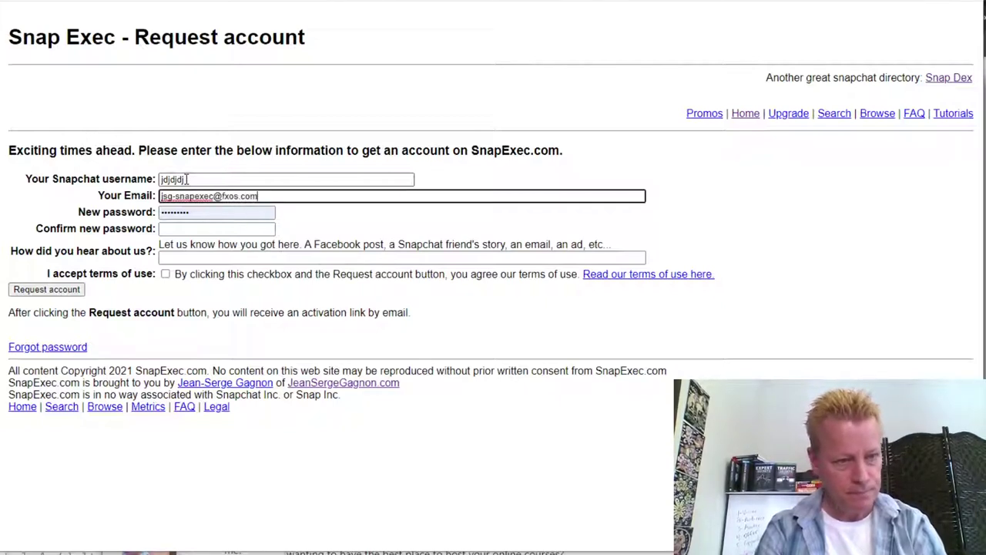
pyautogui.press('Tab')
pyautogui.press('Tab')
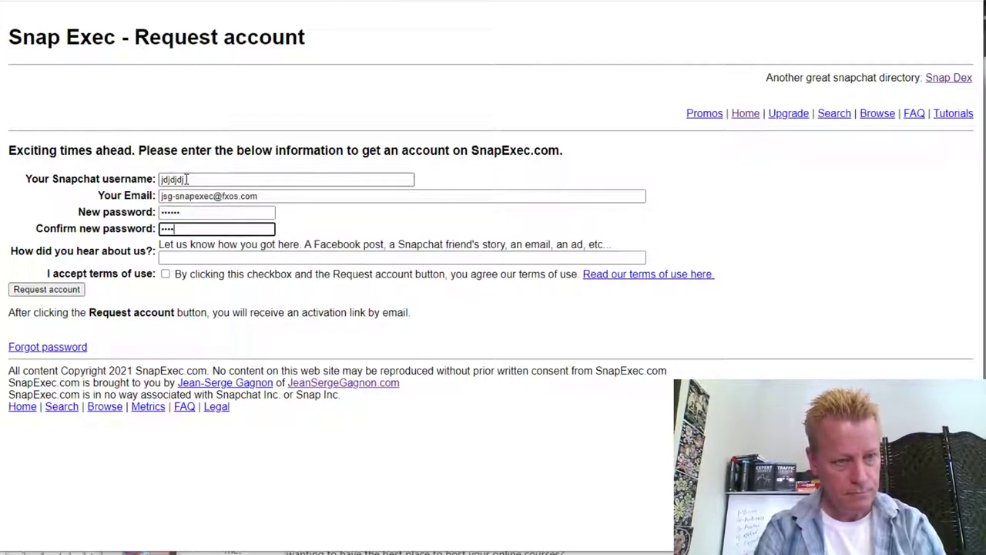
pyautogui.press('Tab')
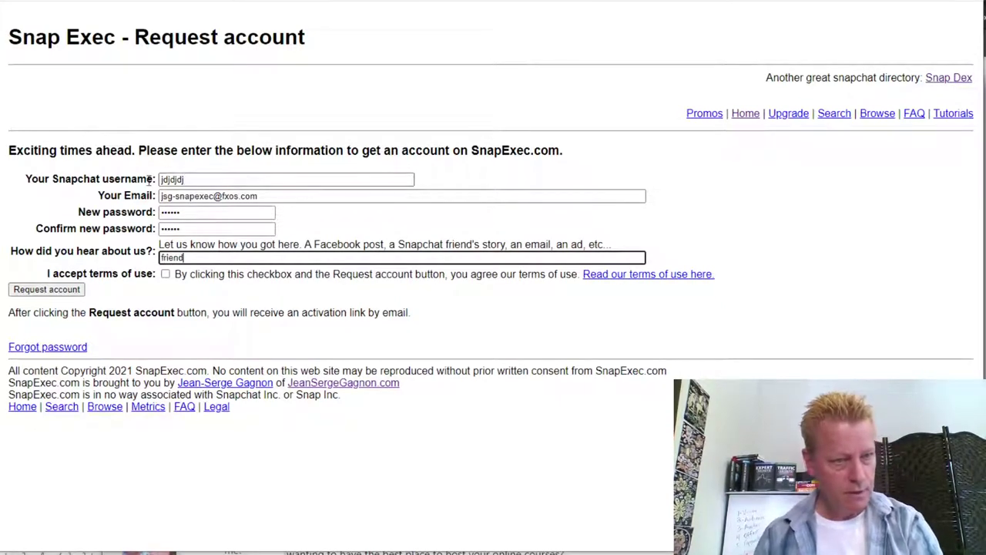
# Step: Accept the terms of use and open the page inspector on network requests
pyautogui.click(164, 273)
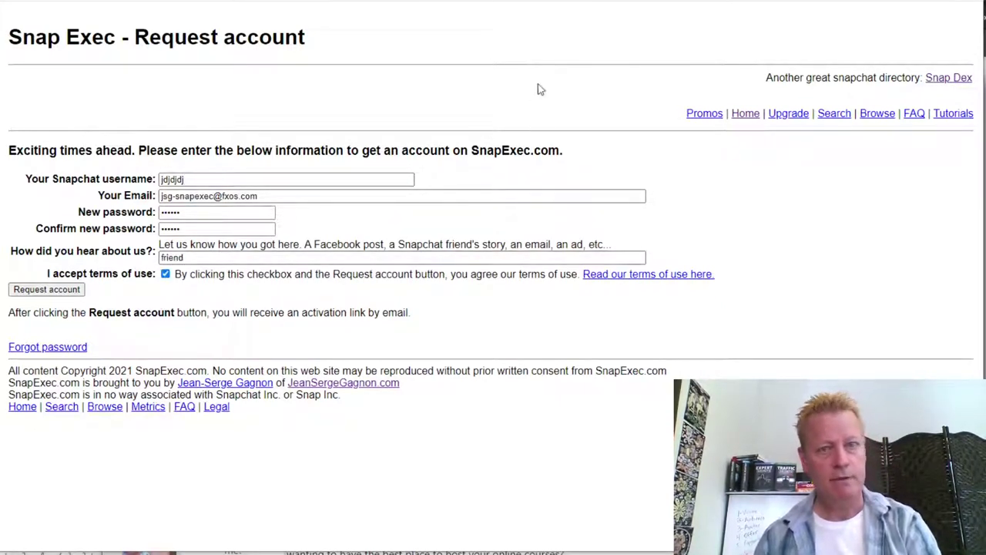
pyautogui.rightClick(582, 64)
pyautogui.press('Escape')
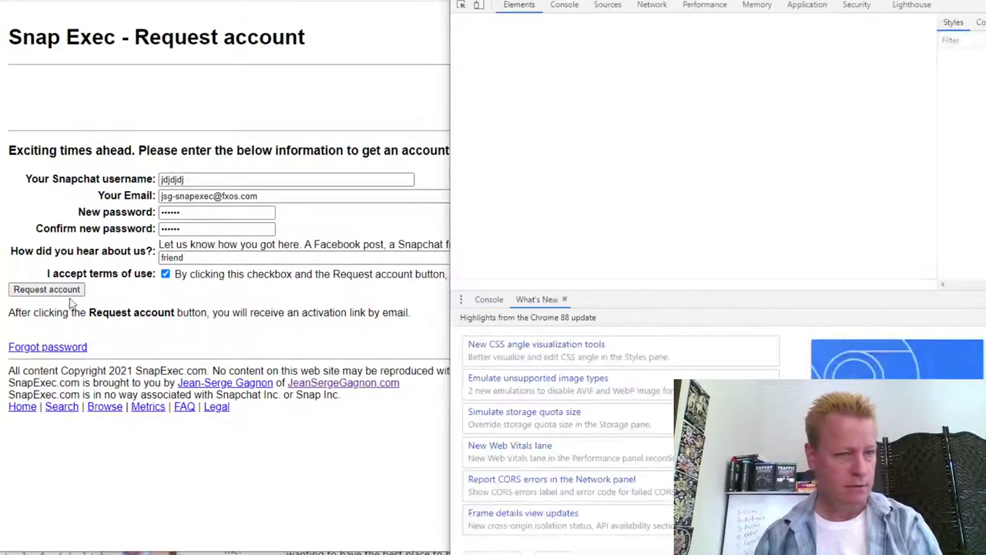
pyautogui.click(652, 4)
# Step: Submit the account request and save the new login in the browser
pyautogui.press('F12')
pyautogui.click(47, 290)
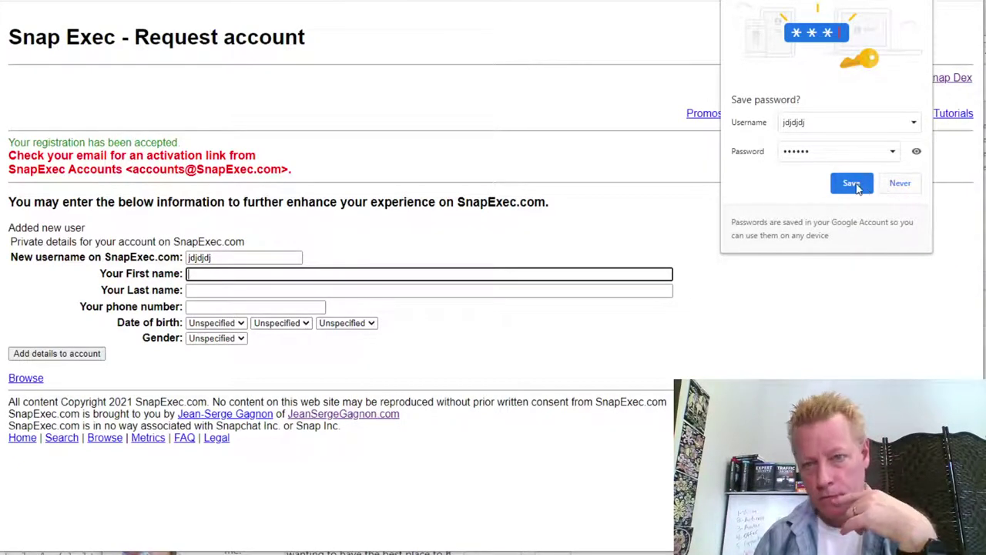
pyautogui.click(853, 183)
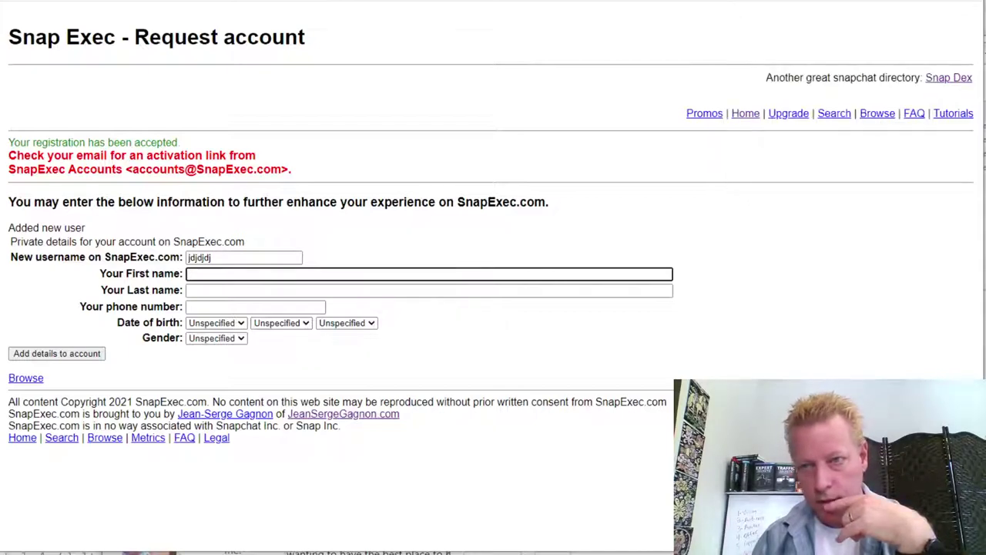
pyautogui.press('F12')
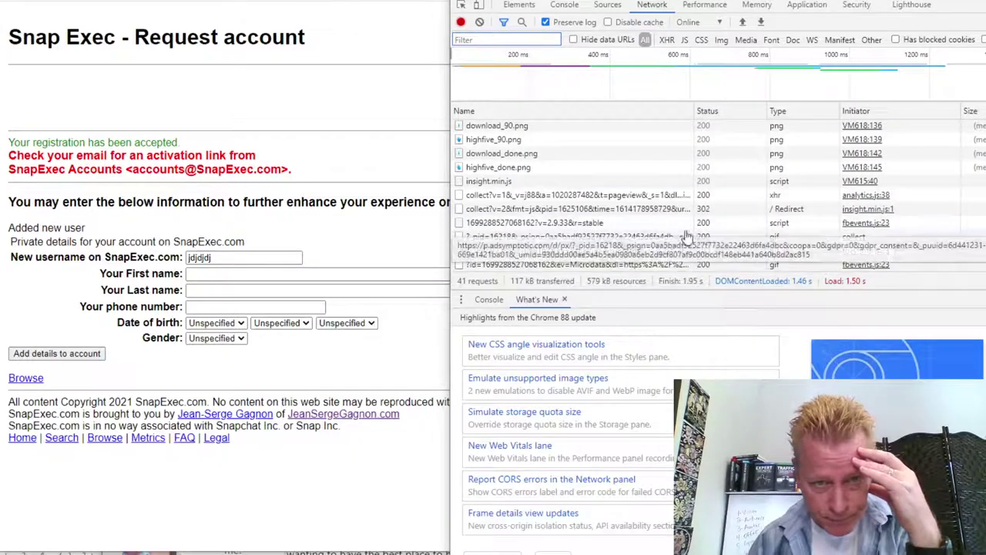
pyautogui.scroll(3, 589, 215)
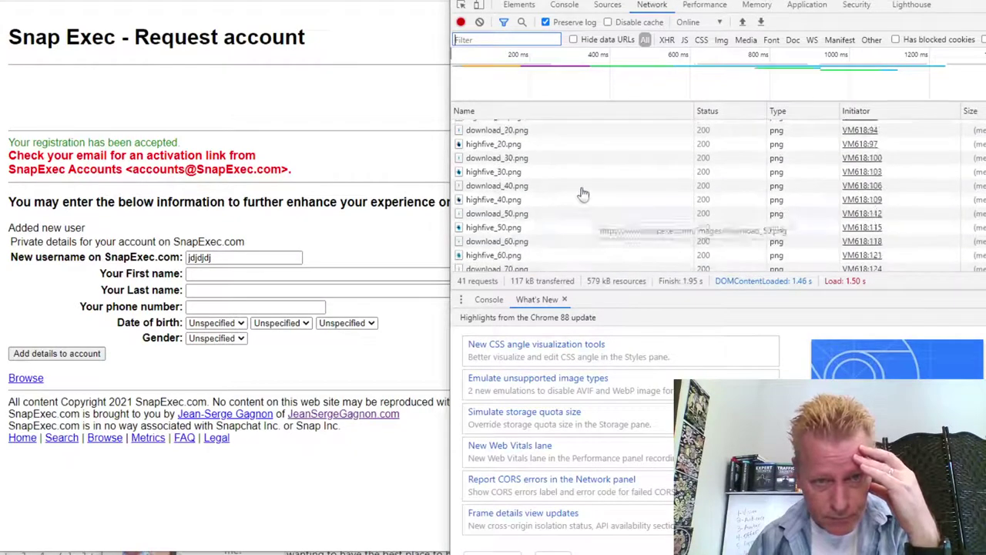
pyautogui.scroll(5, 582, 192)
pyautogui.click(518, 141)
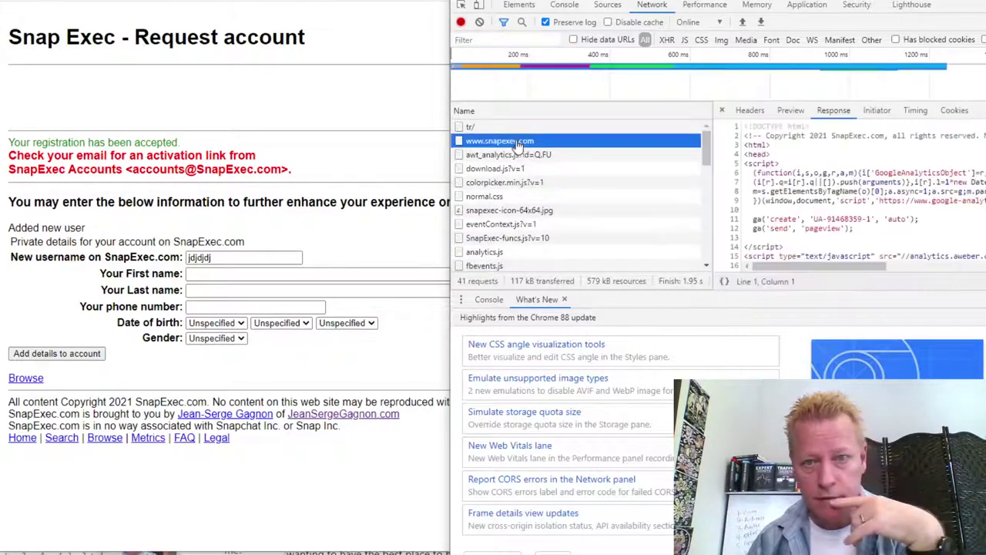
pyautogui.click(749, 110)
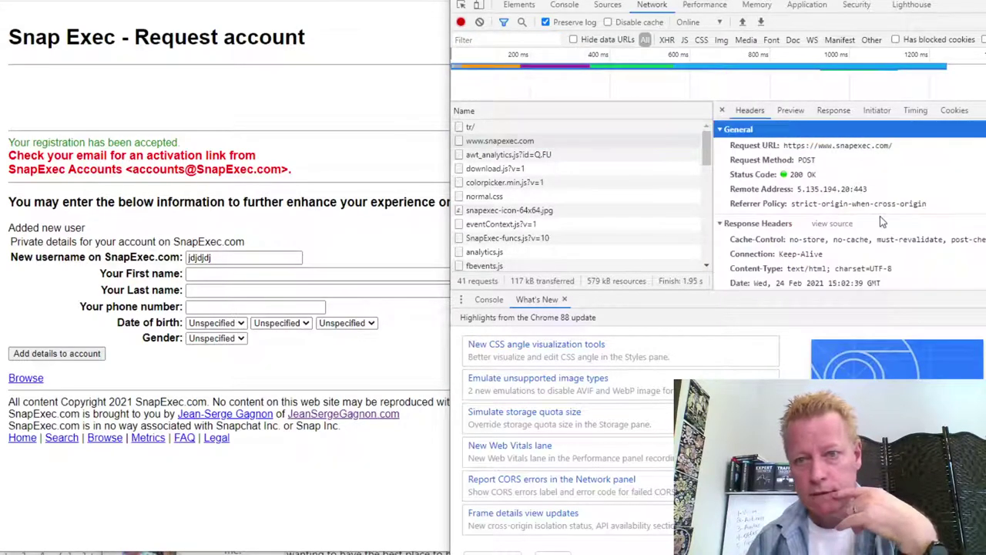
pyautogui.scroll(-3, 899, 208)
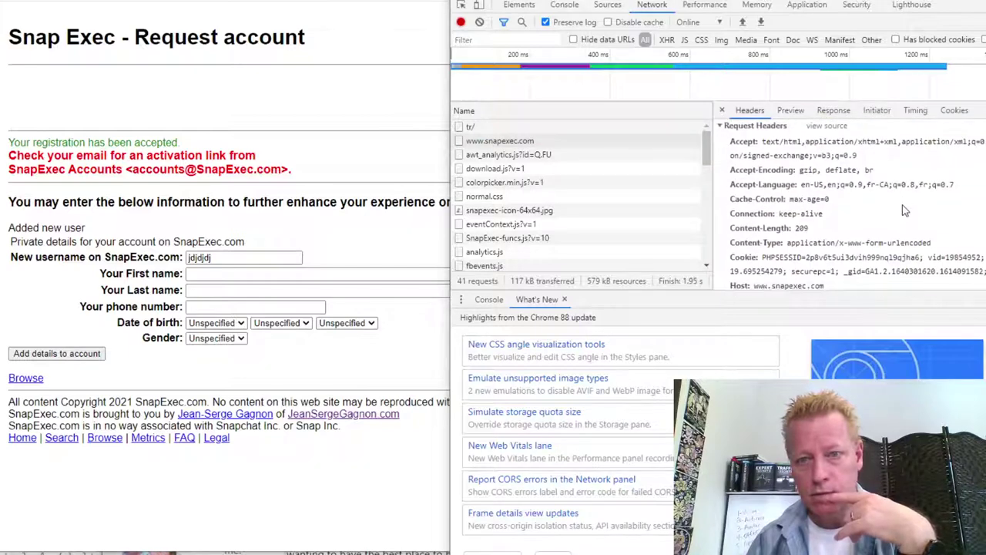
pyautogui.click(790, 112)
pyautogui.click(833, 110)
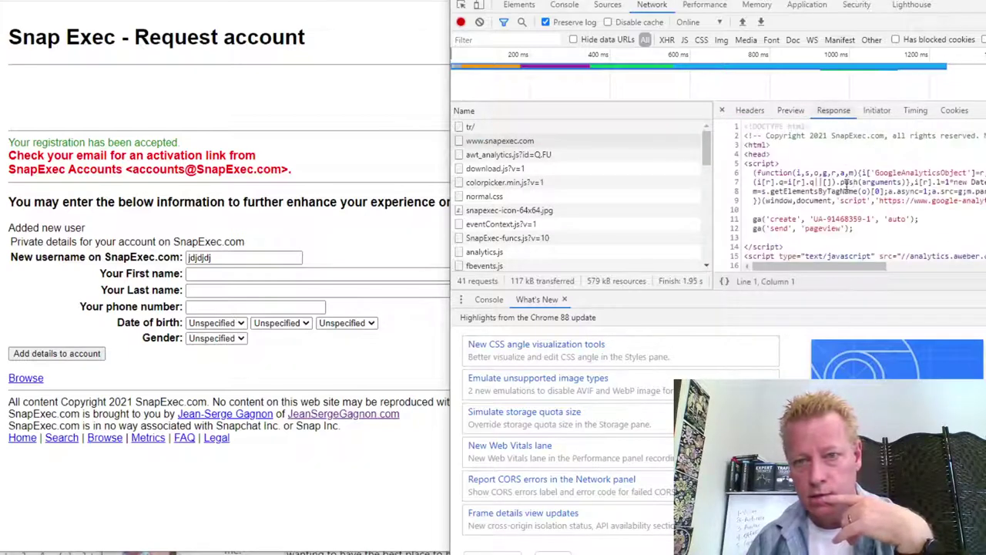
pyautogui.doubleClick(823, 228)
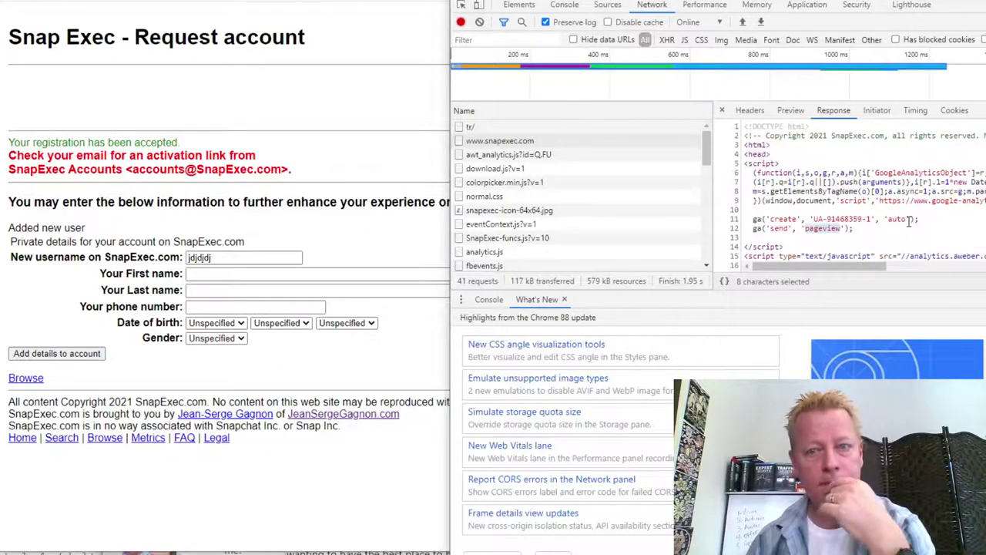
pyautogui.click(830, 235)
# Step: Place the caret on the pageview call on line 12 of the response source
pyautogui.click(821, 229)
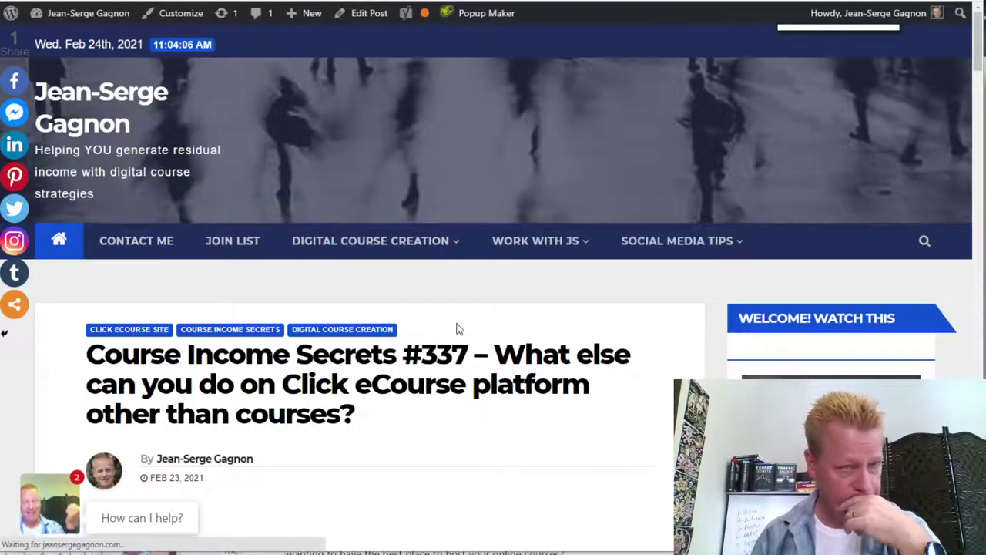
# Step: Scroll through the Contact page and reload it from the top
pyautogui.scroll(-8, 414, 440)
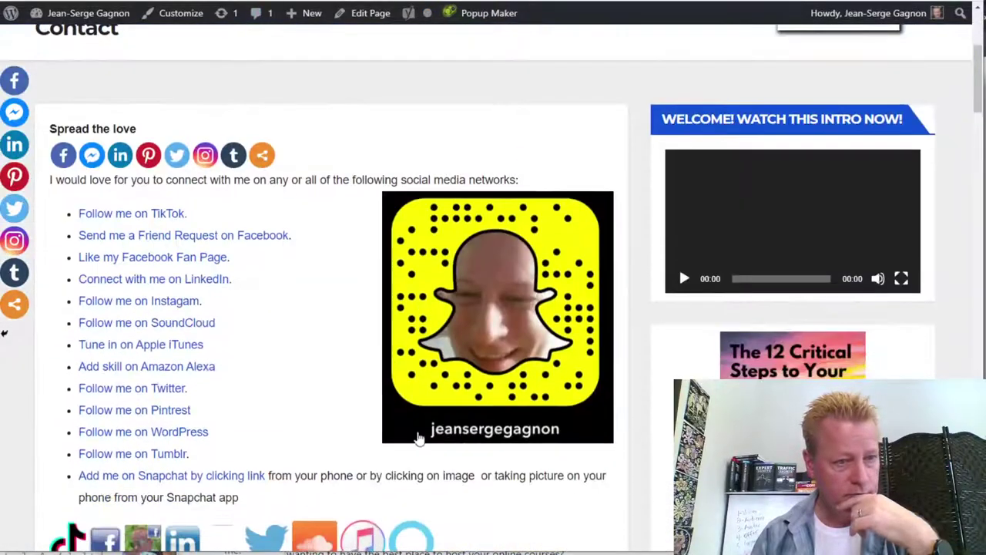
pyautogui.scroll(-4, 298, 409)
pyautogui.scroll(3, 319, 418)
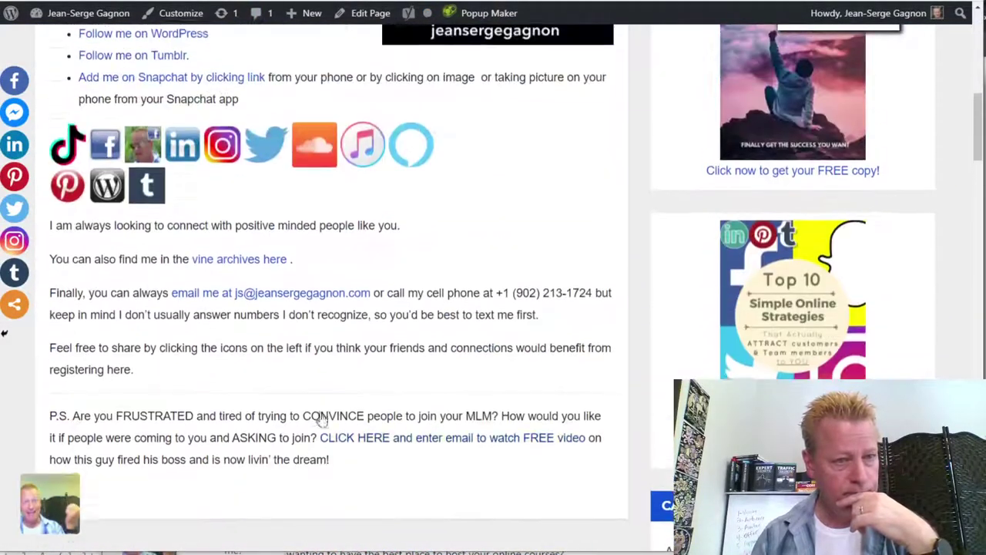
pyautogui.scroll(2, 306, 406)
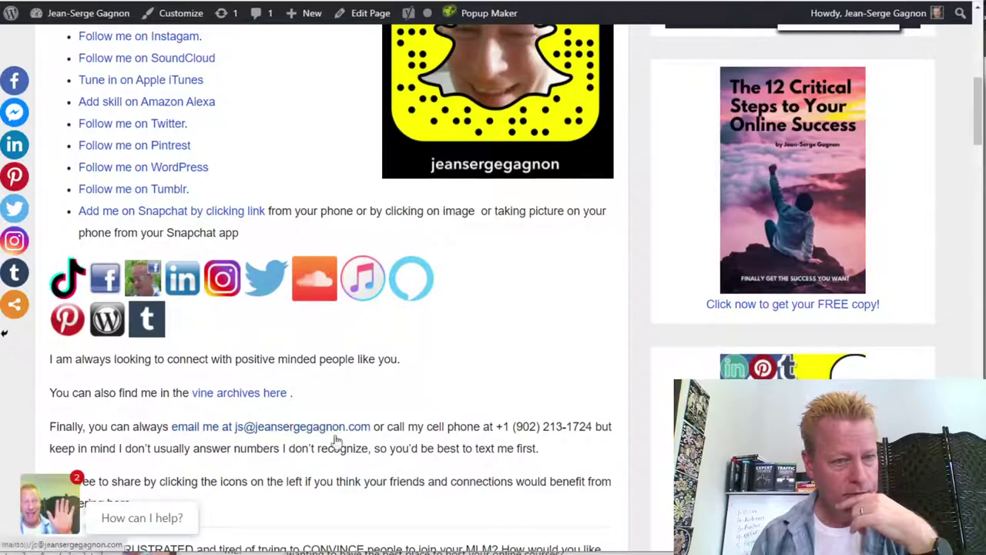
pyautogui.click(332, 427)
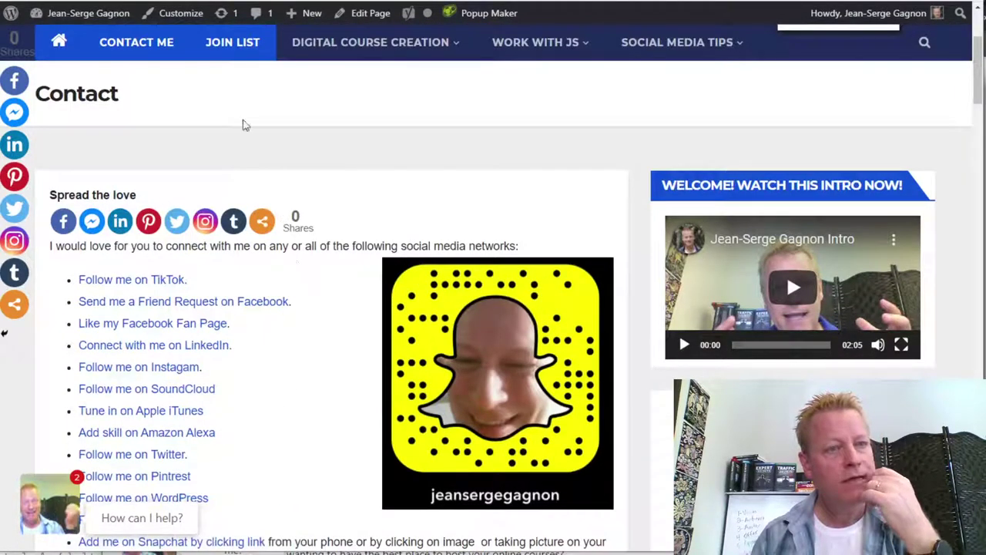
# Step: Open Work With JS from the top menu and scroll through its content
pyautogui.moveTo(537, 48)
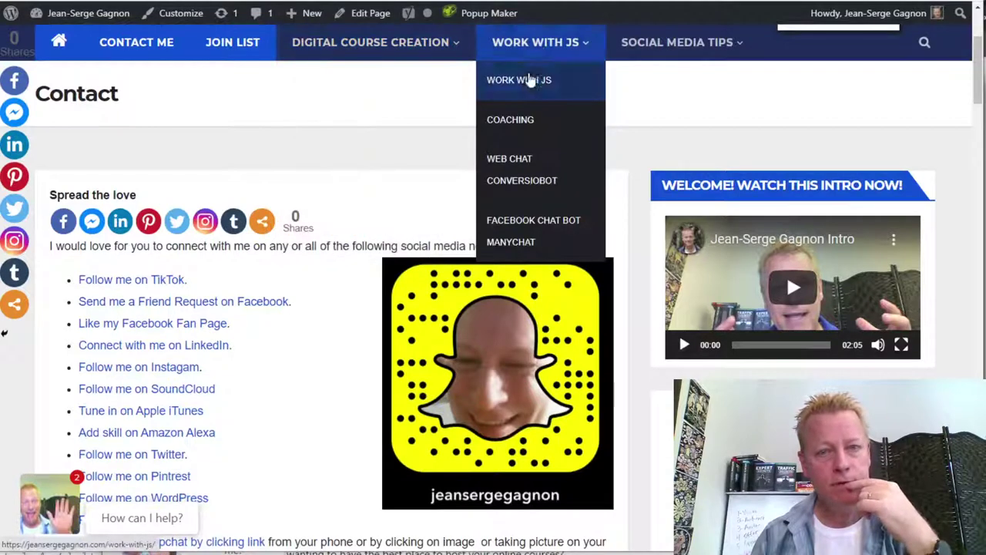
pyautogui.click(529, 81)
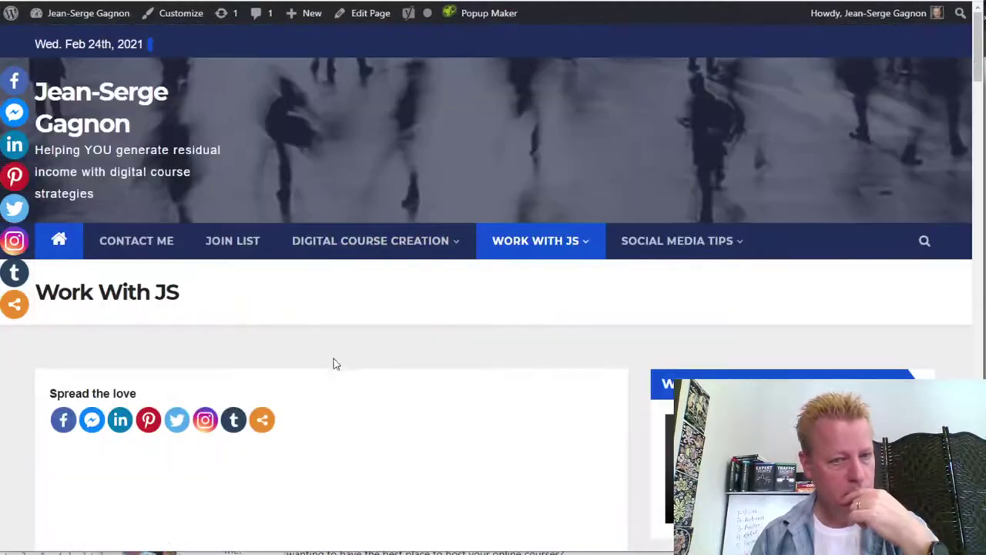
pyautogui.scroll(-5, 346, 377)
pyautogui.scroll(-6, 350, 377)
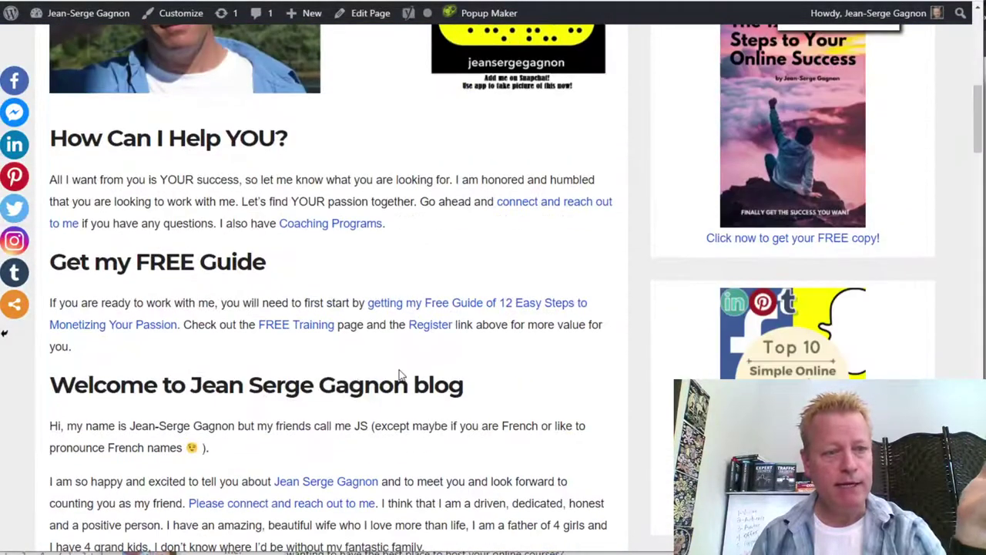
pyautogui.scroll(-7, 399, 375)
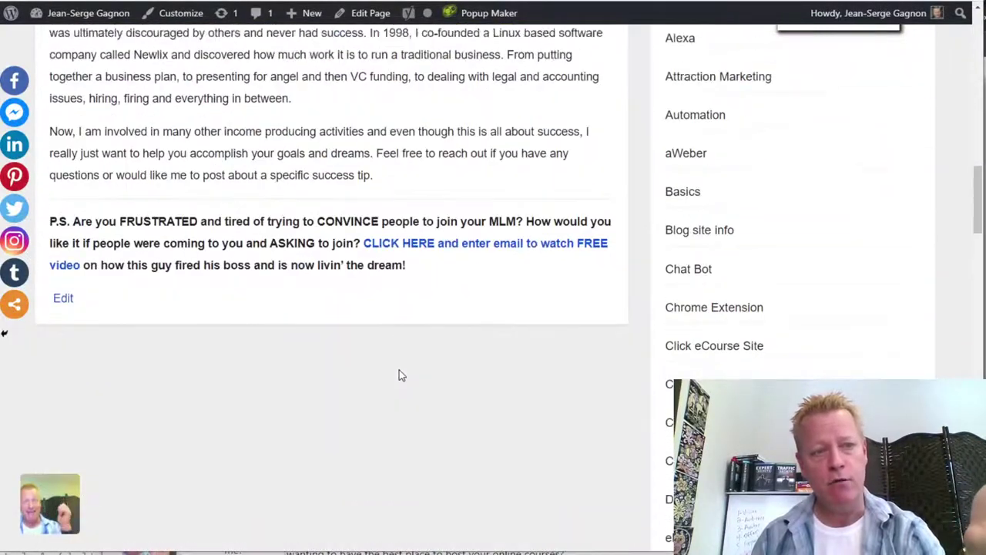
pyautogui.scroll(10, 400, 376)
pyautogui.scroll(8, 399, 375)
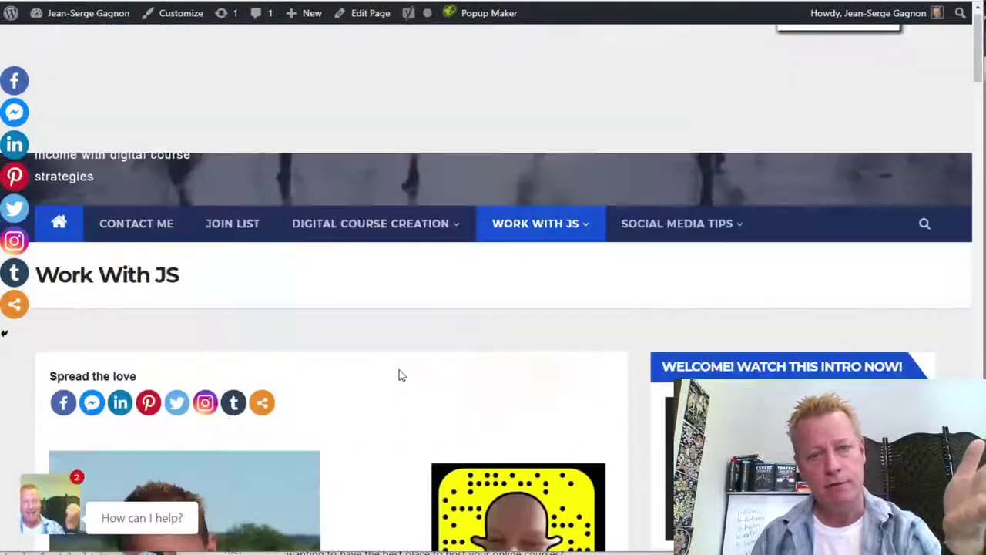
pyautogui.moveTo(517, 248)
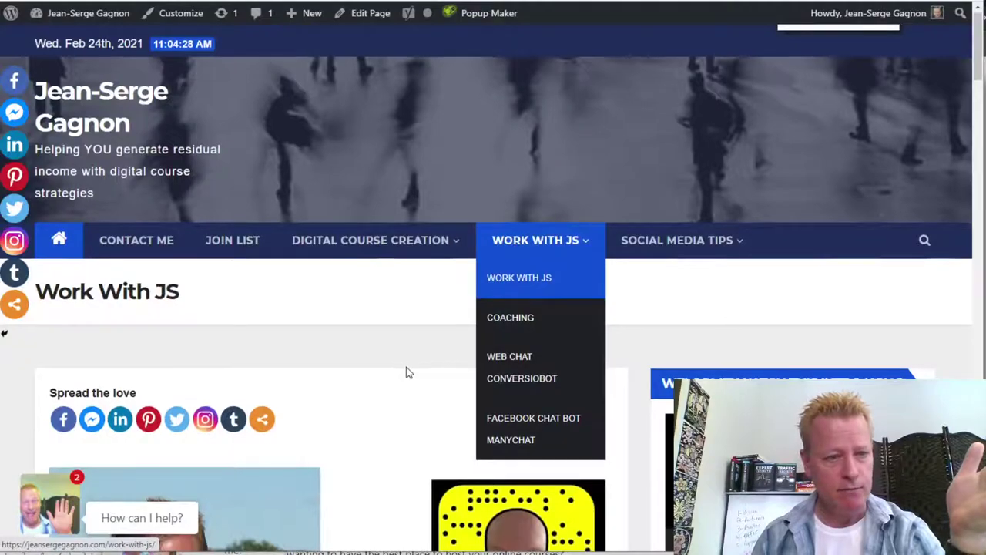
pyautogui.scroll(-10, 405, 372)
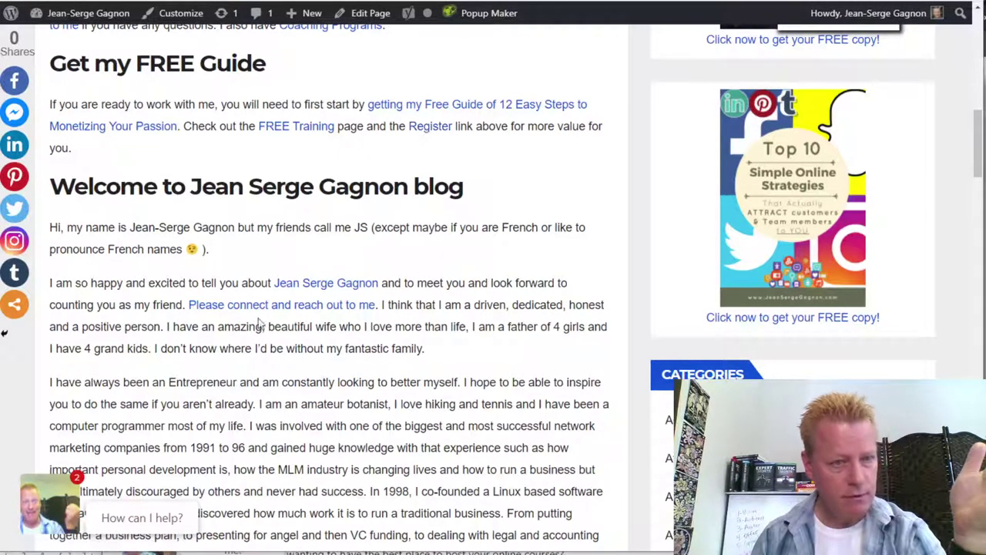
pyautogui.scroll(-5, 381, 344)
pyautogui.scroll(8, 381, 340)
pyautogui.scroll(8, 381, 343)
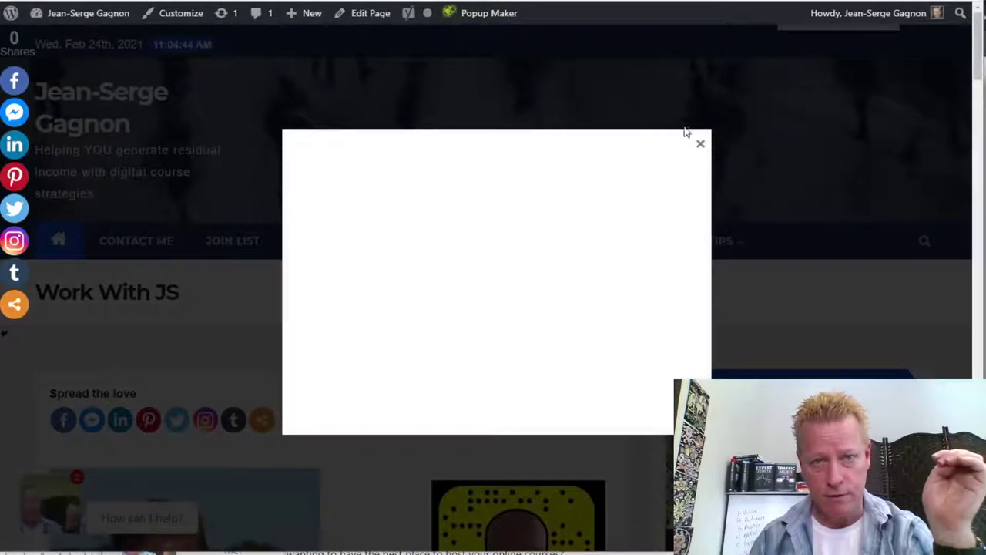
# Step: Close the chat popup covering the Work With JS page
pyautogui.click(701, 147)
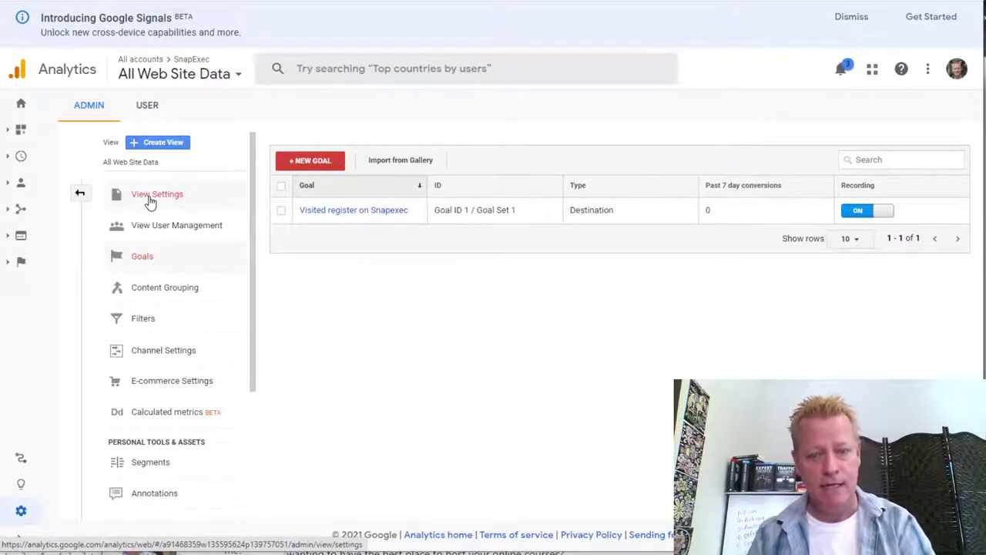
# Step: Start the note with 'Go to Admin' while opening the Analytics admin area
pyautogui.hotkey('alt', 'Tab')
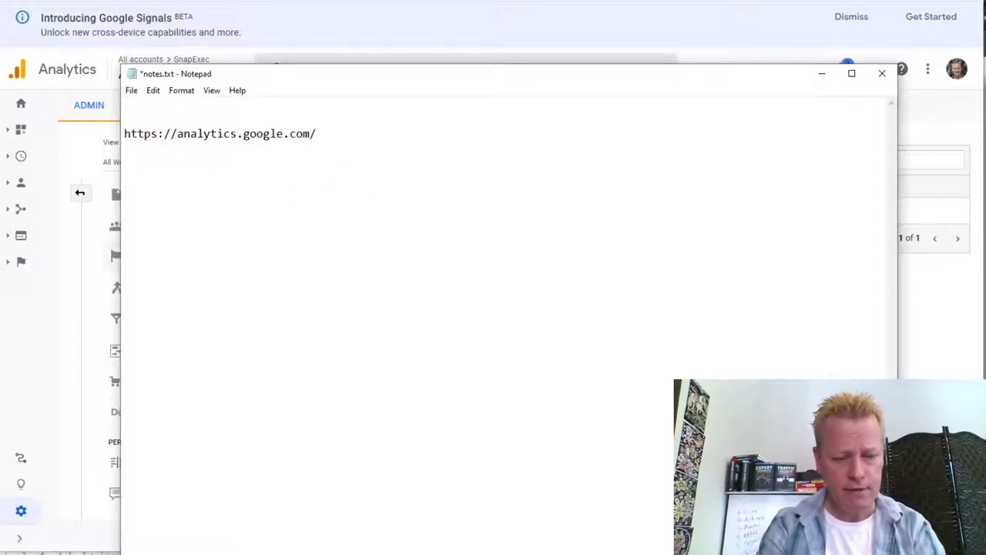
pyautogui.write('Go to Admin')
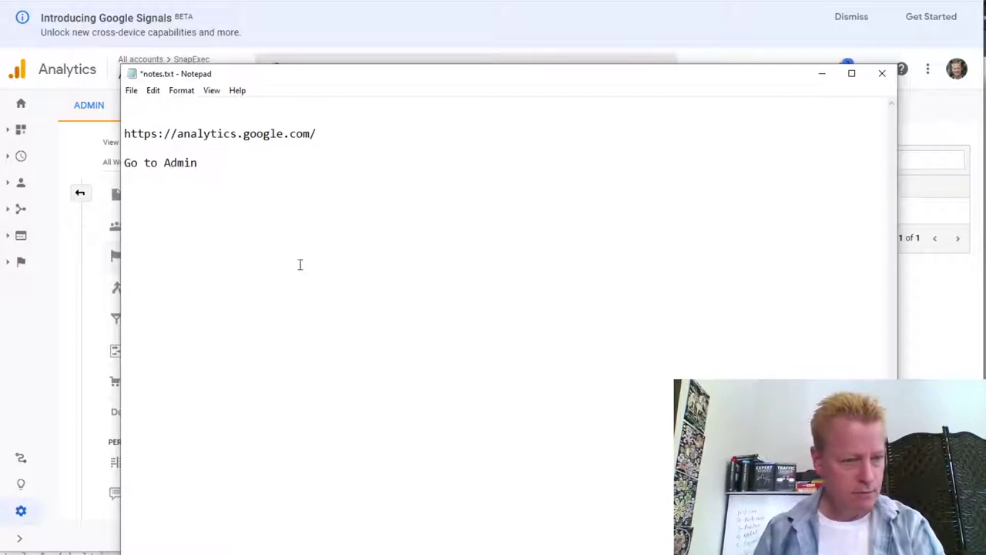
pyautogui.click(29, 538)
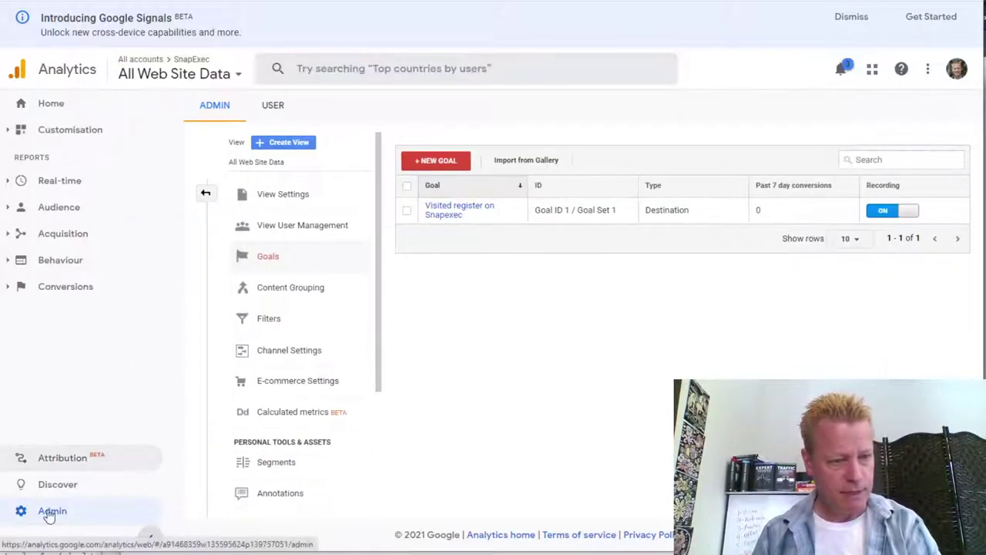
pyautogui.click(50, 512)
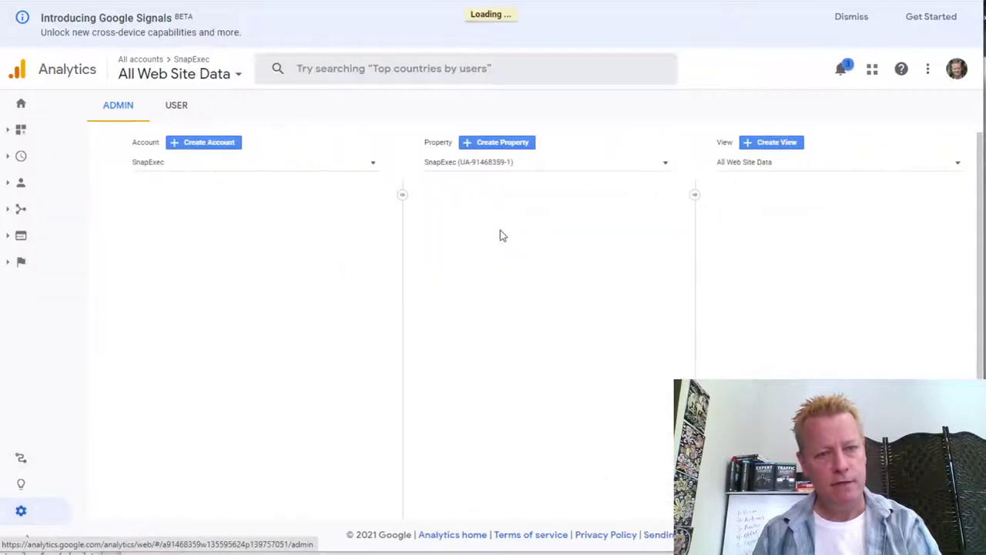
pyautogui.hotkey('alt', 'Tab')
pyautogui.hotkey('alt', 'Tab')
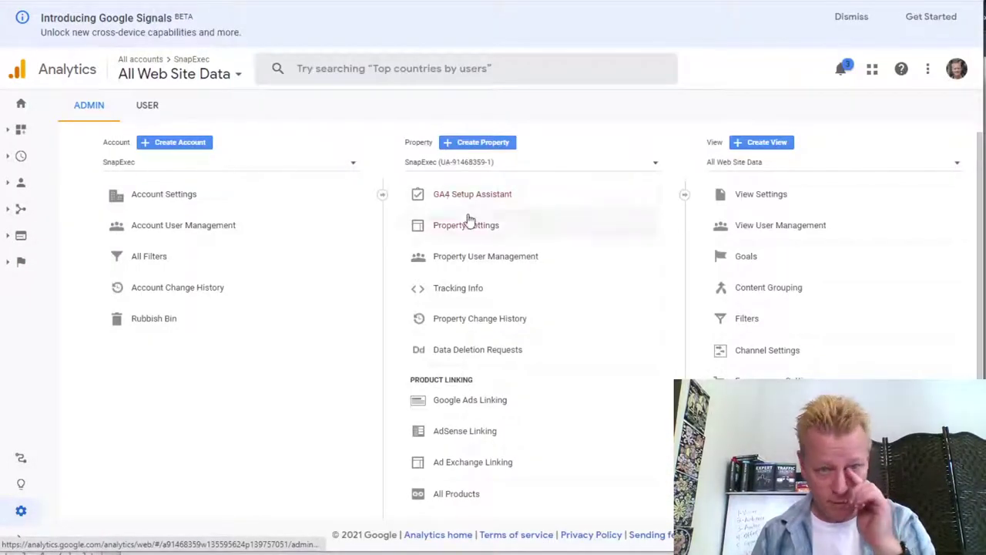
pyautogui.hotkey('alt', 'Tab')
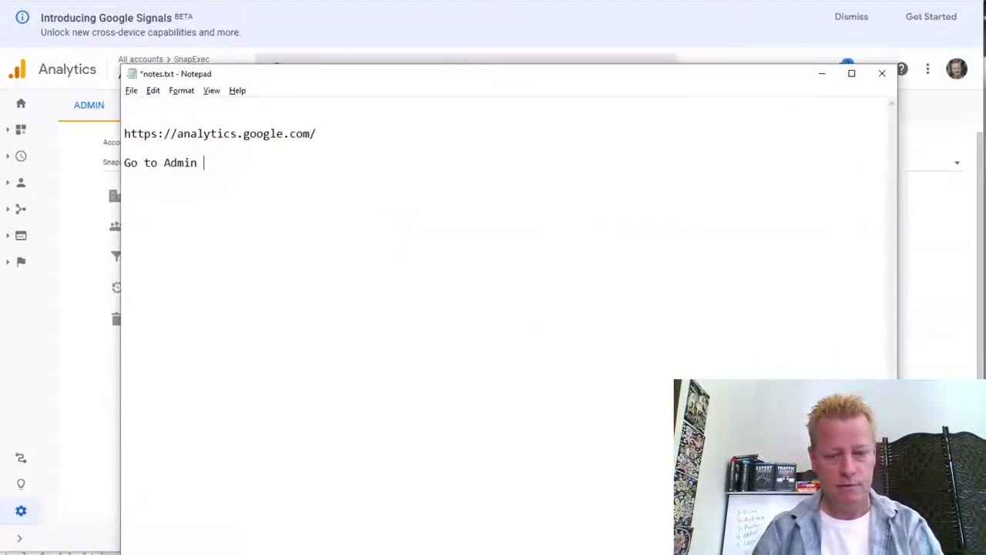
# Step: Finish the note with 'Property -> Tracking Info' and 'Take the code and paste it to your blog header'
pyautogui.write('roperty ->')
pyautogui.hotkey('alt', 'Tab')
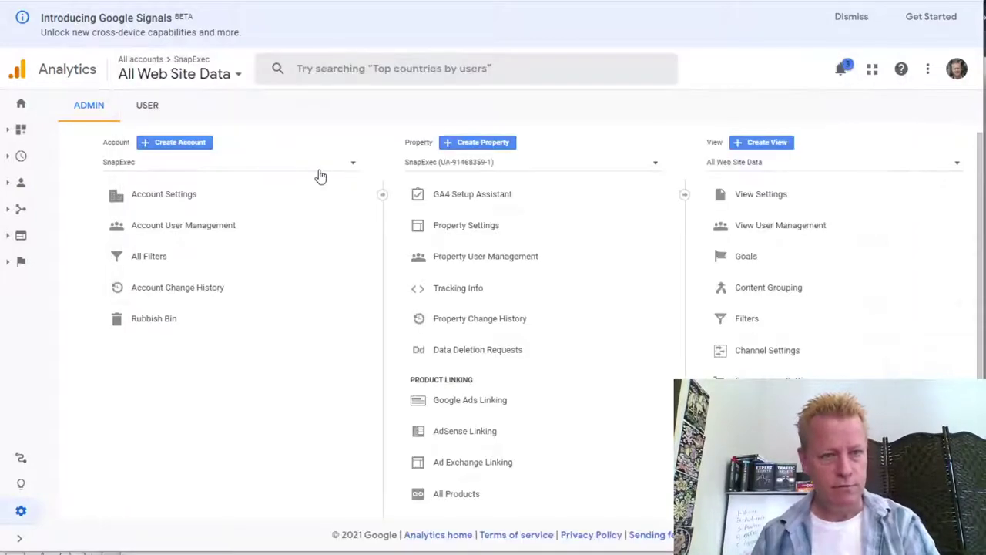
pyautogui.click(451, 287)
pyautogui.hotkey('alt', 'Tab')
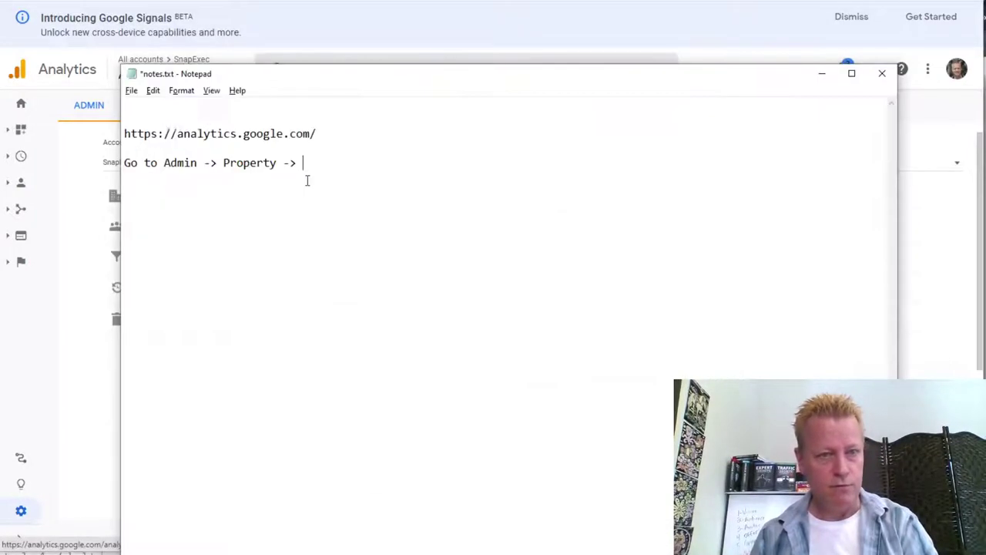
pyautogui.write('Trackin')
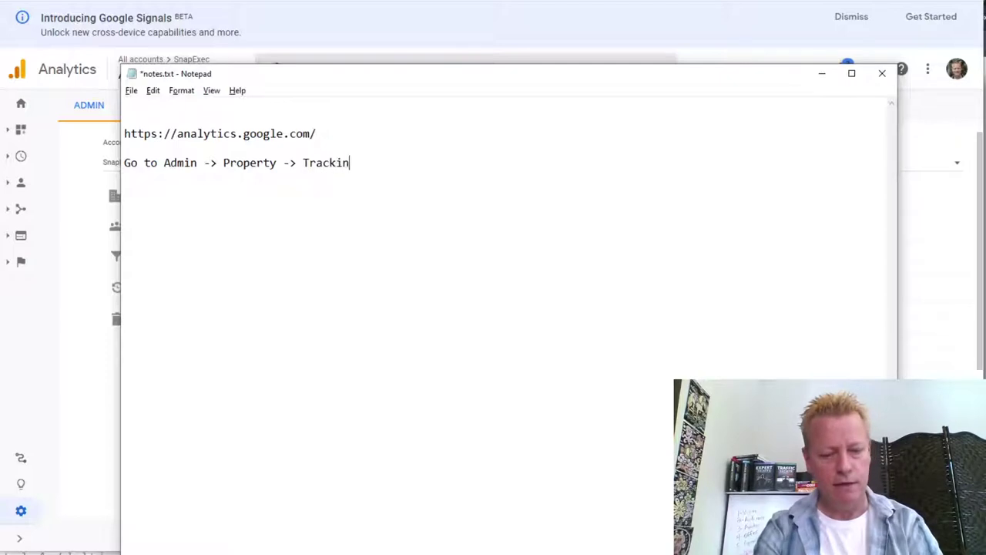
pyautogui.write('g Info  Take the code and paste')
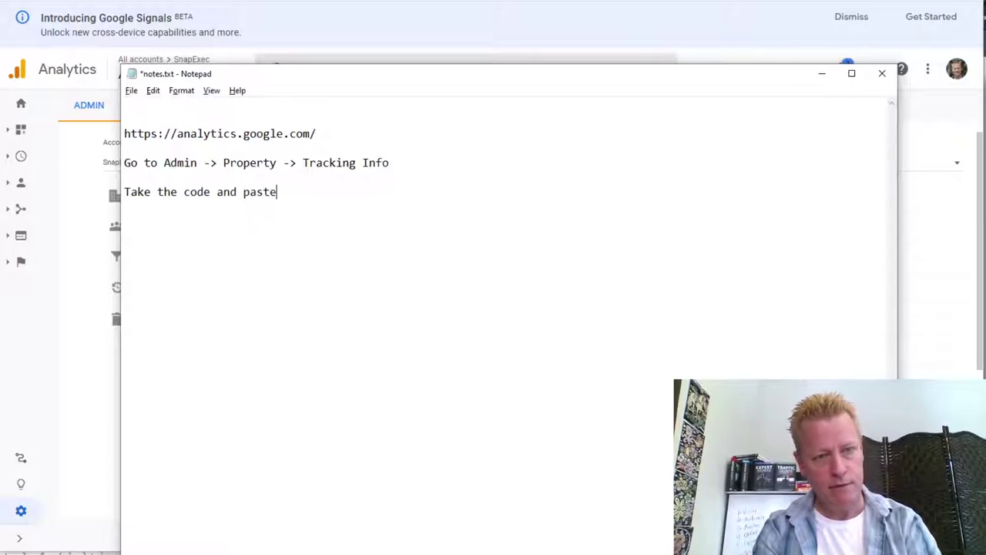
pyautogui.write(' it to your ')
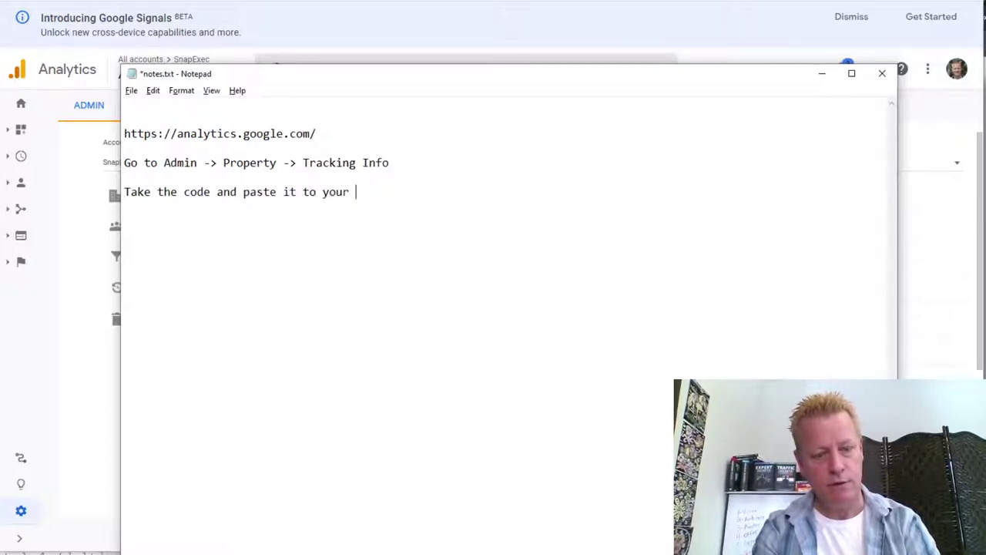
pyautogui.write('blog header code')
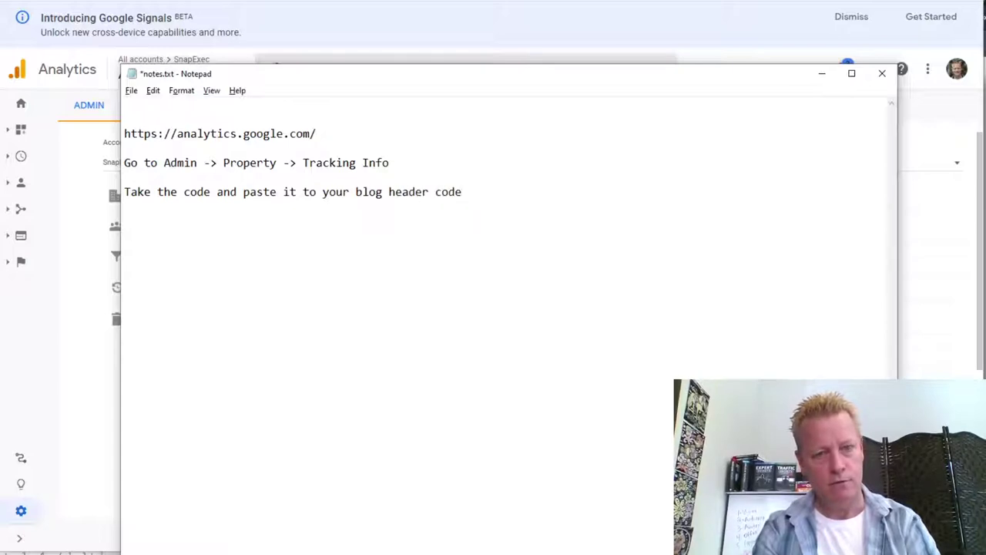
pyautogui.press('Return')
pyautogui.press('Return')
pyautogui.hotkey('alt', 'Tab')
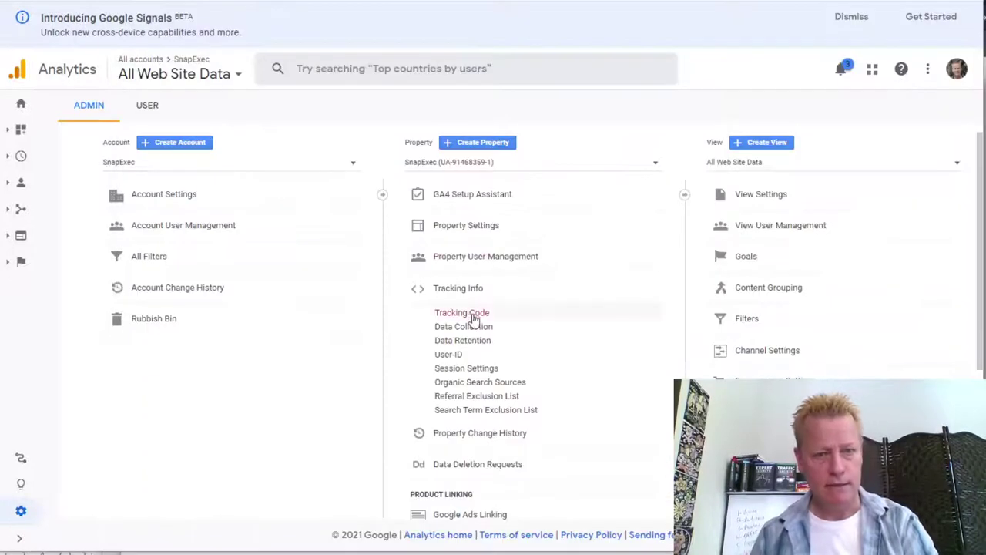
# Step: Paste the UA-91468359-1 gtag.js snippet into notes.txt below a 'For example:' line
pyautogui.click(467, 314)
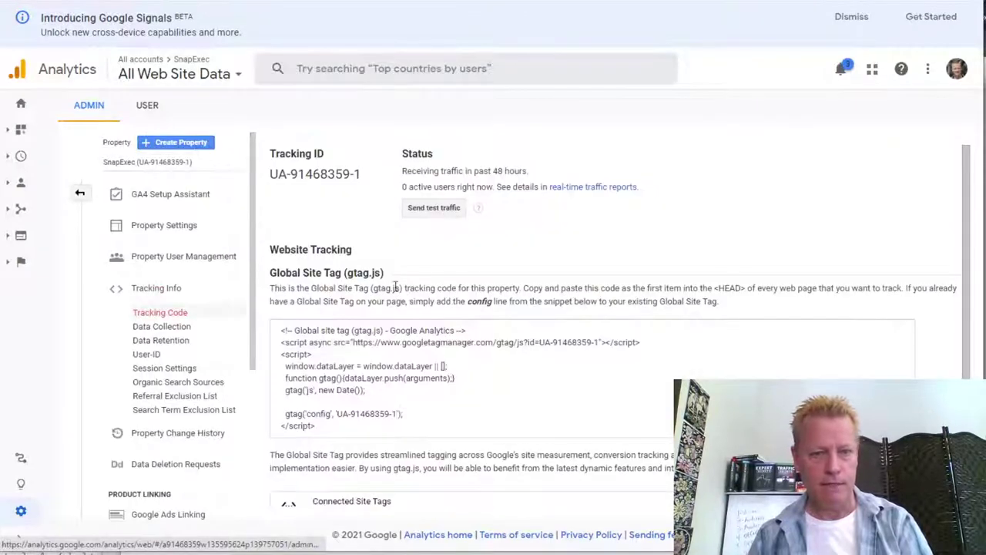
pyautogui.click(400, 369)
pyautogui.hotkey('ctrl', 'c')
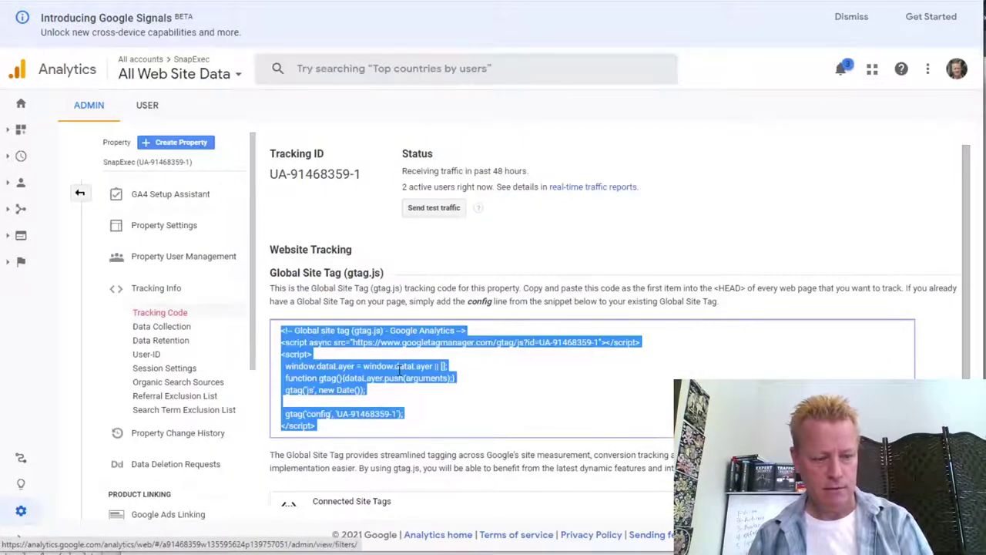
pyautogui.hotkey('alt', 'Tab')
pyautogui.write('For example:')
pyautogui.press('Return')
pyautogui.press('Return')
pyautogui.hotkey('ctrl', 'v')
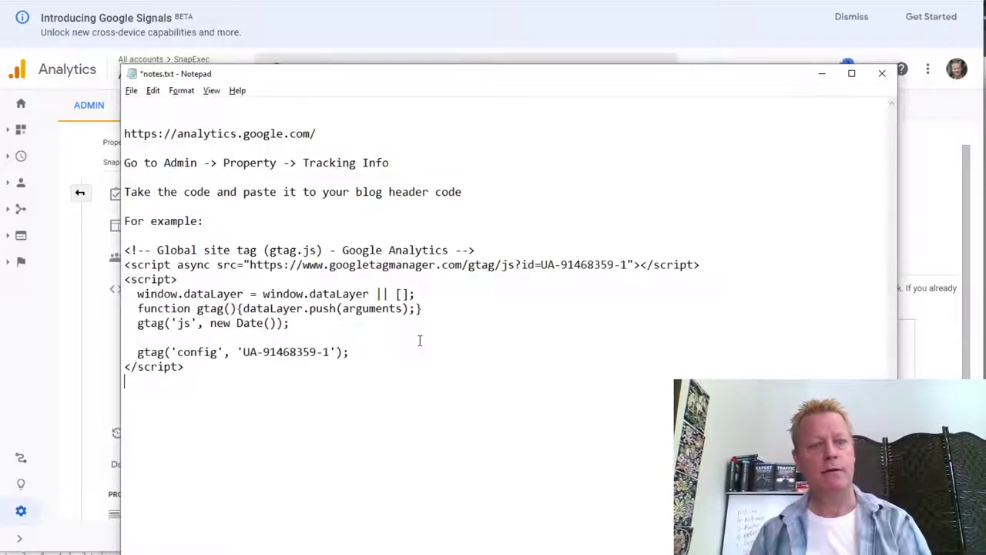